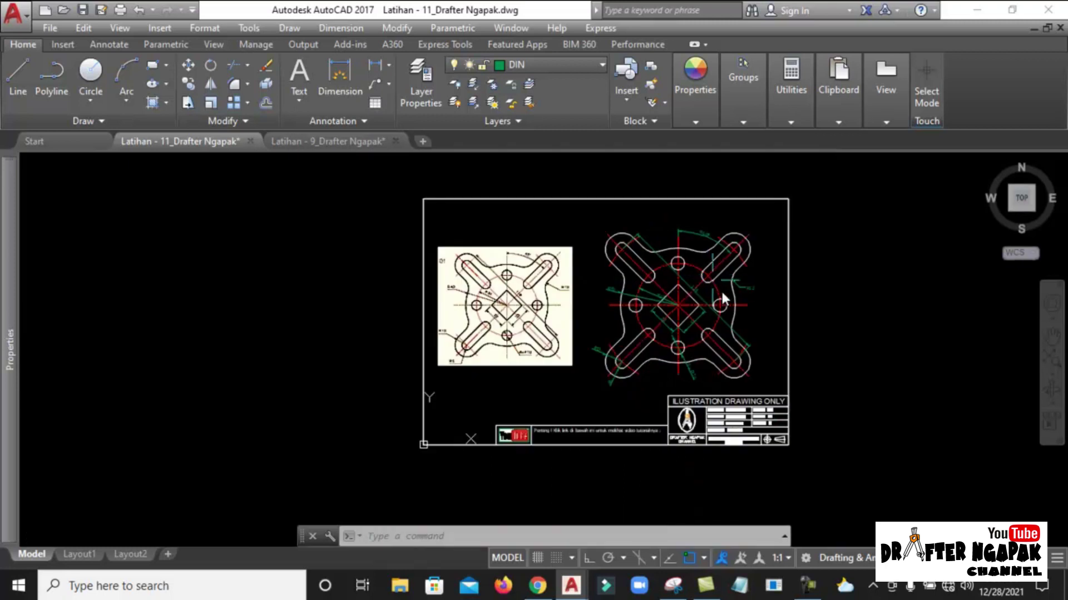
Examine the title block, the reference image and the finished plate in the Latihan - 11 drawing.
scroll(732, 456, "up", 6)
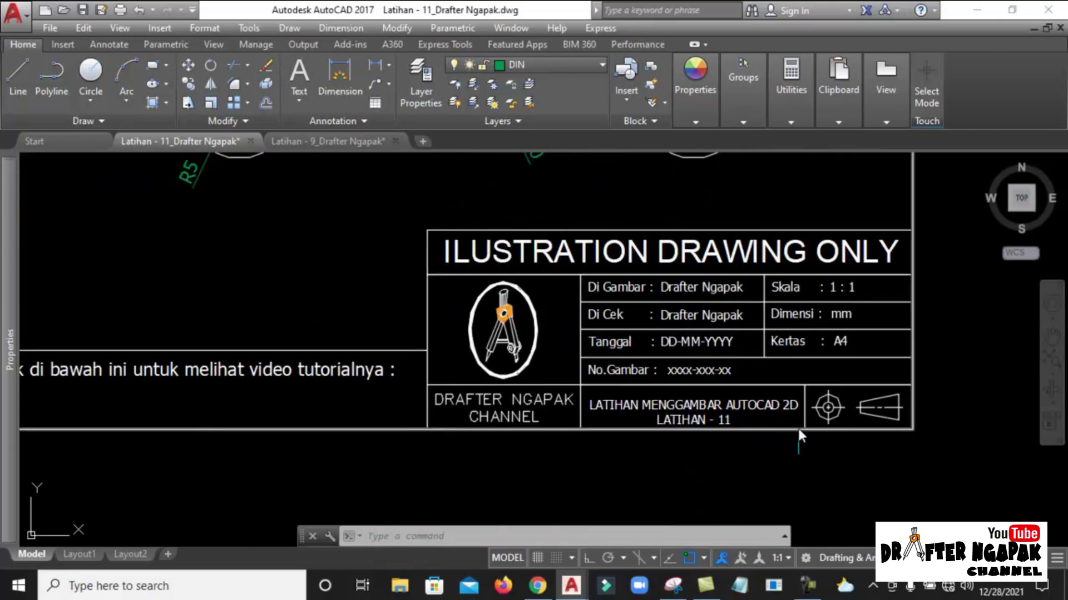
scroll(796, 426, "up", 2)
scroll(703, 434, "down", 4)
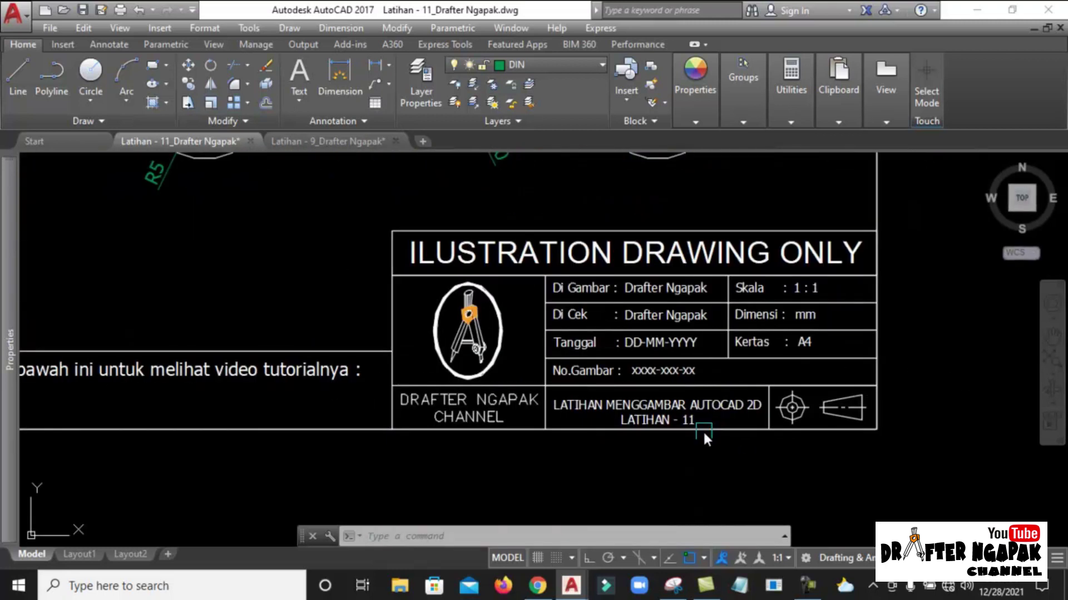
scroll(599, 318, "down", 3)
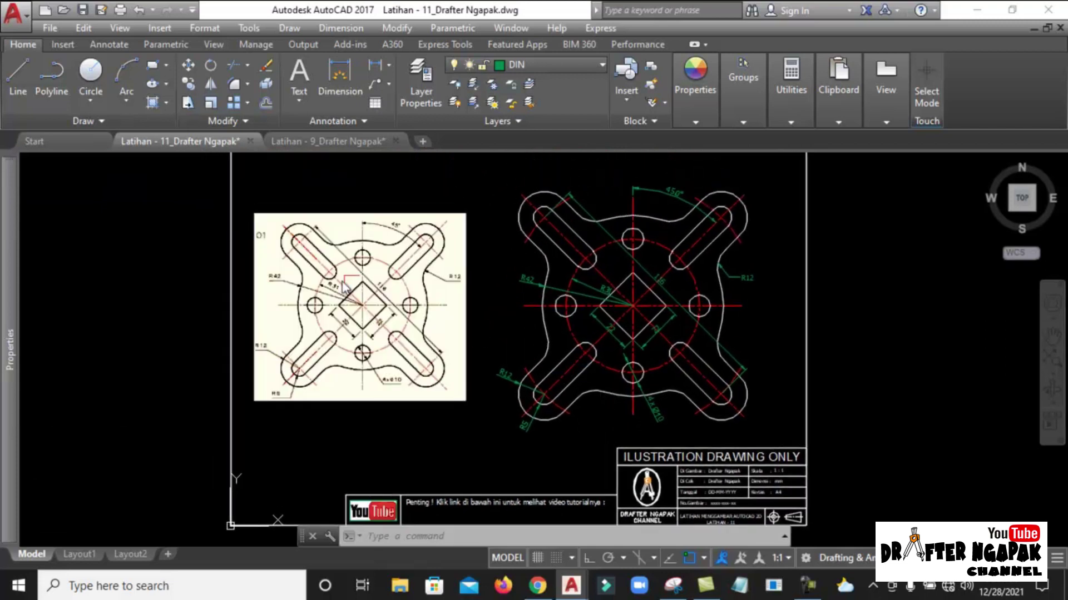
scroll(467, 298, "up", 4)
middle_click_drag(468, 297, 485, 312)
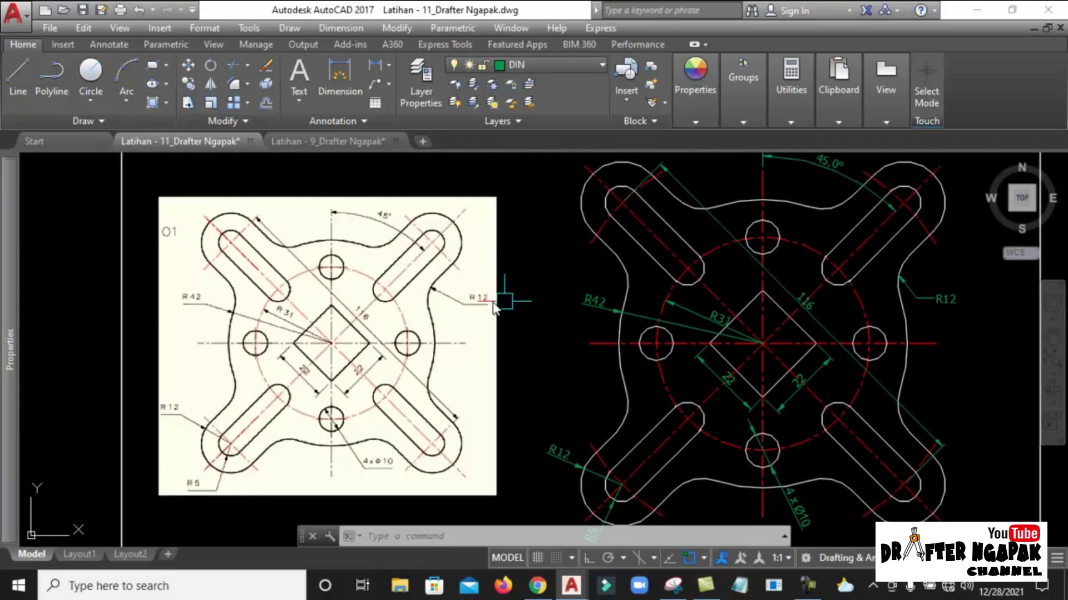
scroll(455, 306, "down", 2)
scroll(390, 319, "up", 2)
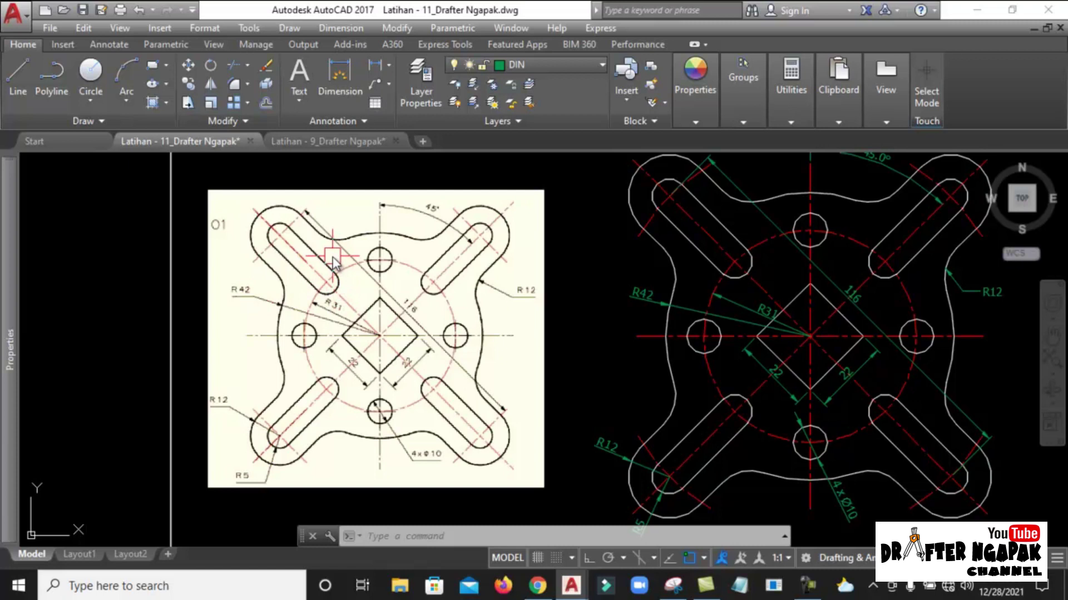
scroll(336, 265, "down", 4)
scroll(625, 436, "up", 3)
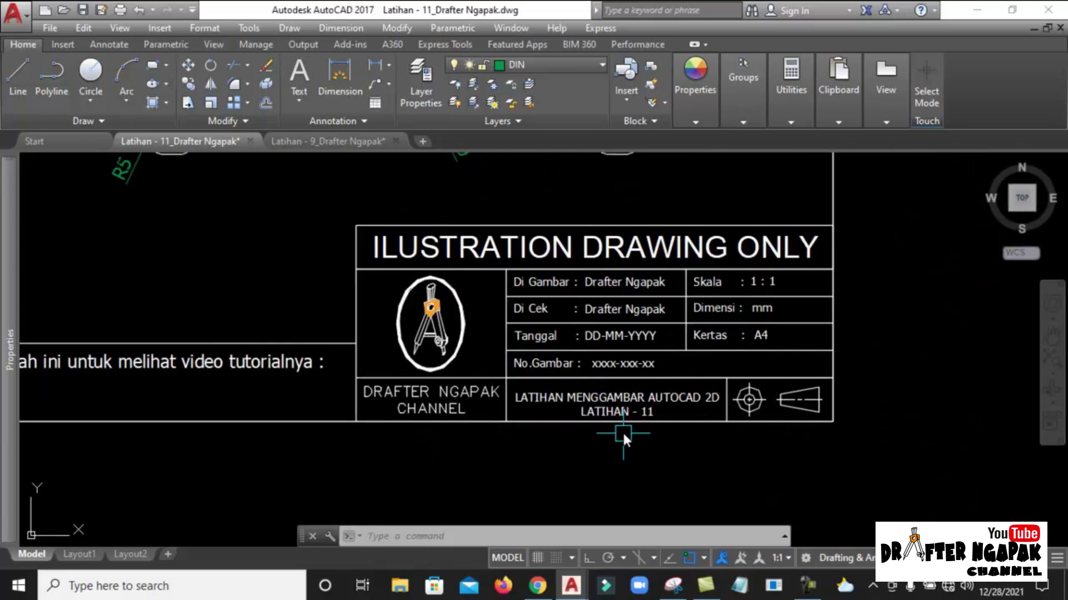
scroll(657, 422, "up", 2)
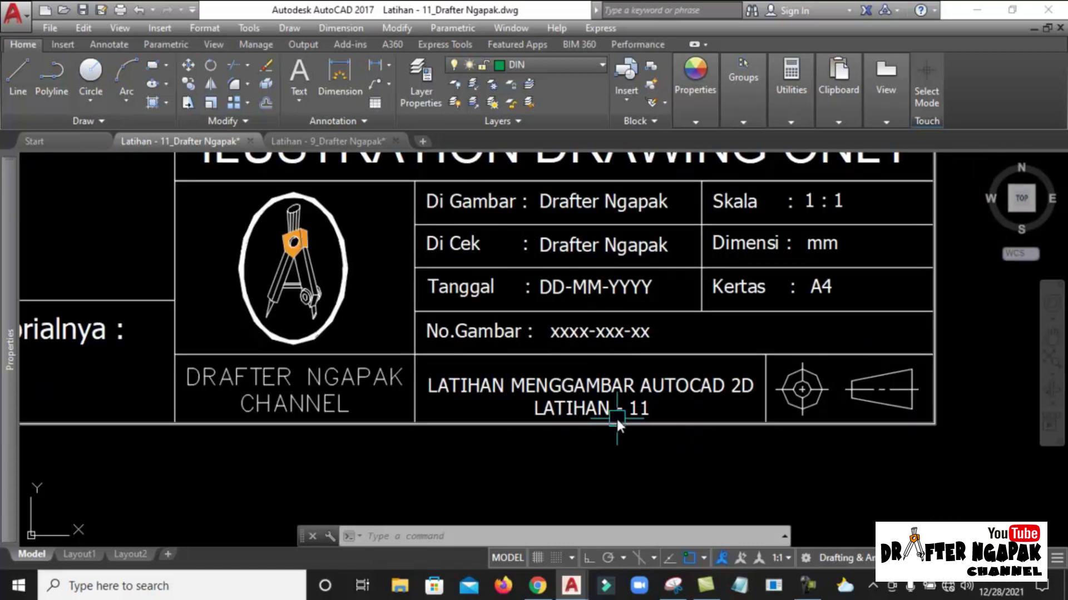
scroll(652, 428, "down", 2)
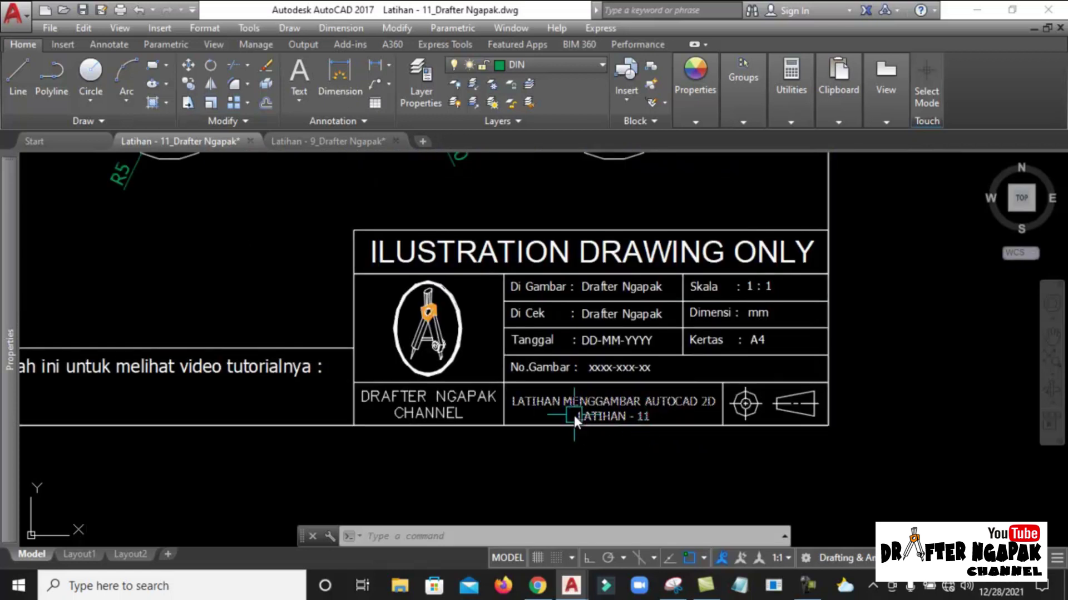
Switch to Chrome and look through the uploaded AutoCAD exercise videos on the Drafter Ngapak channel page.
left_click(536, 586)
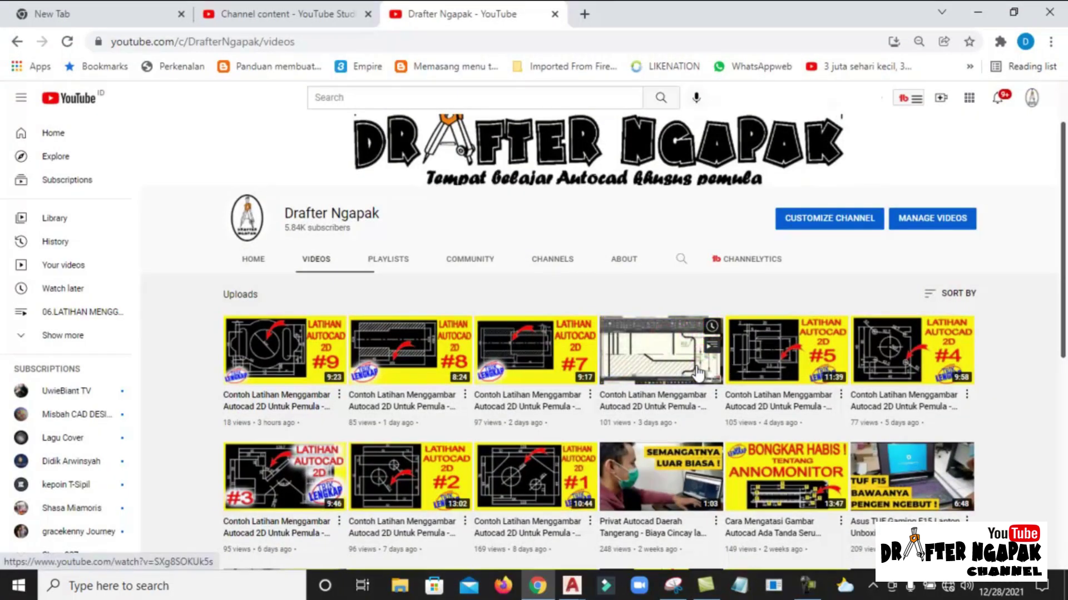
scroll(496, 383, "down", 2)
scroll(496, 383, "up", 2)
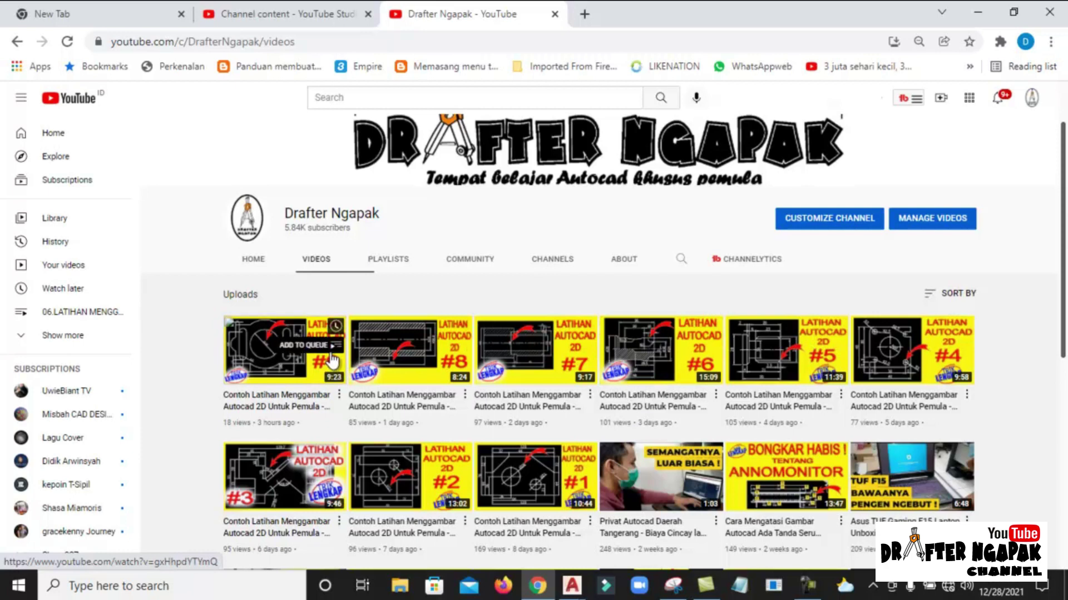
scroll(994, 378, "down", 1)
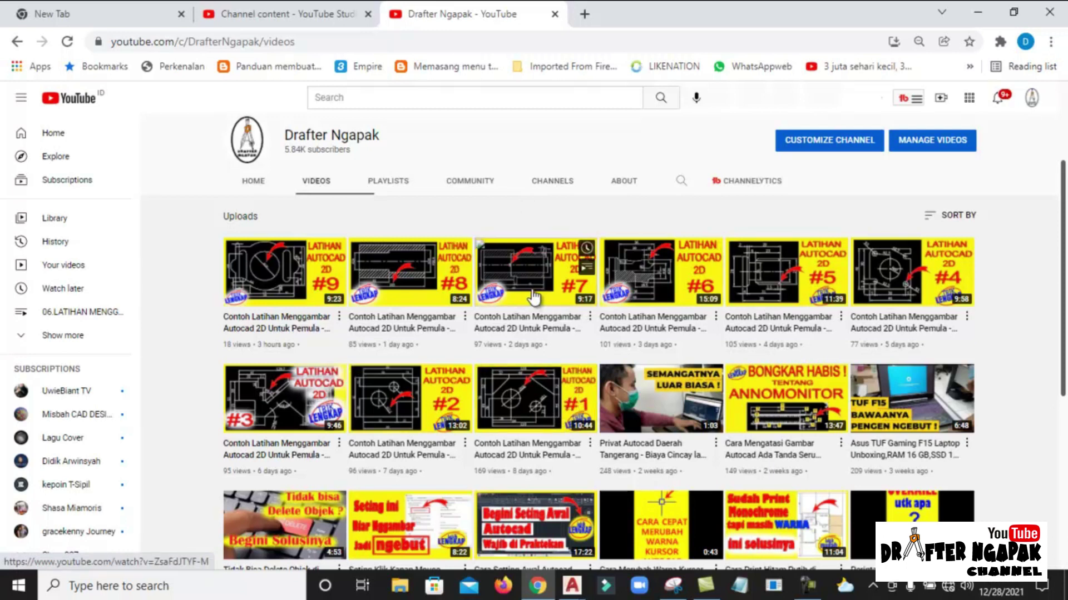
Switch to the Latihan - 9 drawing in AutoCAD and examine its plate and the tutorial link beneath it.
left_click(572, 585)
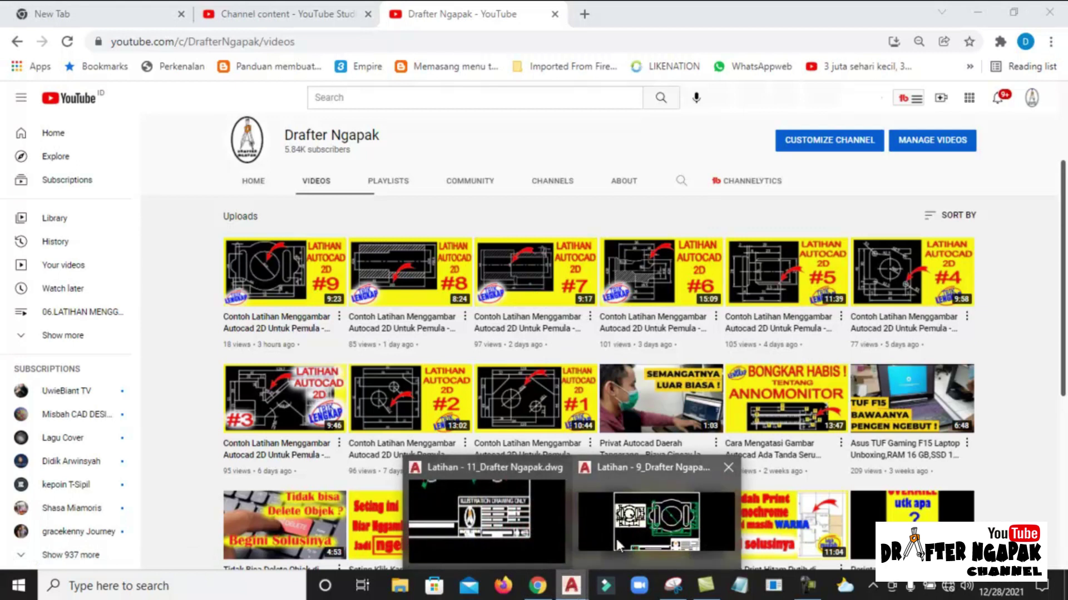
left_click(645, 520)
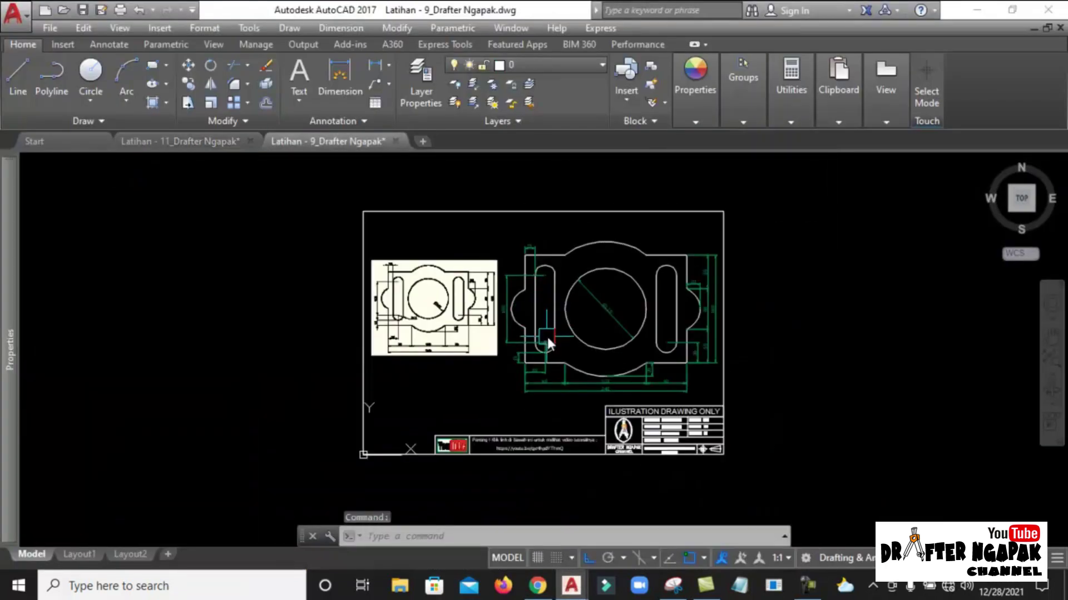
mouse_move(549, 329)
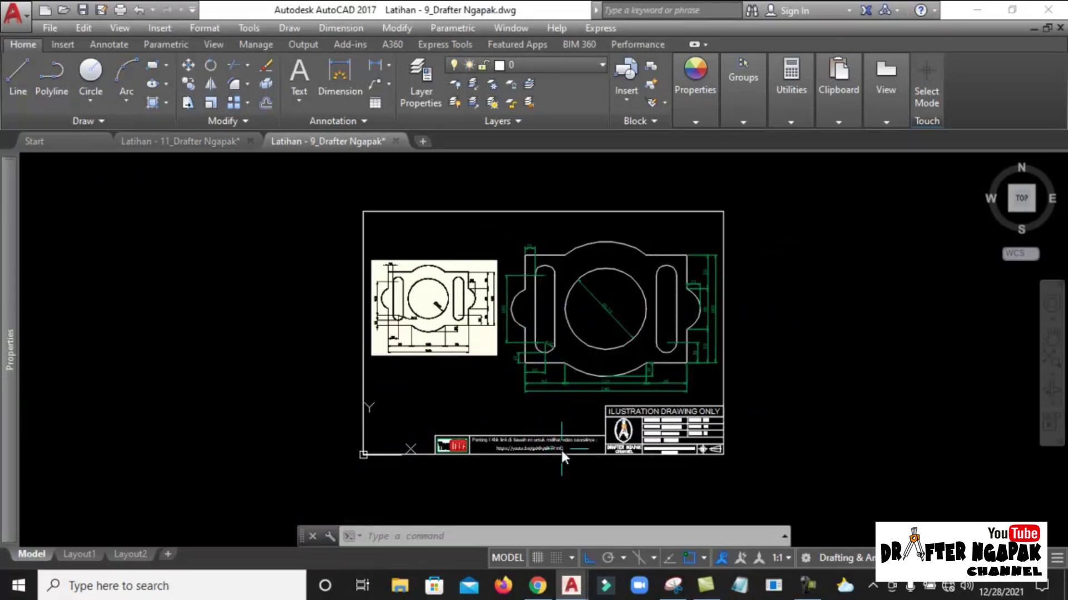
scroll(552, 457, "up", 2)
middle_click_drag(549, 422, 532, 455)
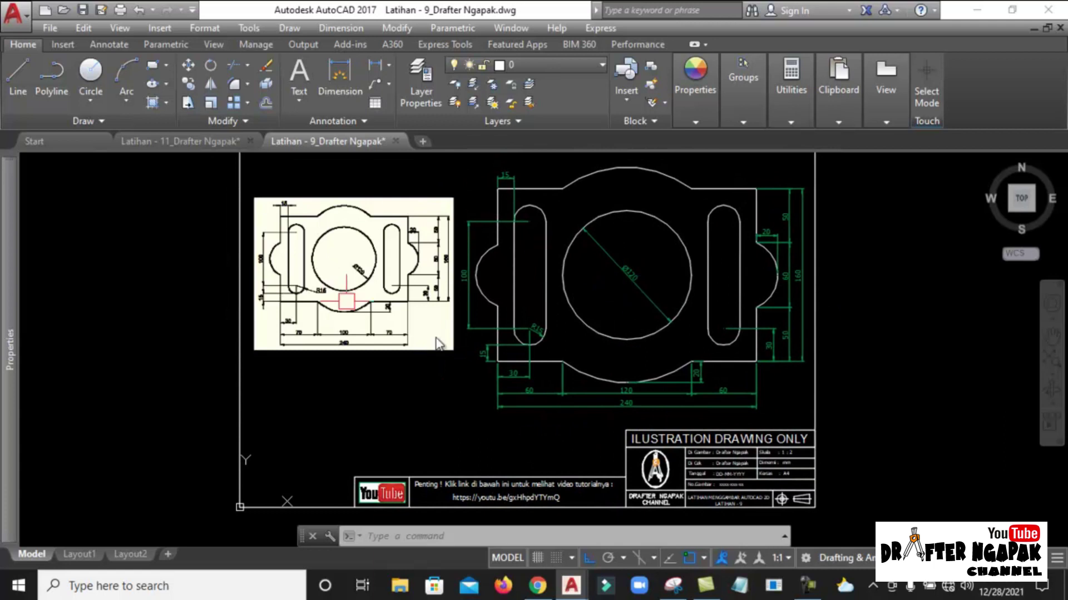
scroll(496, 423, "up", 4)
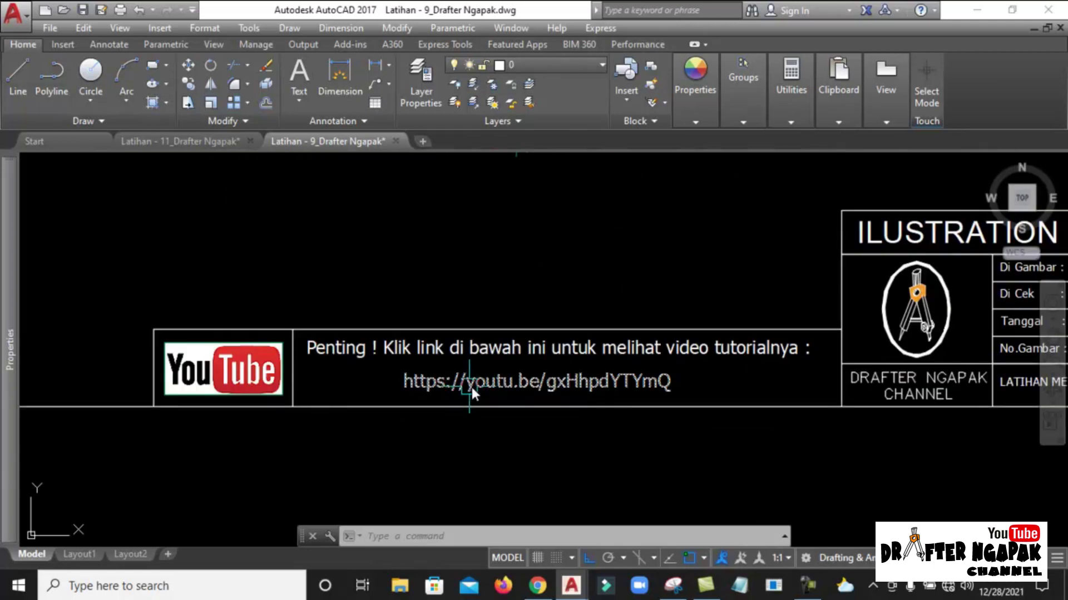
scroll(487, 378, "down", 5)
scroll(484, 315, "up", 2)
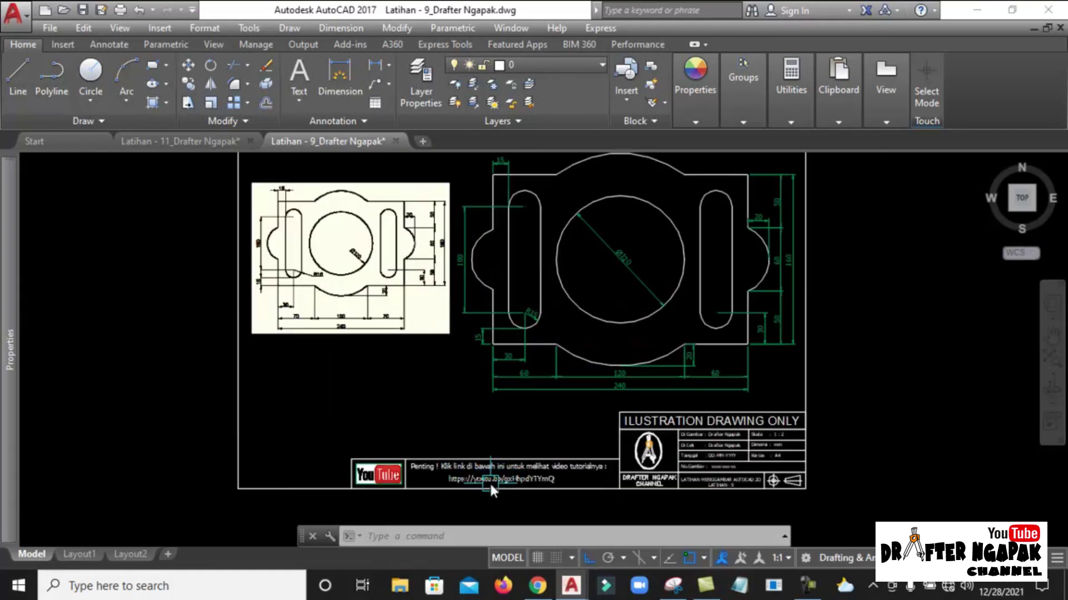
scroll(491, 482, "up", 6)
left_click(405, 464)
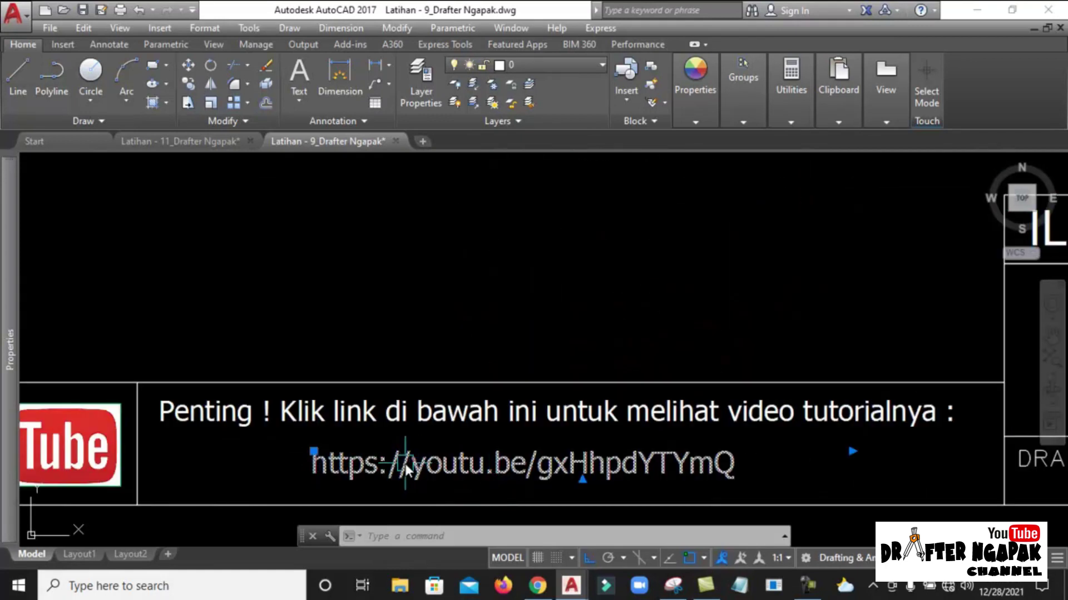
double_click(436, 465)
left_click_drag(769, 464, 217, 439)
key("ctrl+c")
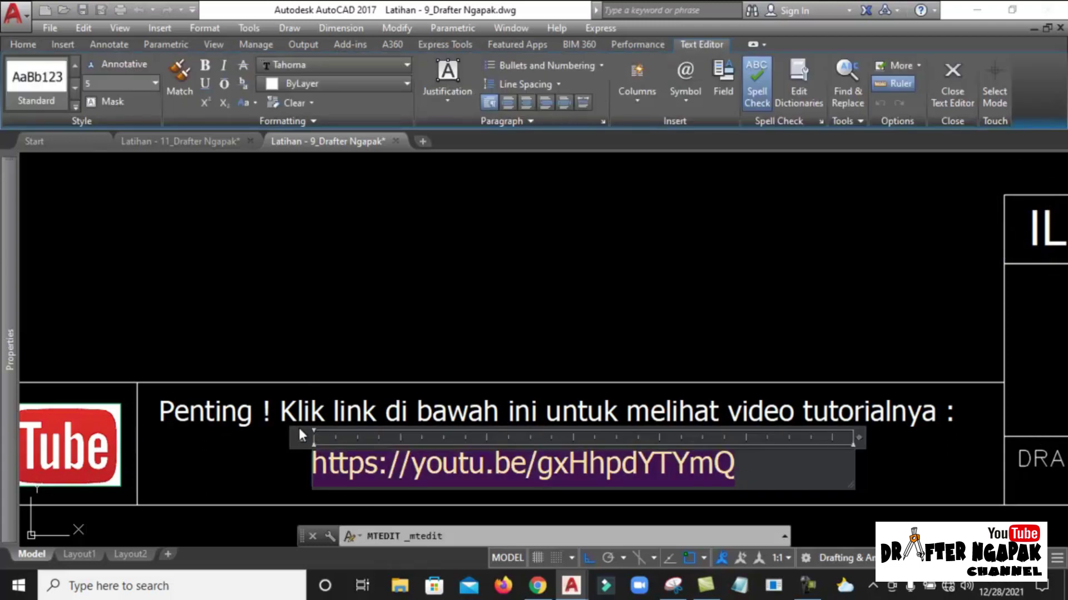
left_click(482, 345)
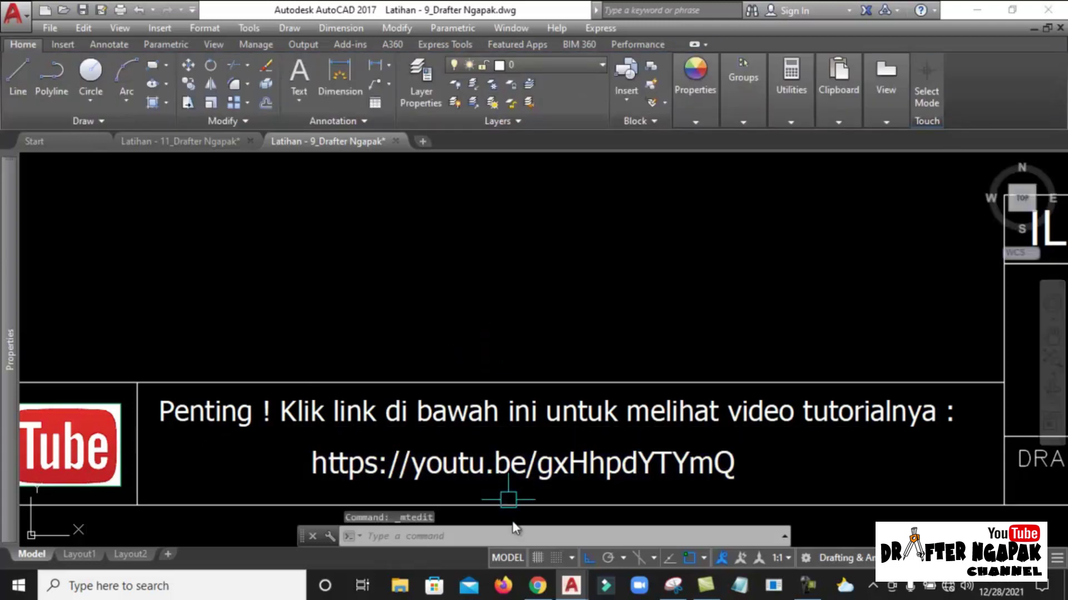
Switch to Chrome, paste the copied tutorial link into a new tab's address and return to the Drafter Ngapak channel page.
left_click(552, 589)
left_click(579, 14)
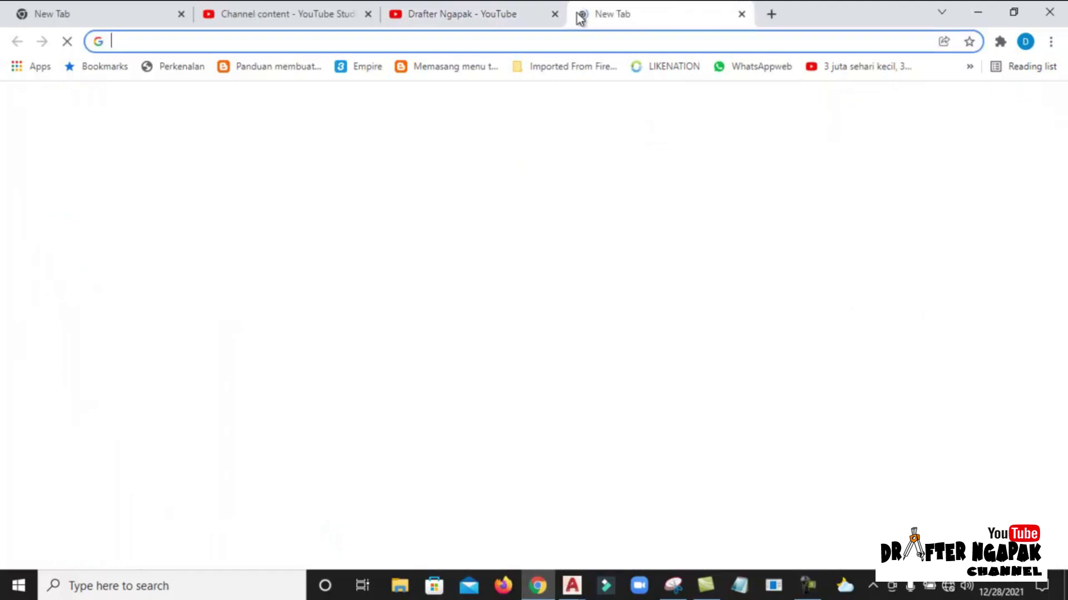
key("ctrl+v")
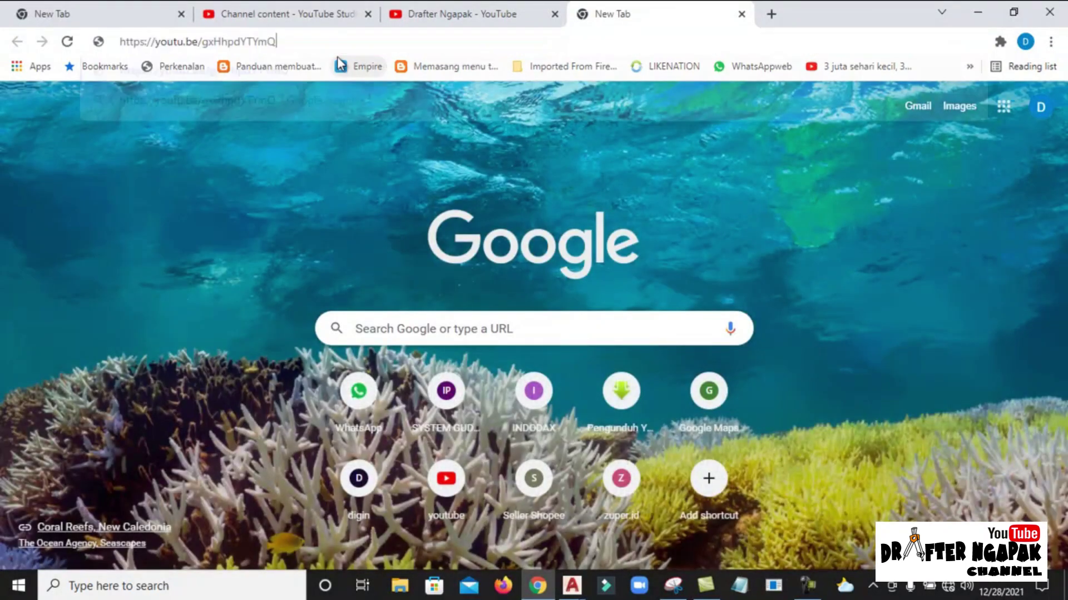
left_click(500, 12)
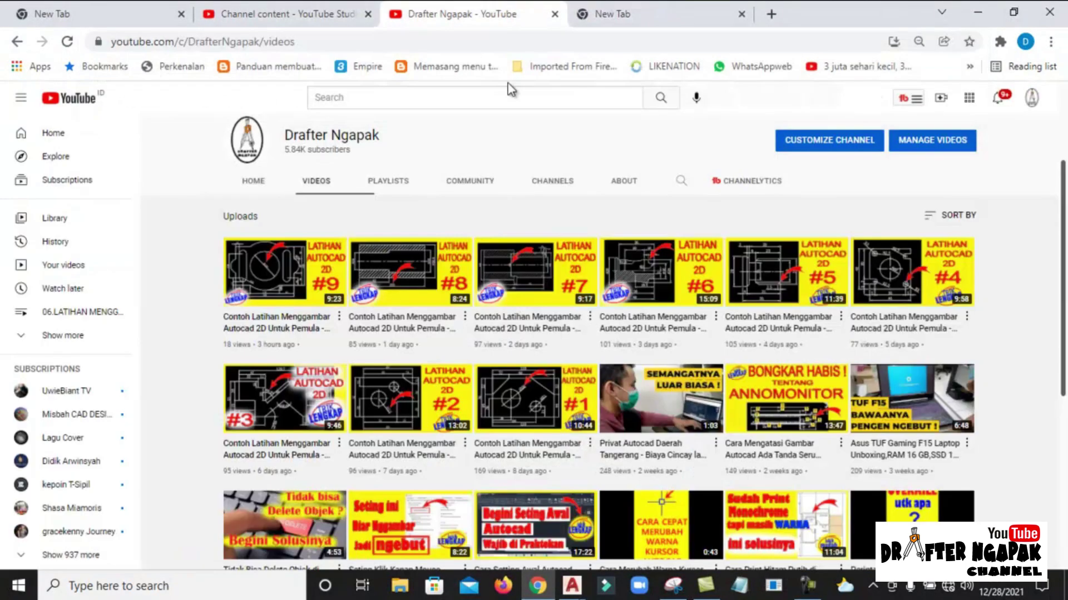
Switch back to the Latihan - 9 drawing in AutoCAD and review its reference image, dimensioned plate and tutorial note.
mouse_move(571, 585)
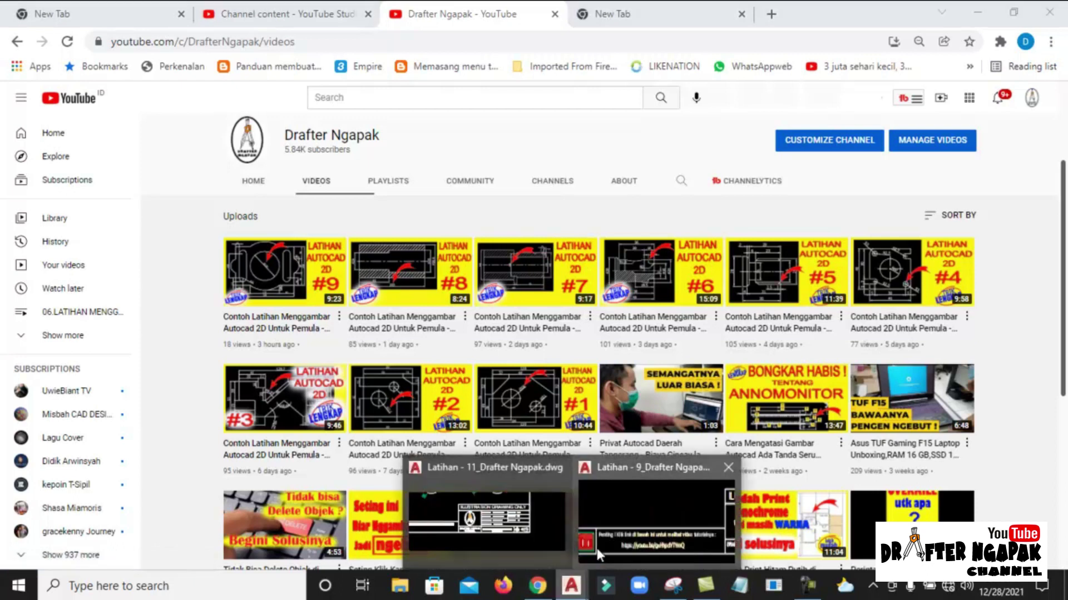
left_click(625, 538)
scroll(567, 383, "down", 5)
scroll(726, 379, "up", 6)
scroll(695, 409, "down", 5)
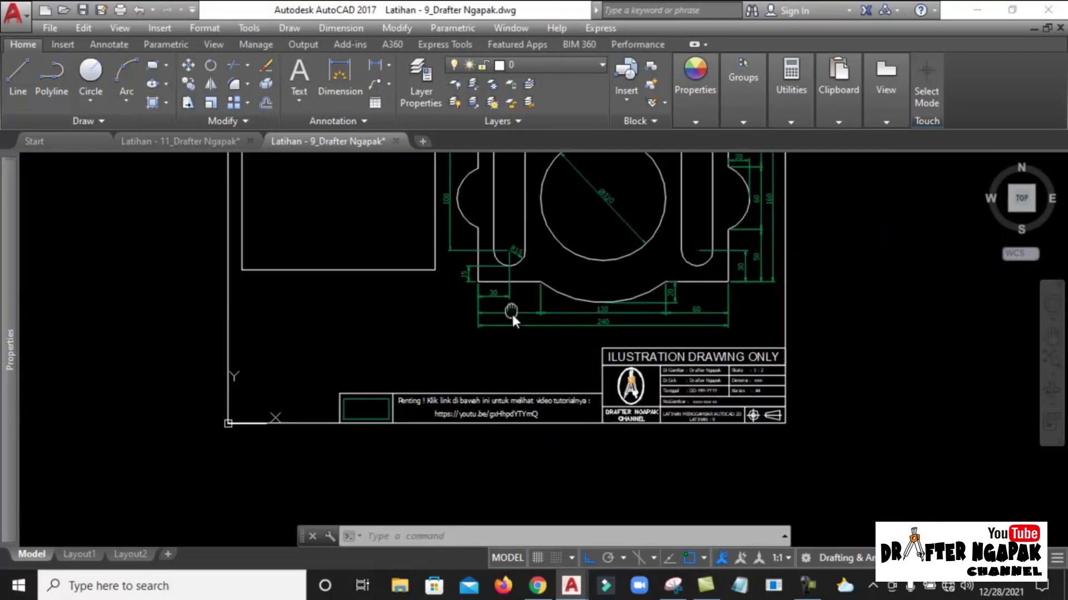
middle_click_drag(512, 312, 545, 359)
middle_click_drag(555, 312, 551, 344)
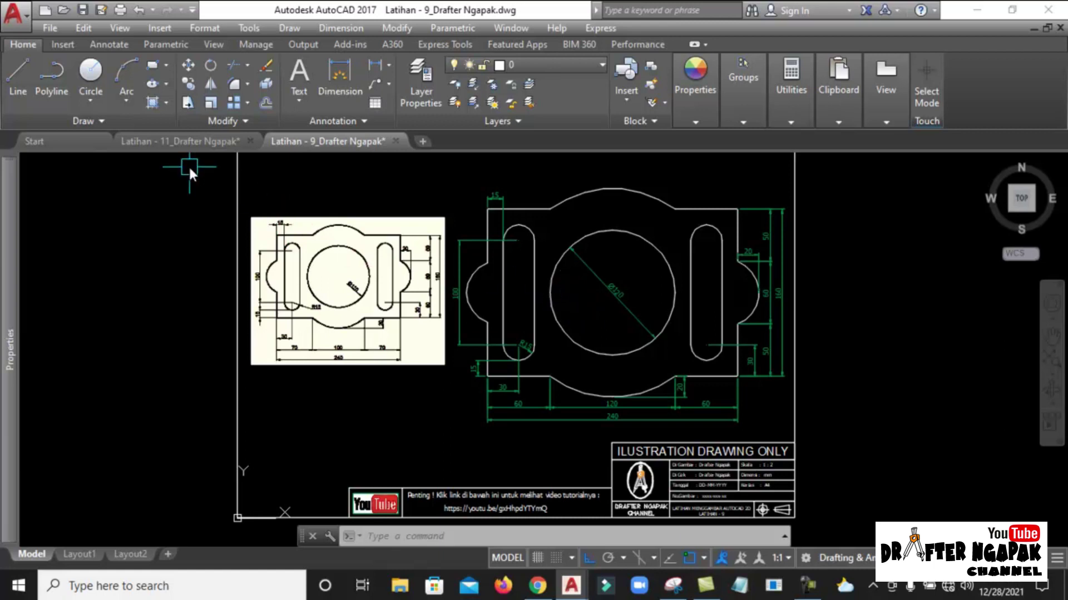
Return to the Latihan - 11 drawing and read the dimensions of the central square in the reference image.
left_click(186, 145)
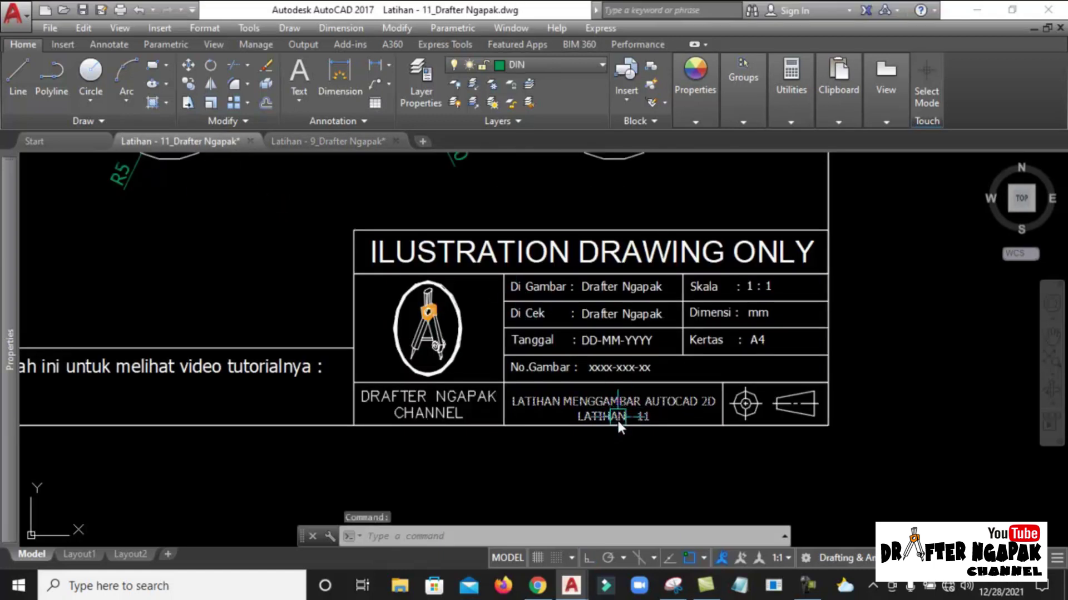
scroll(594, 443, "down", 4)
scroll(623, 455, "down", 2)
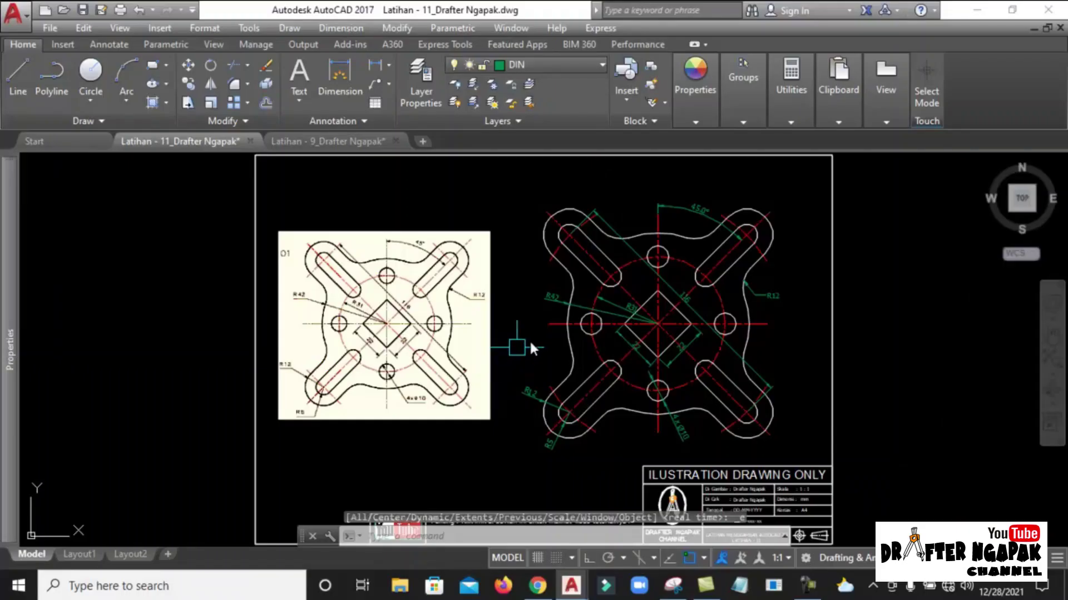
scroll(559, 297, "up", 2)
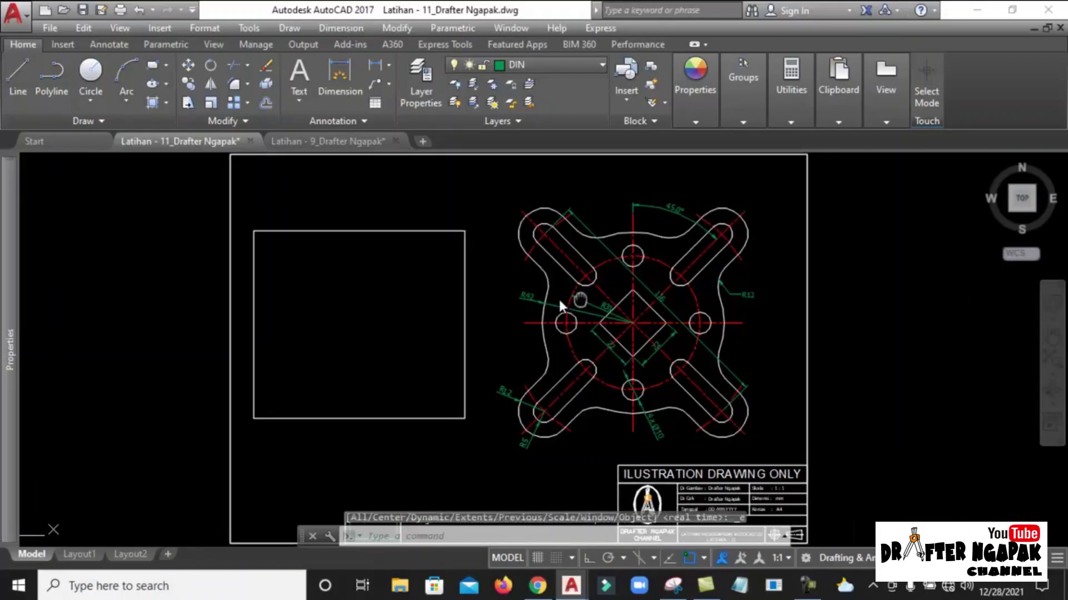
scroll(499, 291, "down", 2)
middle_click_drag(418, 279, 819, 282)
scroll(576, 285, "up", 2)
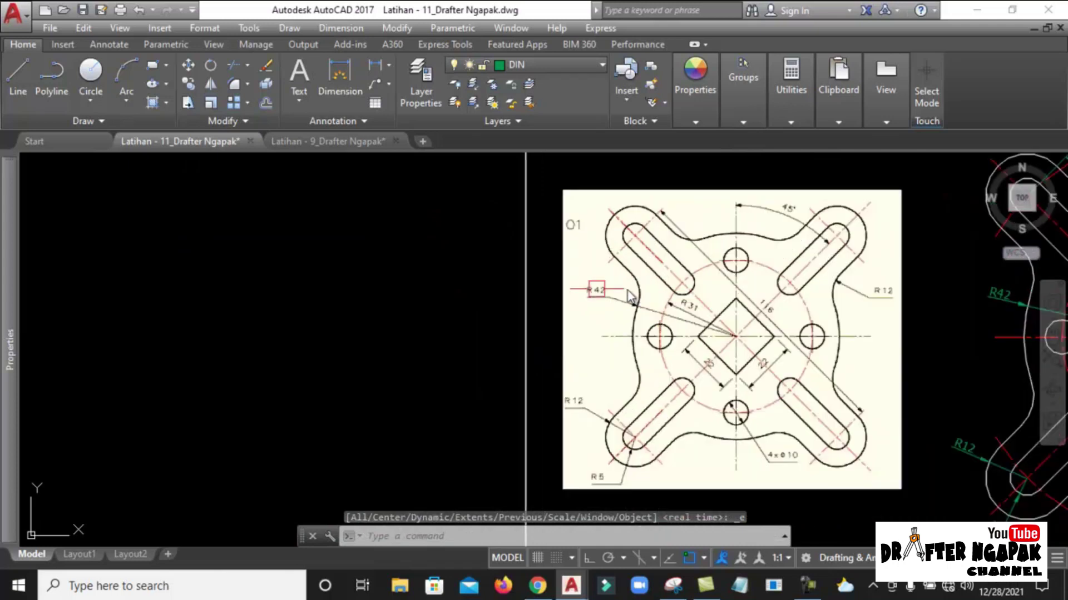
scroll(819, 342, "up", 3)
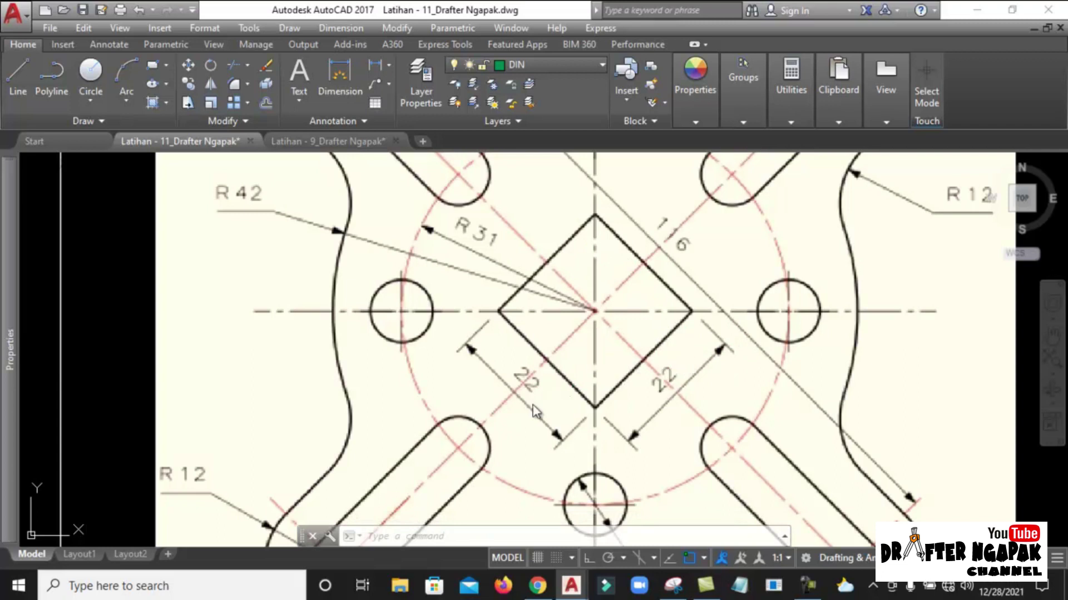
Make layer 0 the current layer for drawing in the empty area beside the reference sheet.
scroll(507, 393, "down", 6)
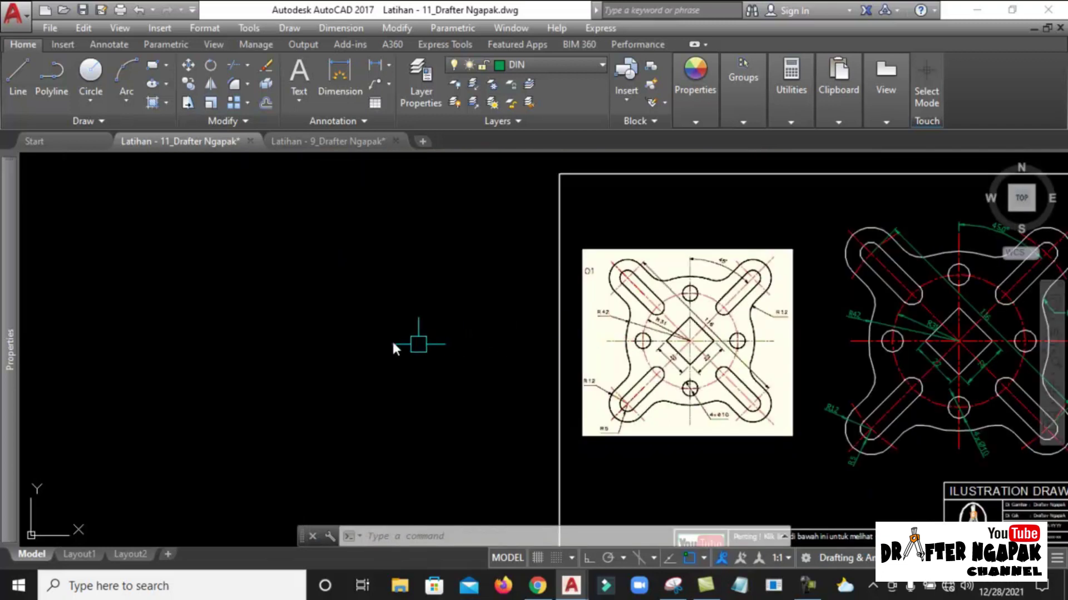
scroll(383, 331, "up", 2)
left_click(553, 67)
left_click(532, 83)
Draw a 22 by 22 square with the Rectangle command in the empty area beside the sheet frame.
type("REC")
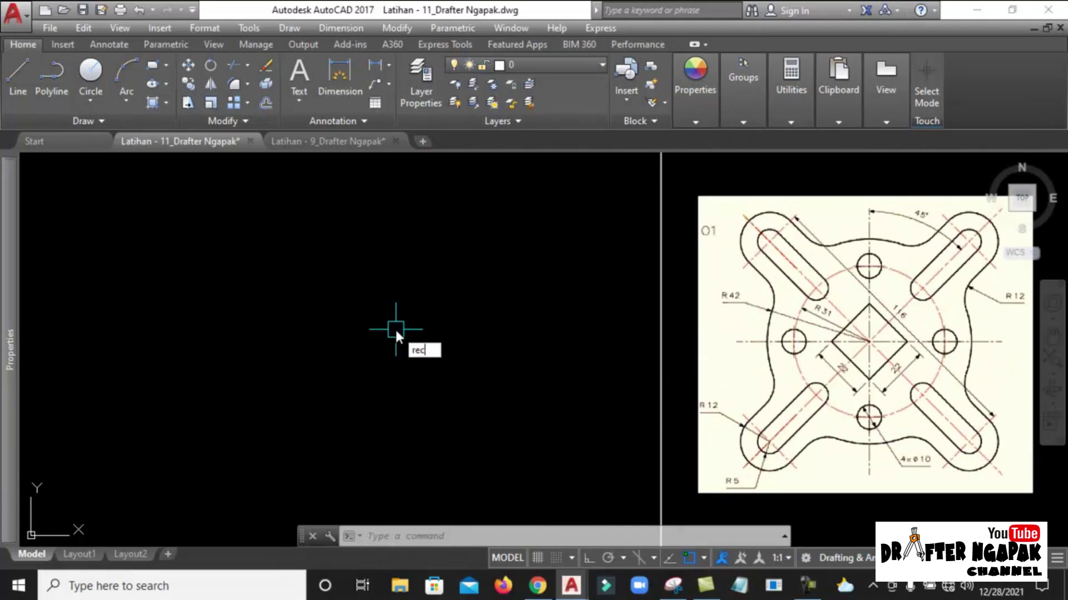
key("Return")
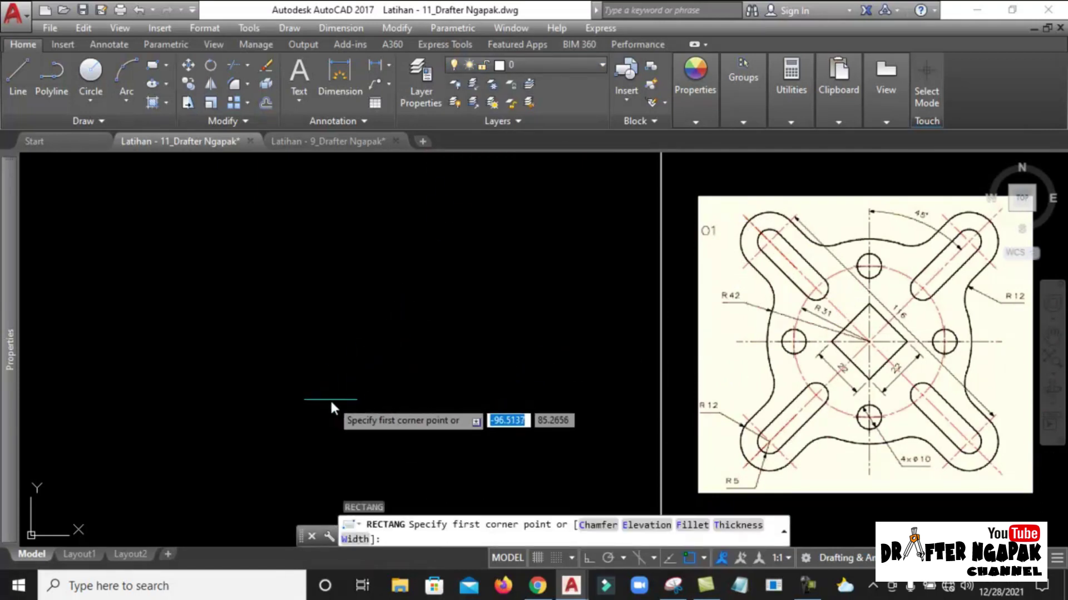
left_click(328, 402)
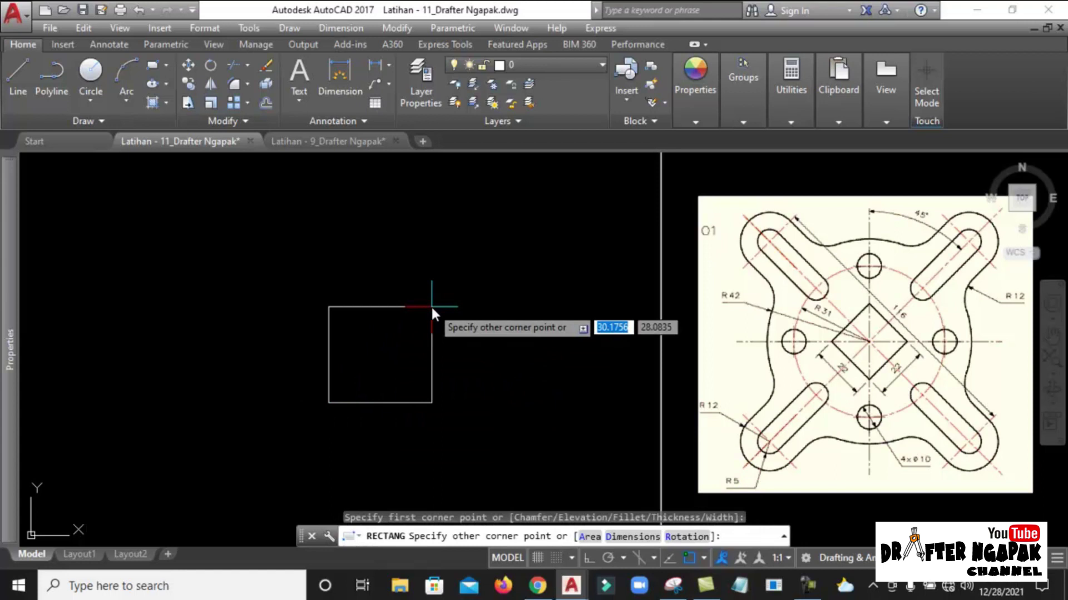
type("@")
type("22")
key("Tab")
type("22")
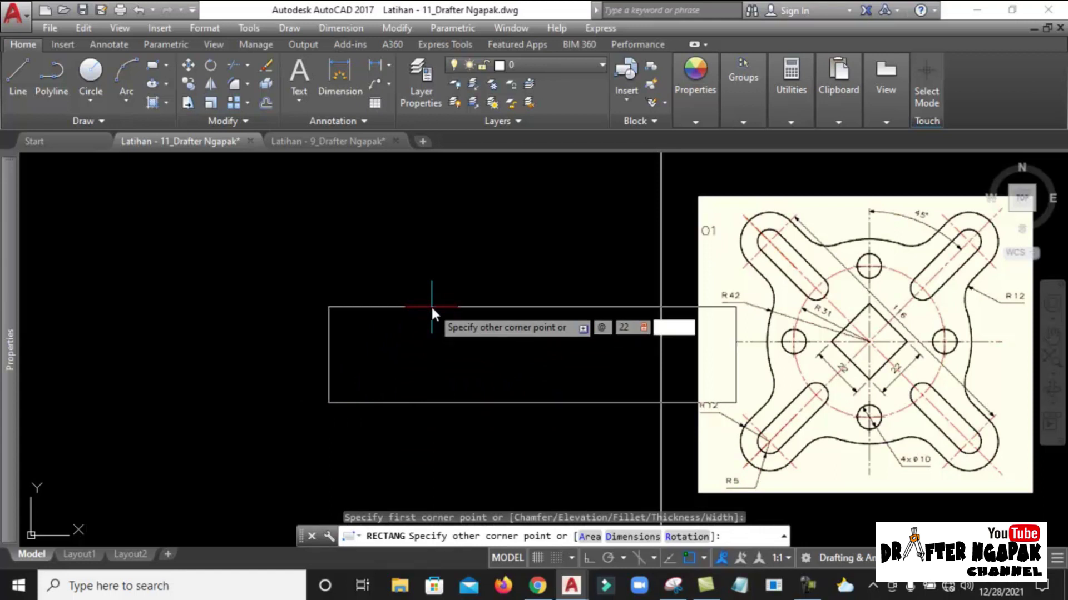
key("Return")
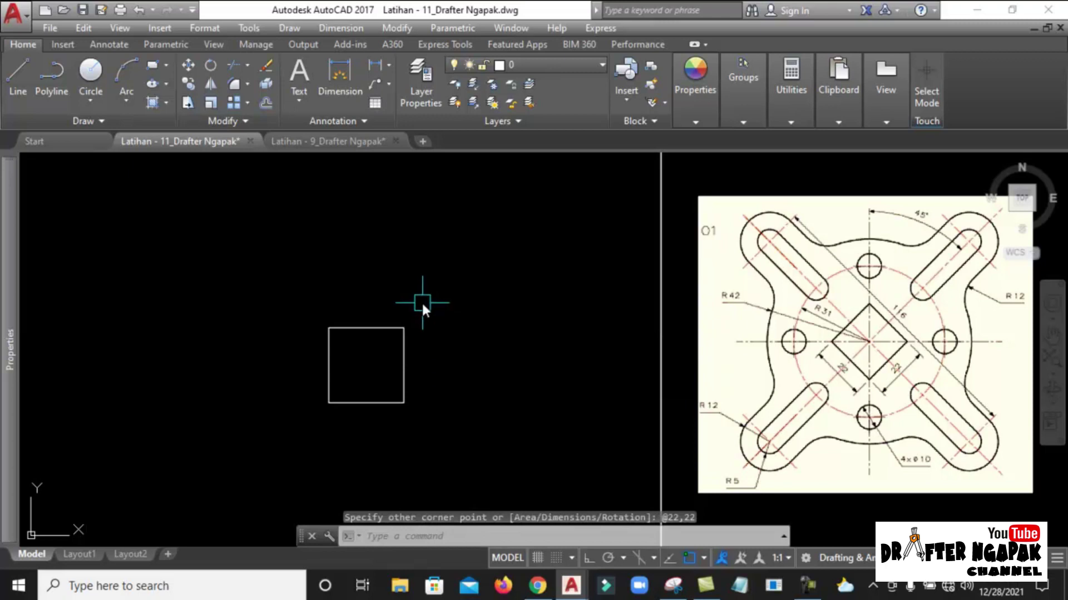
Rotate the square 45 degrees about its geometric center to match the diamond in the reference image.
scroll(907, 362, "up", 4)
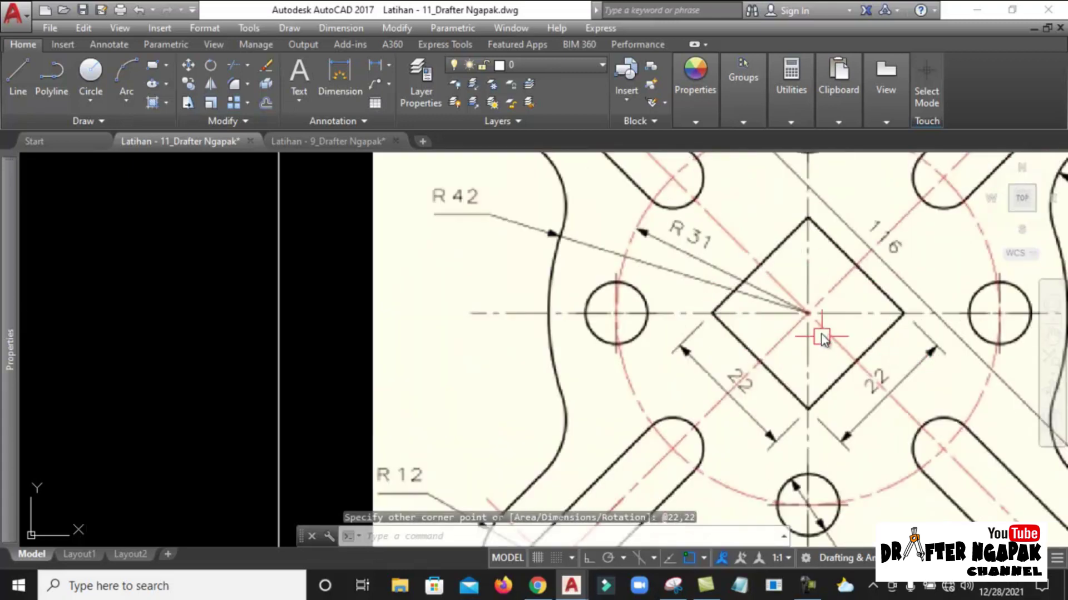
scroll(846, 319, "down", 4)
scroll(249, 309, "up", 2)
type("RO")
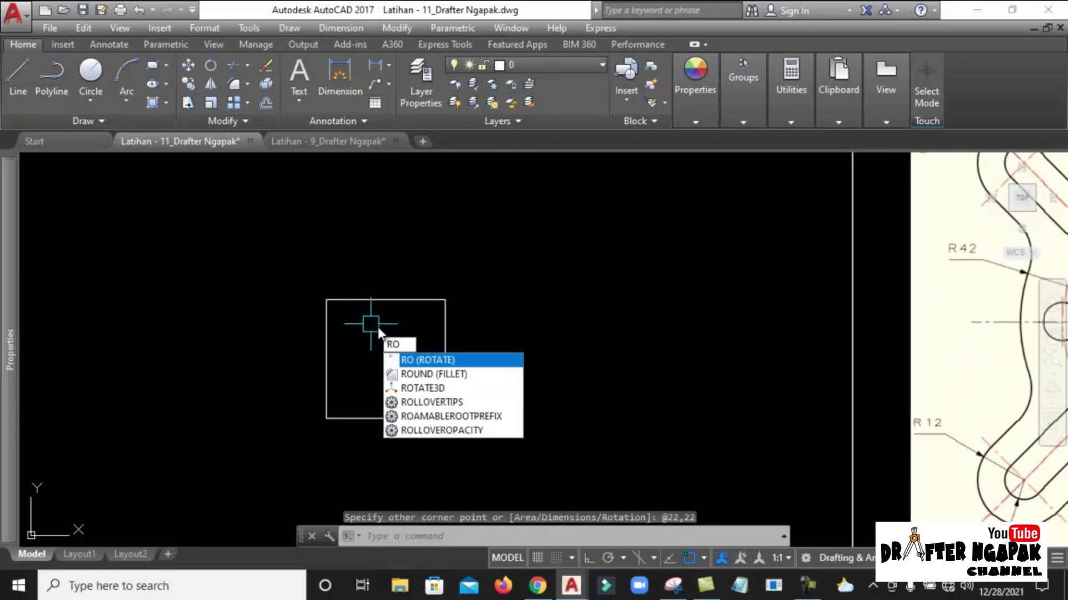
key("Return")
left_click(408, 276)
left_click(368, 326)
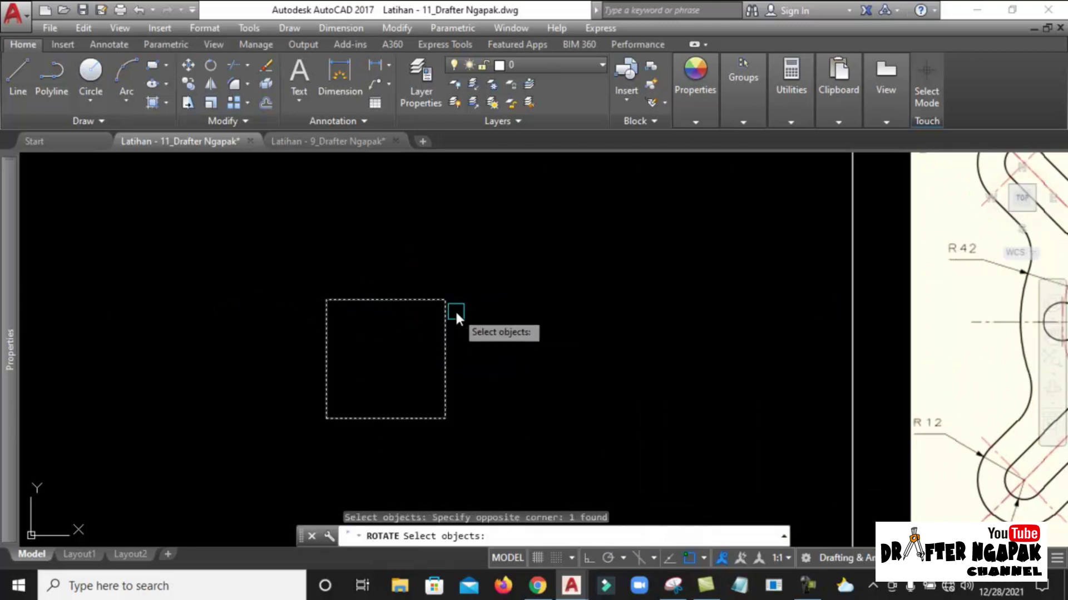
key("Return")
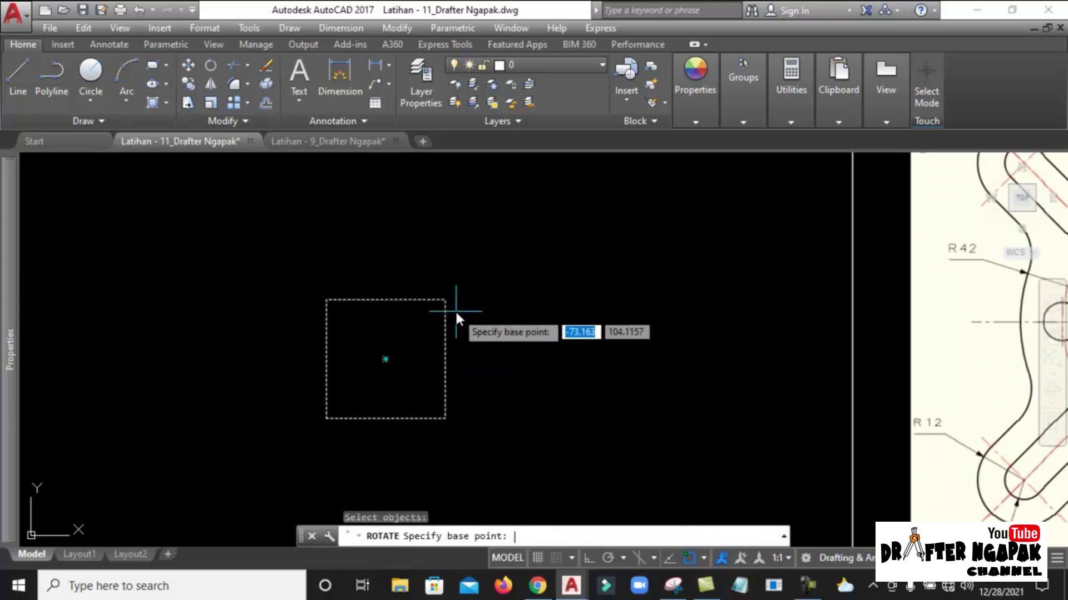
left_click(387, 359)
type("45")
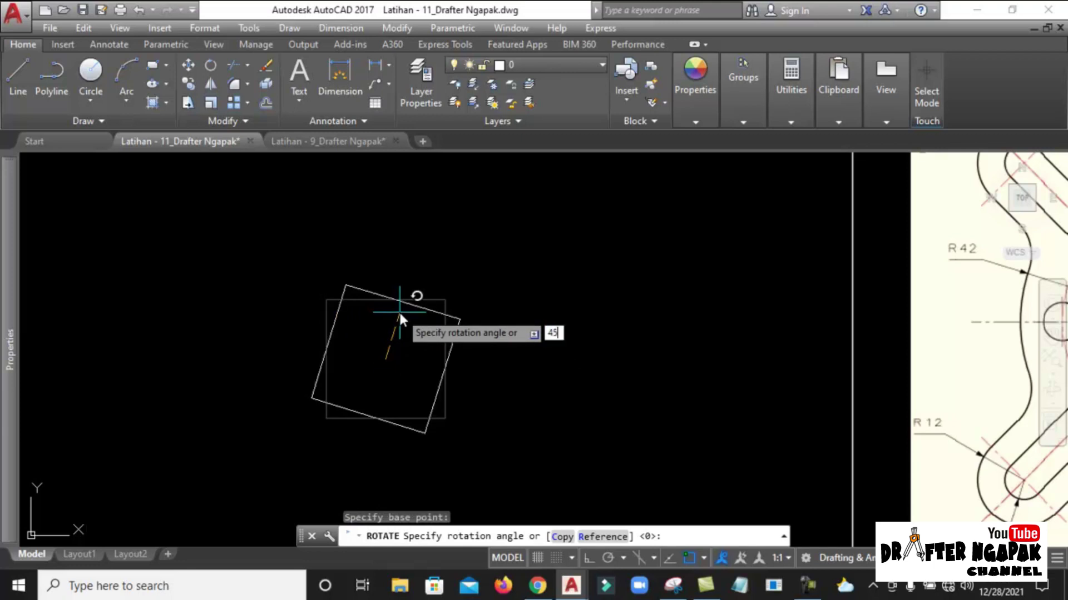
key("Return")
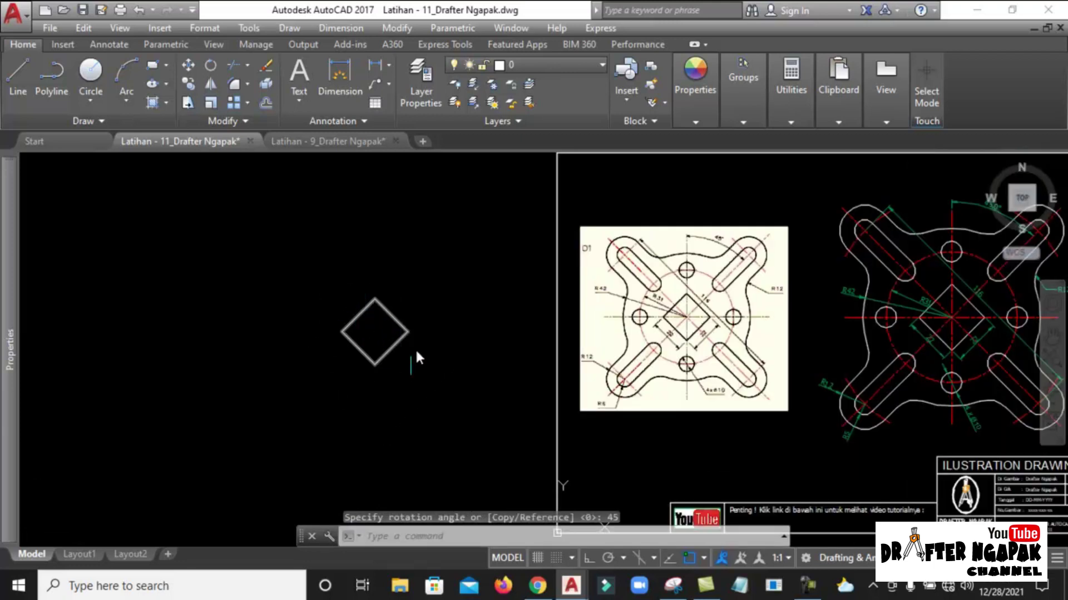
Draw a vertical construction line through the lower and upper corners of the rotated square.
scroll(703, 308, "up", 2)
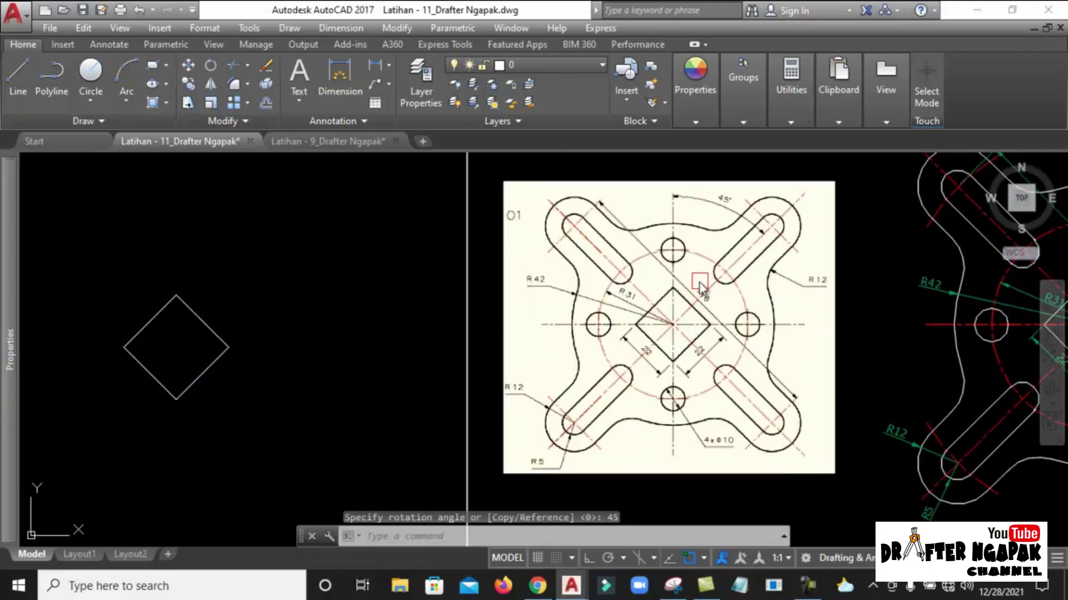
scroll(699, 283, "up", 2)
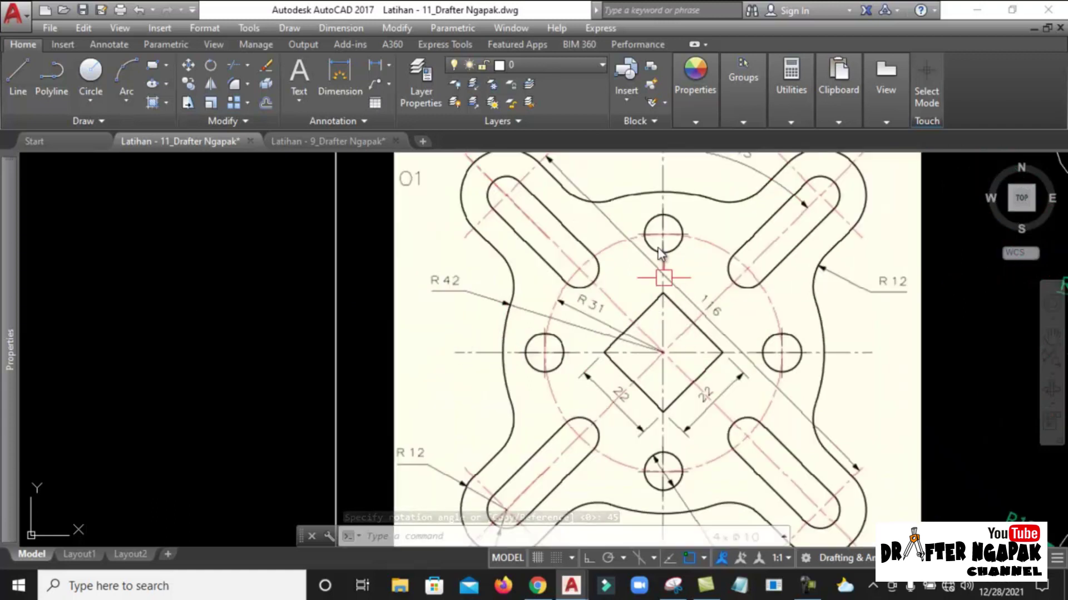
scroll(675, 456, "down", 3)
scroll(365, 349, "up", 2)
type("XL")
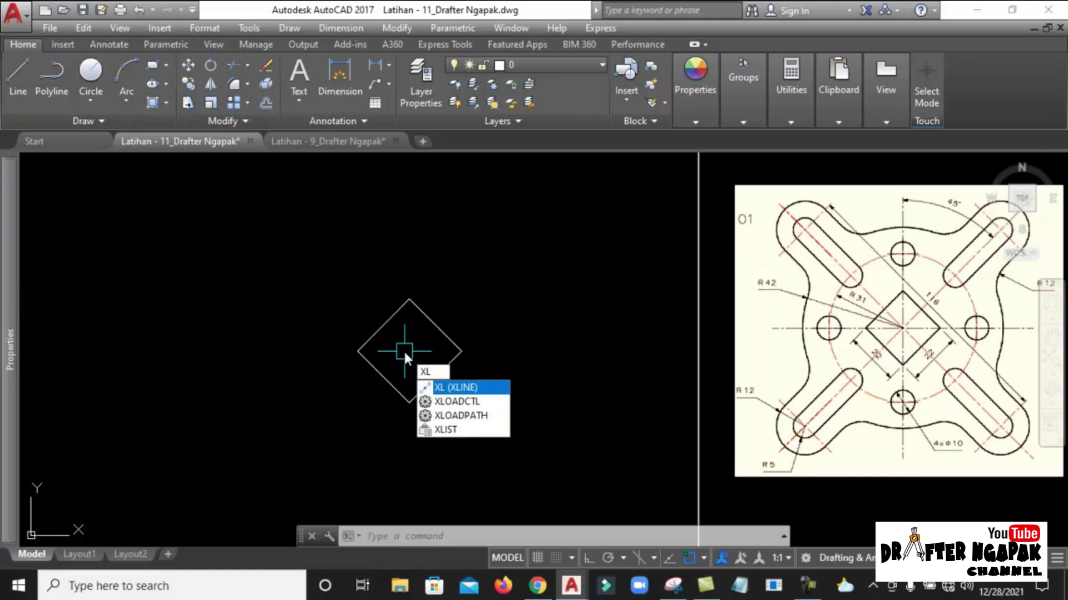
key("Return")
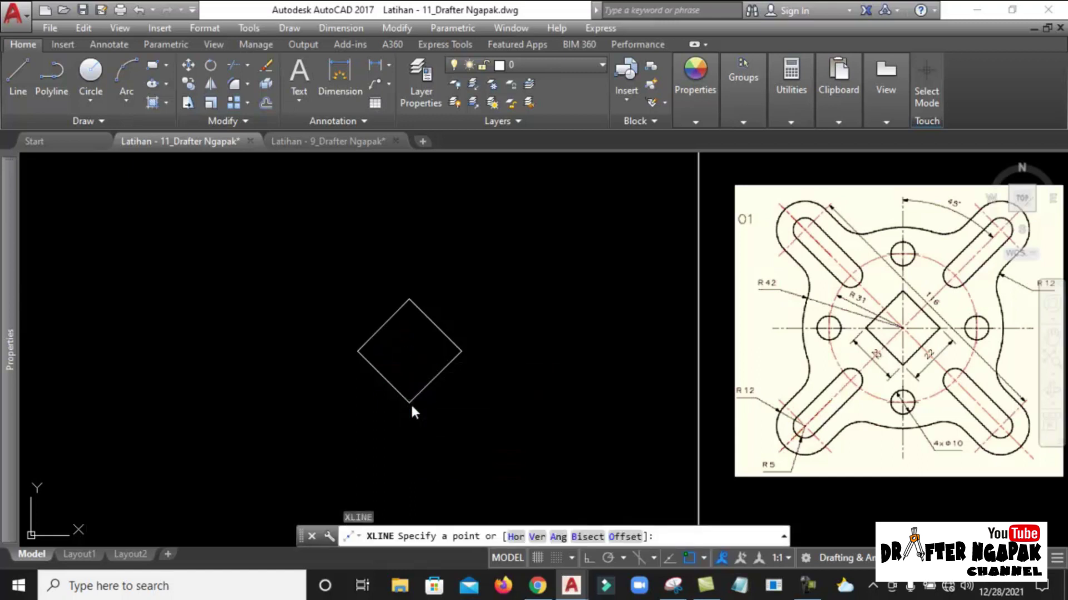
left_click(410, 403)
left_click(407, 303)
key("Return")
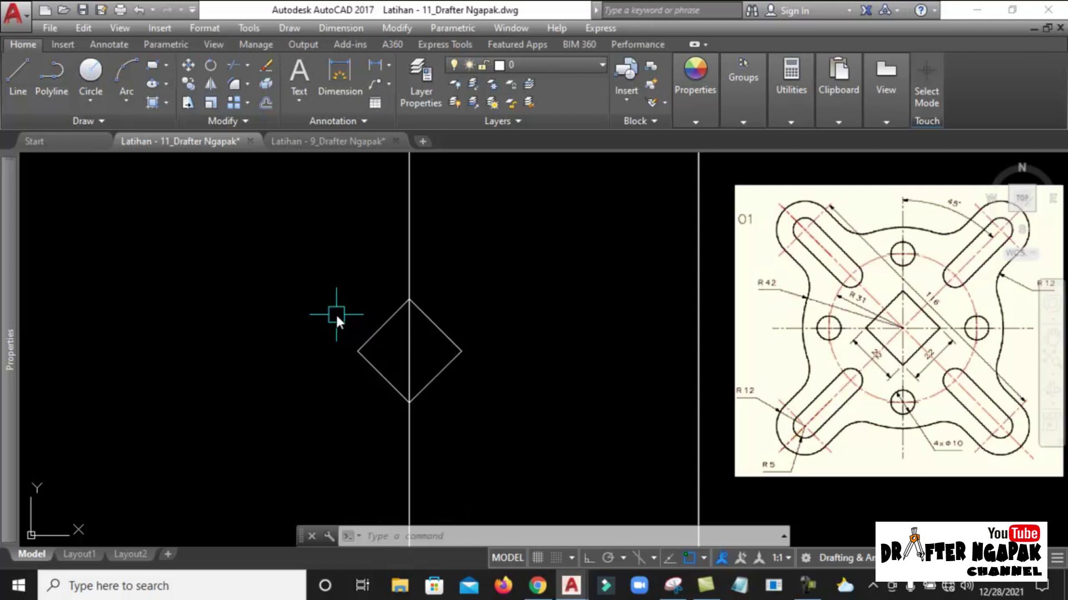
Draw a horizontal construction line through the two side corners of the rotated square.
key("Return")
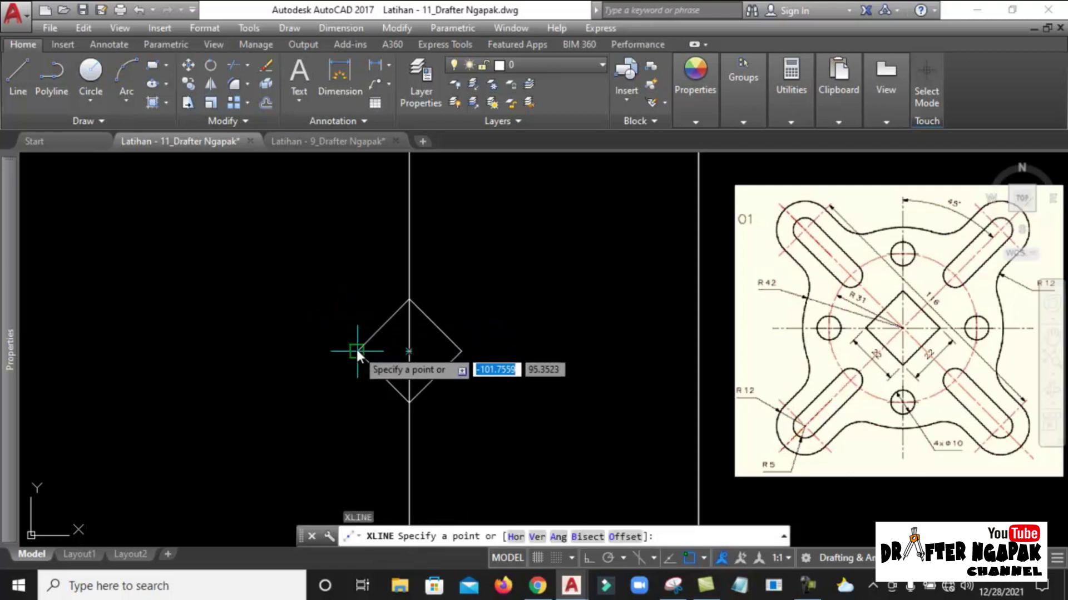
left_click(357, 352)
left_click(460, 351)
scroll(462, 339, "down", 4)
key("Escape")
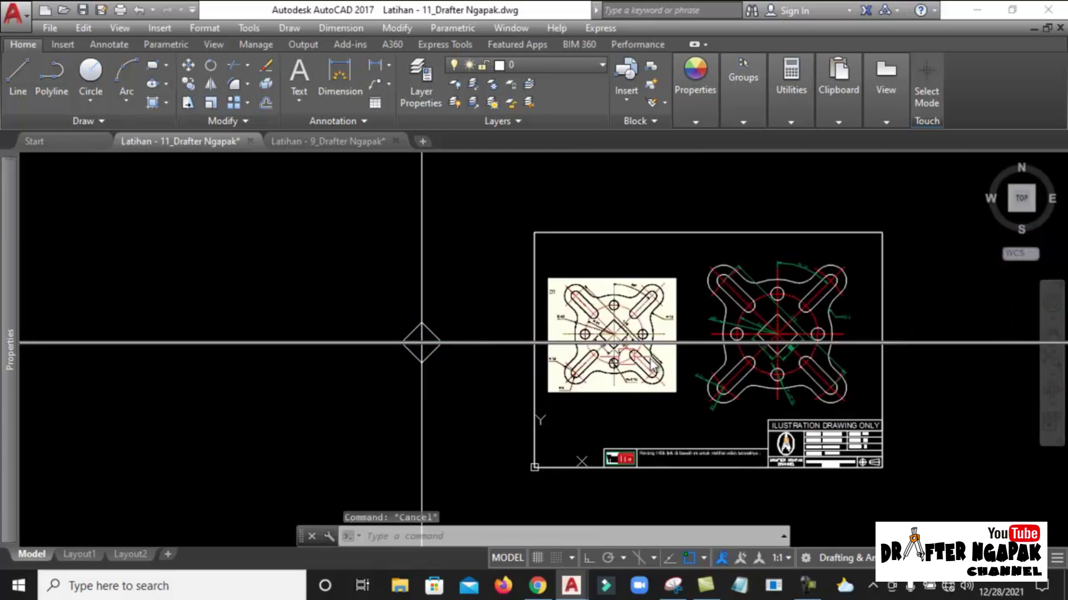
Examine the callout and placement of the small round holes in the reference image.
scroll(650, 362, "up", 2)
scroll(583, 321, "up", 4)
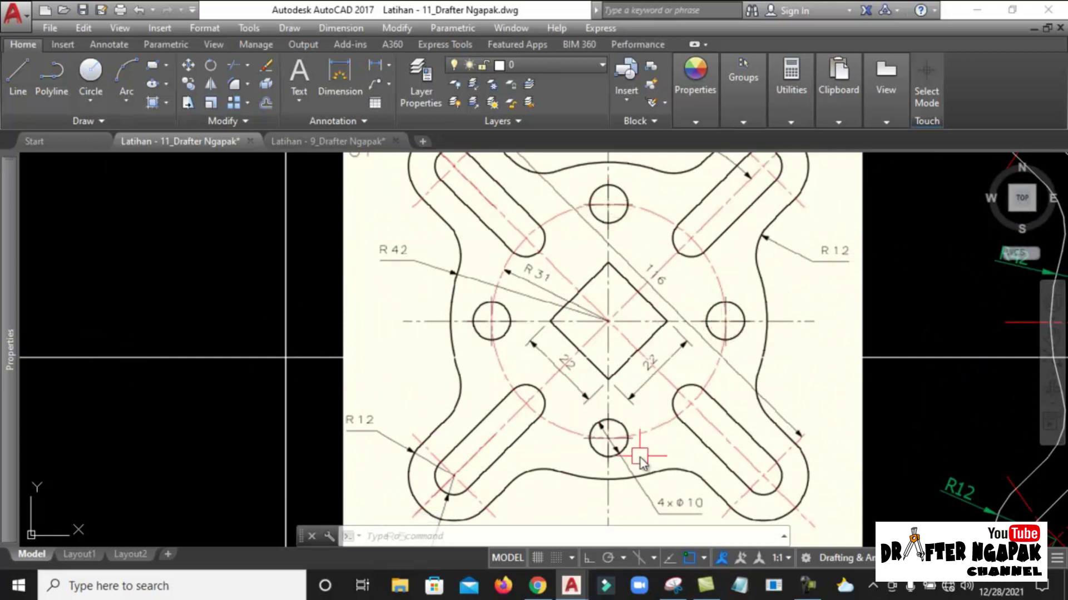
mouse_move(636, 507)
middle_mouse_down()
mouse_move(604, 404)
mouse_move(632, 451)
middle_mouse_up()
scroll(637, 480, "up", 4)
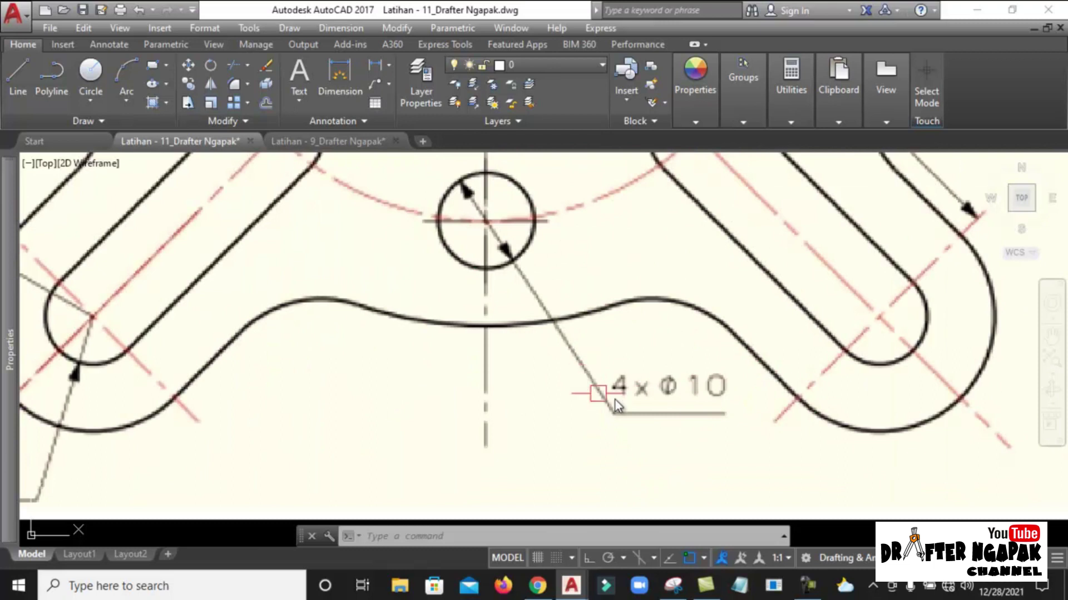
scroll(583, 374, "down", 4)
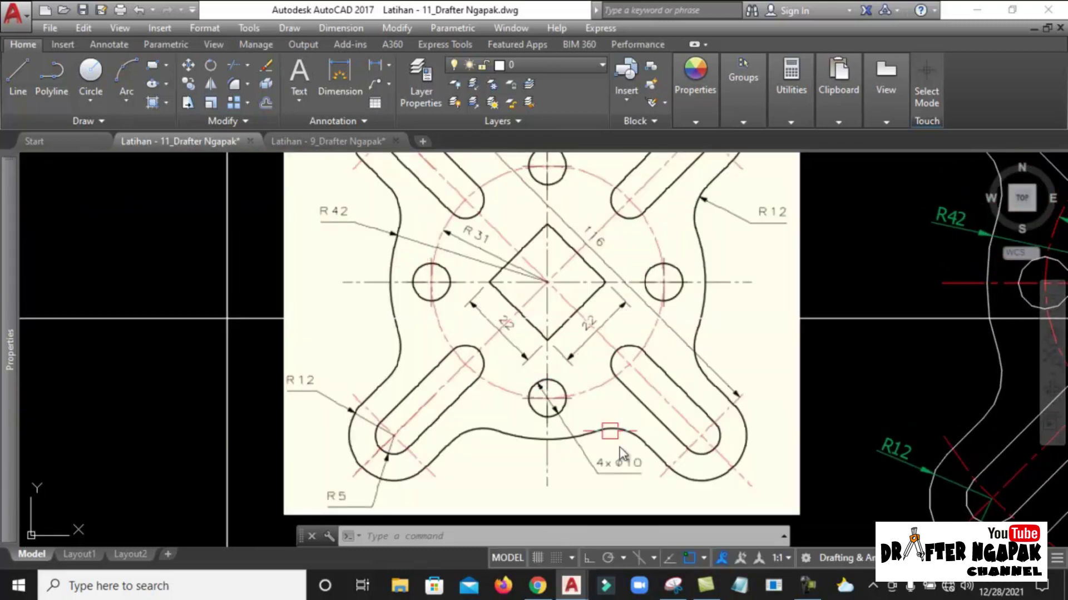
scroll(621, 455, "up", 6)
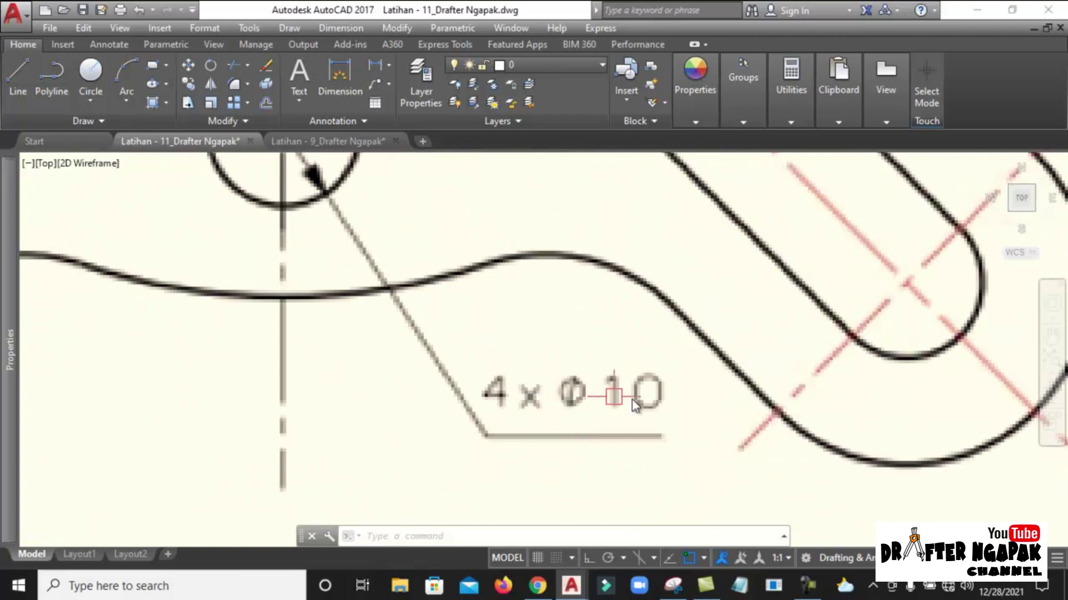
scroll(635, 405, "down", 3)
middle_click_drag(635, 488, 559, 395)
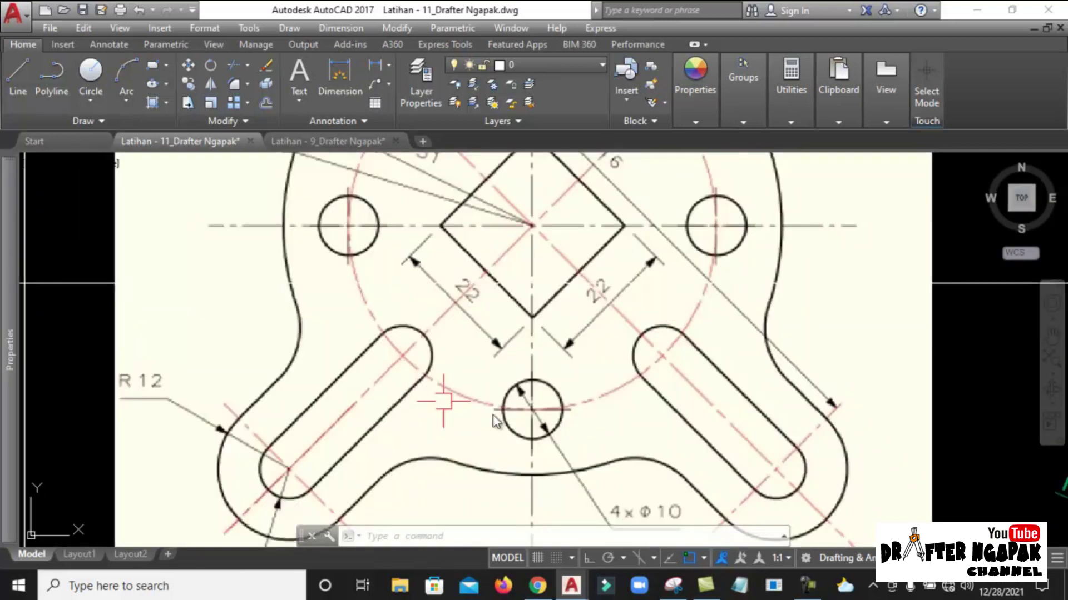
scroll(514, 392, "down", 2)
scroll(509, 392, "up", 3)
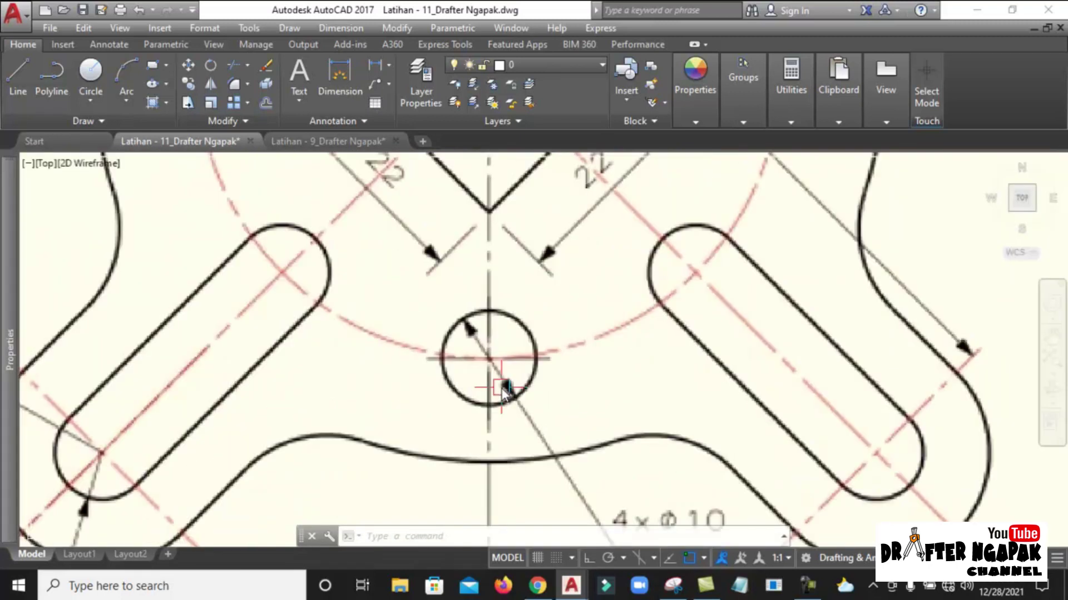
scroll(511, 381, "down", 5)
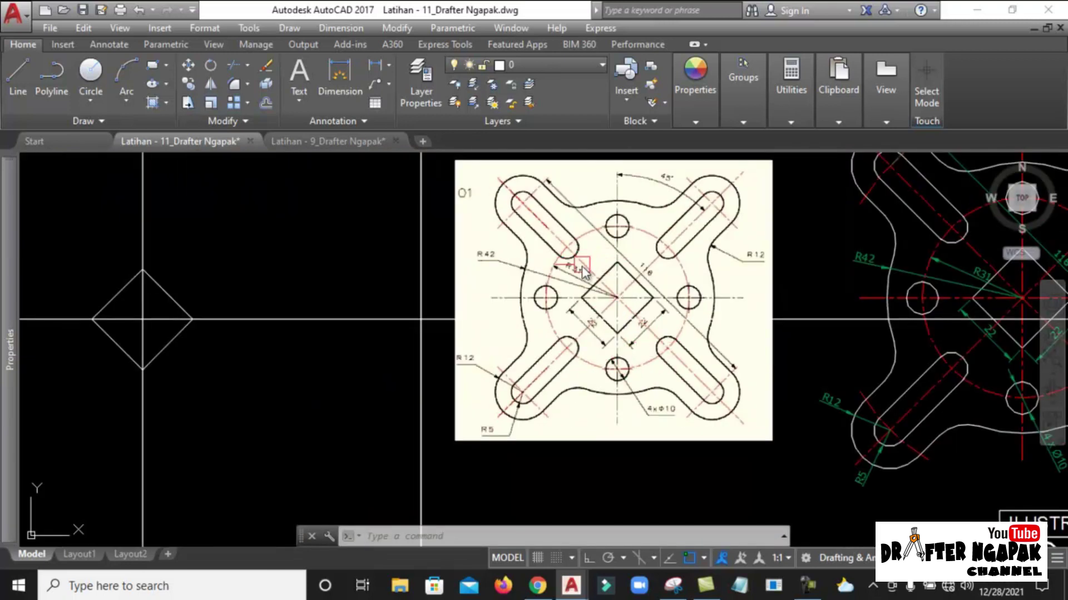
Check the center line circle's radius in the reference image and draw a circle of radius 31 centered on the construction lines' intersection.
scroll(582, 271, "up", 2)
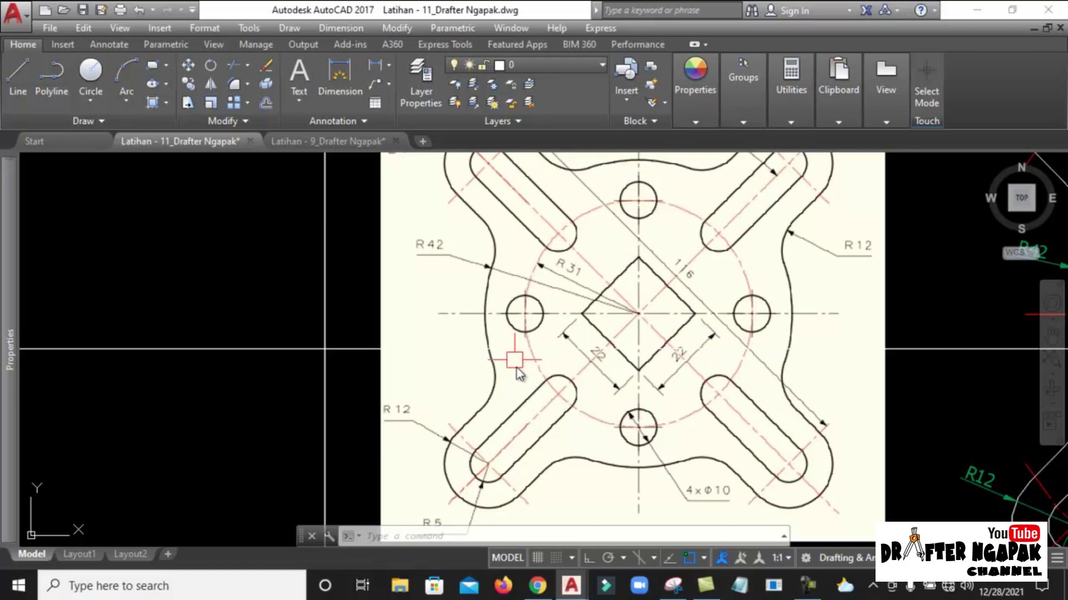
scroll(548, 237, "up", 6)
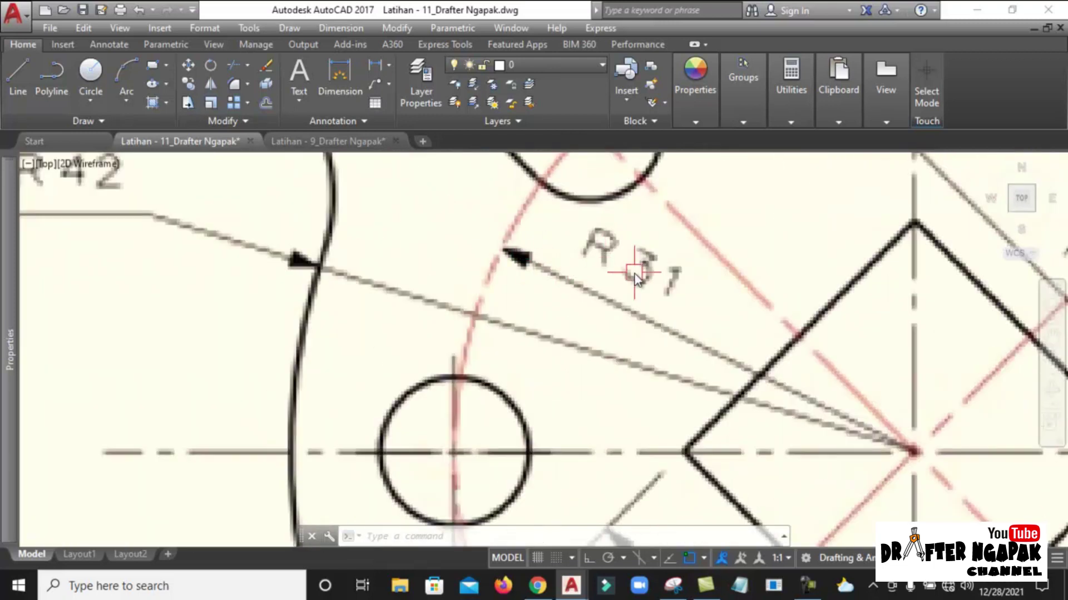
scroll(635, 272, "down", 8)
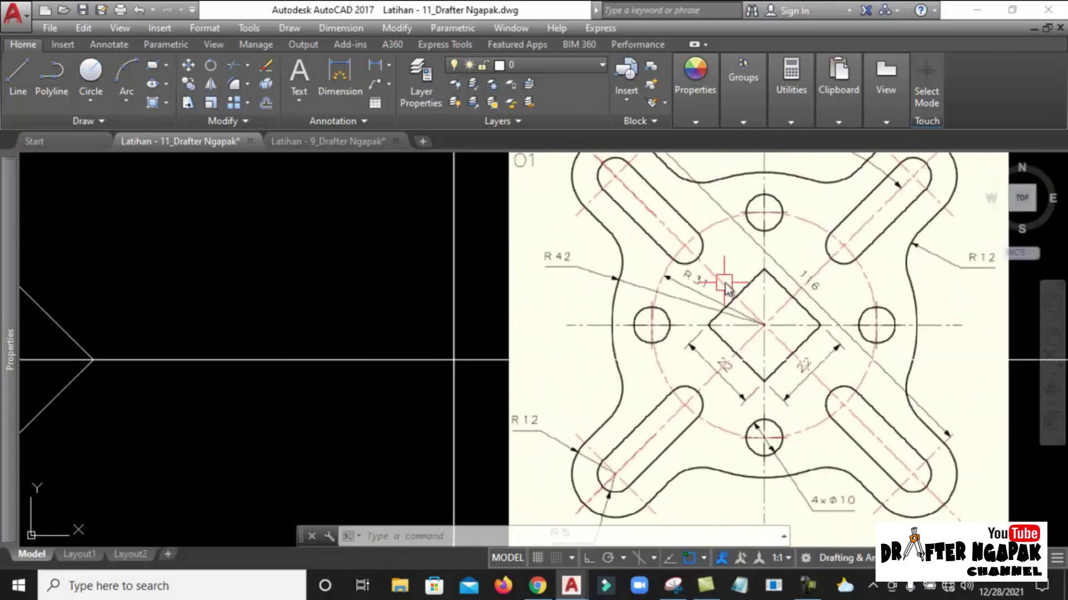
scroll(406, 308, "up", 4)
type("c")
key("Return")
scroll(392, 306, "down", 2)
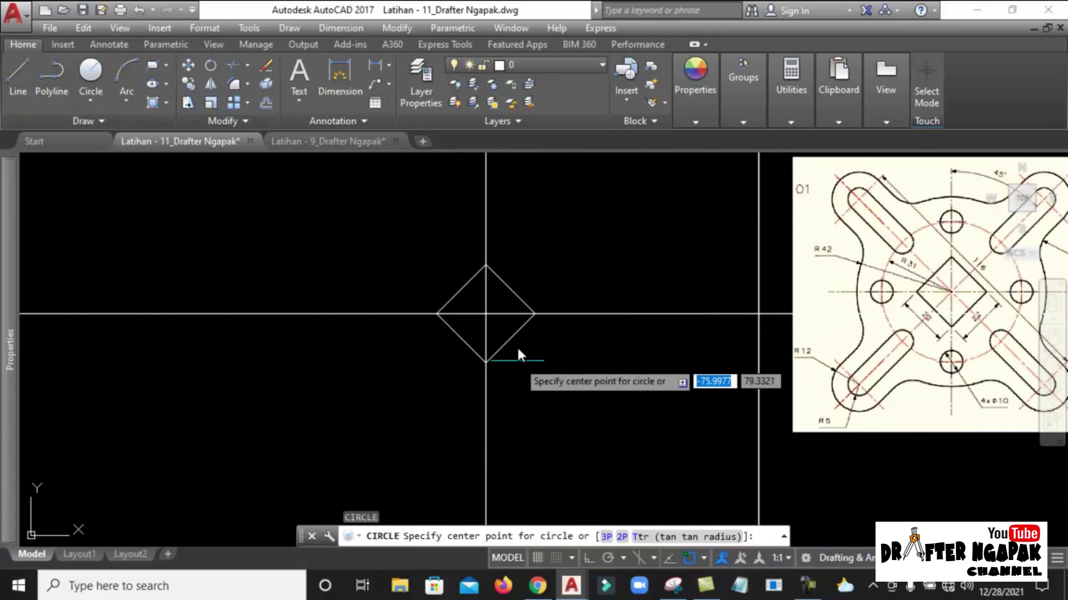
left_click(485, 310)
type("31")
key("Return")
scroll(442, 321, "down", 3)
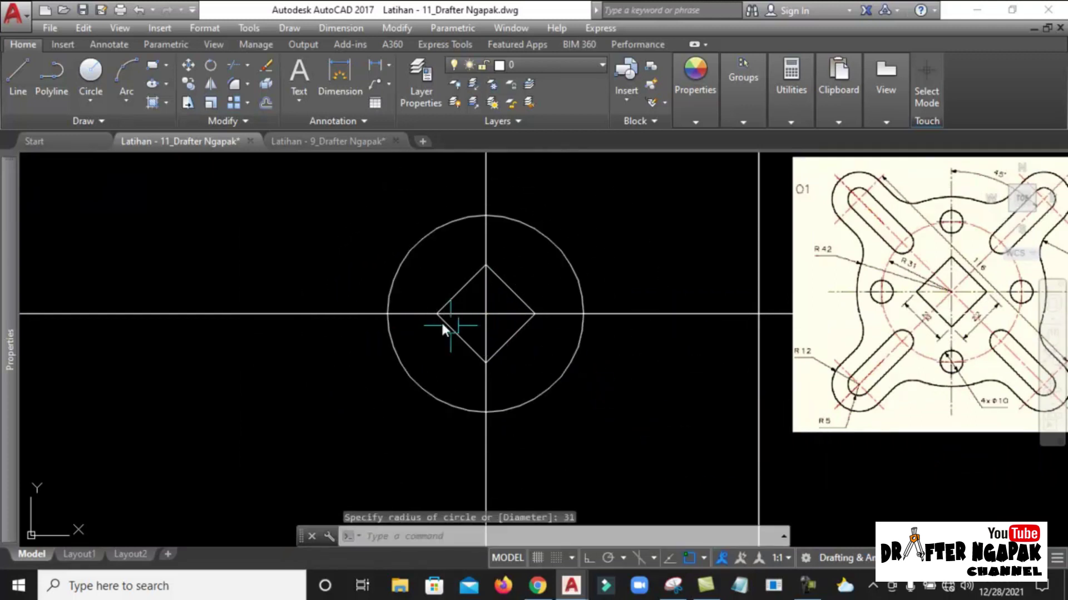
Draw a circle of diameter 10 centered where the R31 circle meets the vertical construction line at its top.
scroll(641, 330, "down", 2)
scroll(761, 270, "up", 2)
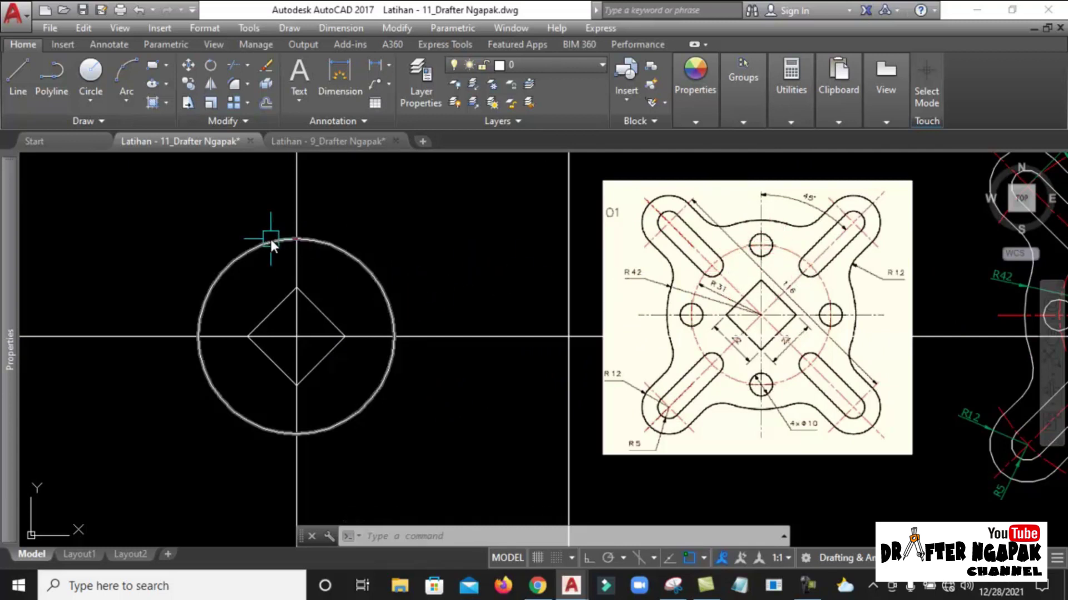
type("c")
key("Return")
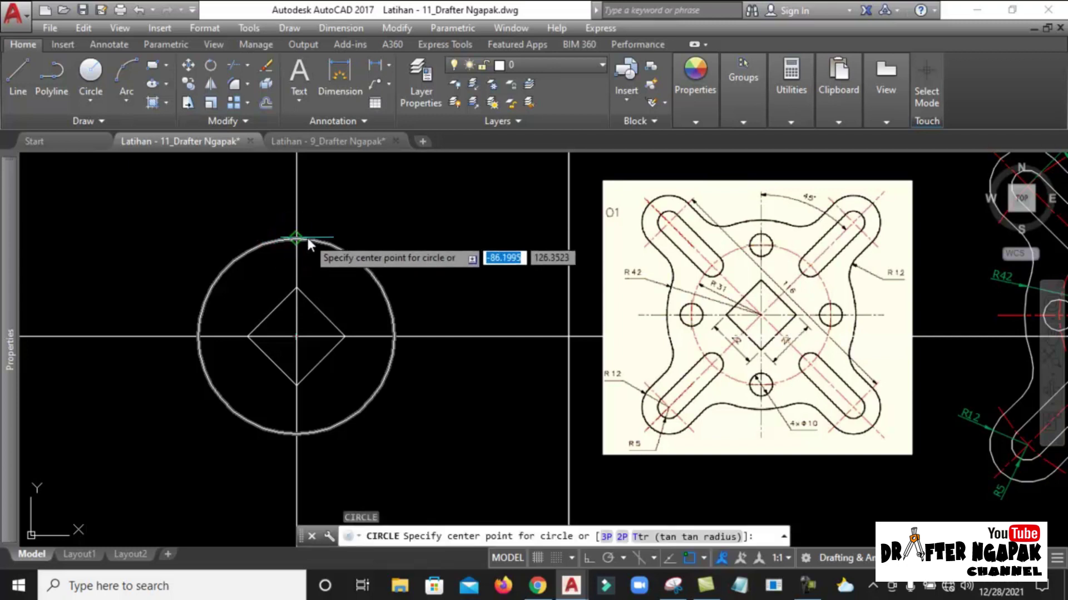
scroll(294, 240, "up", 4)
scroll(295, 240, "up", 2)
left_click(291, 227)
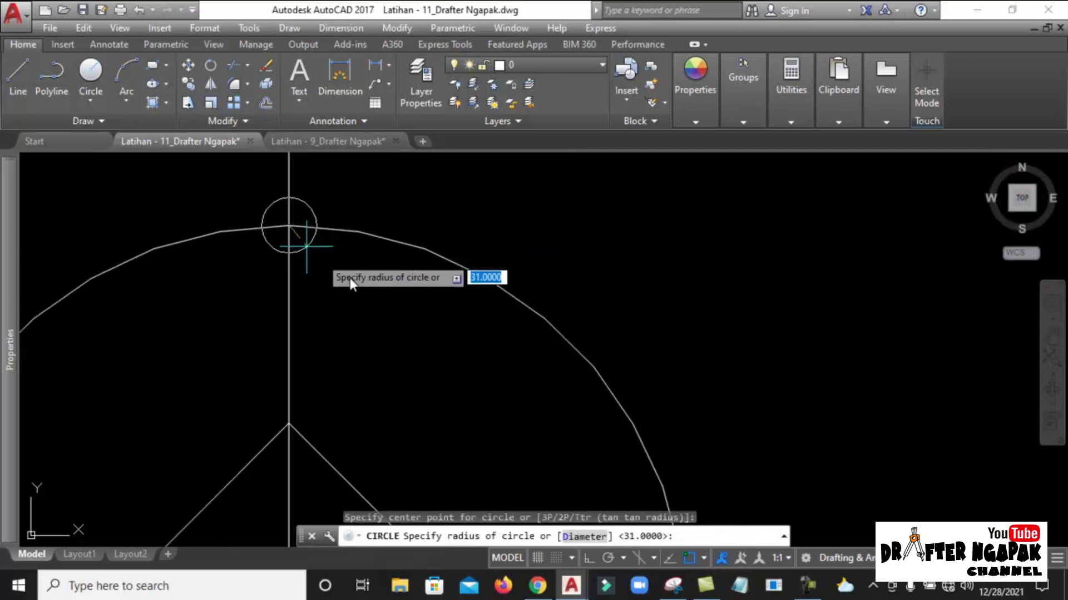
scroll(394, 311, "down", 3)
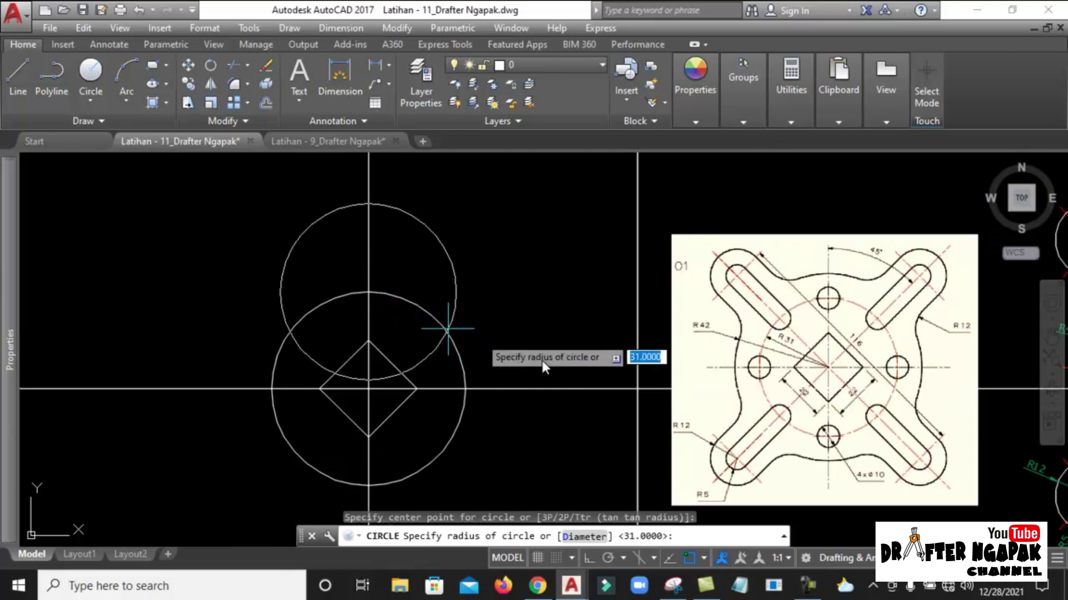
scroll(745, 433, "up", 2)
scroll(831, 476, "down", 5)
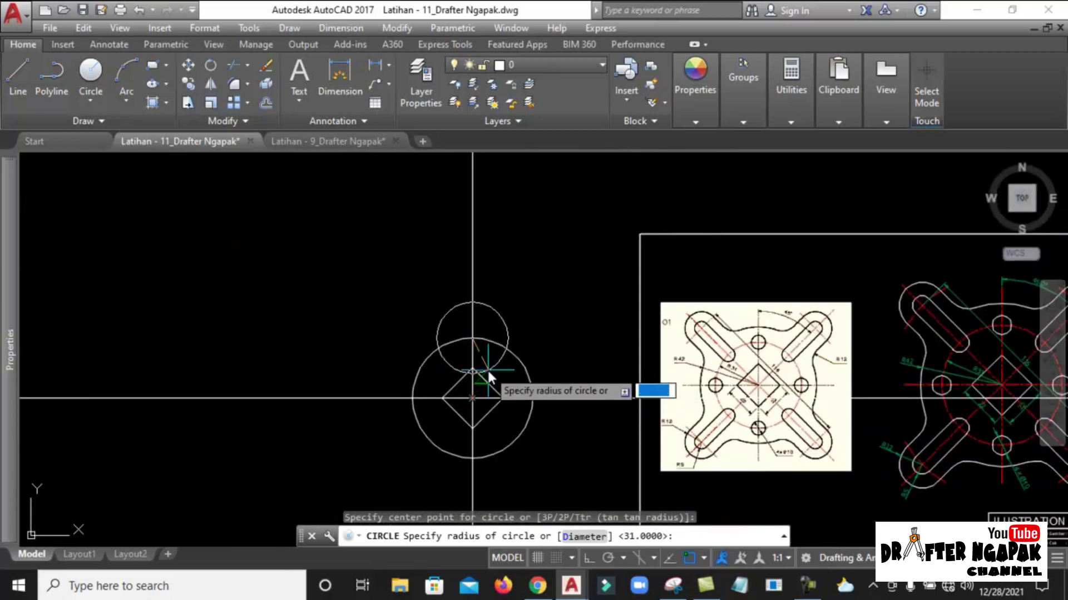
type("d")
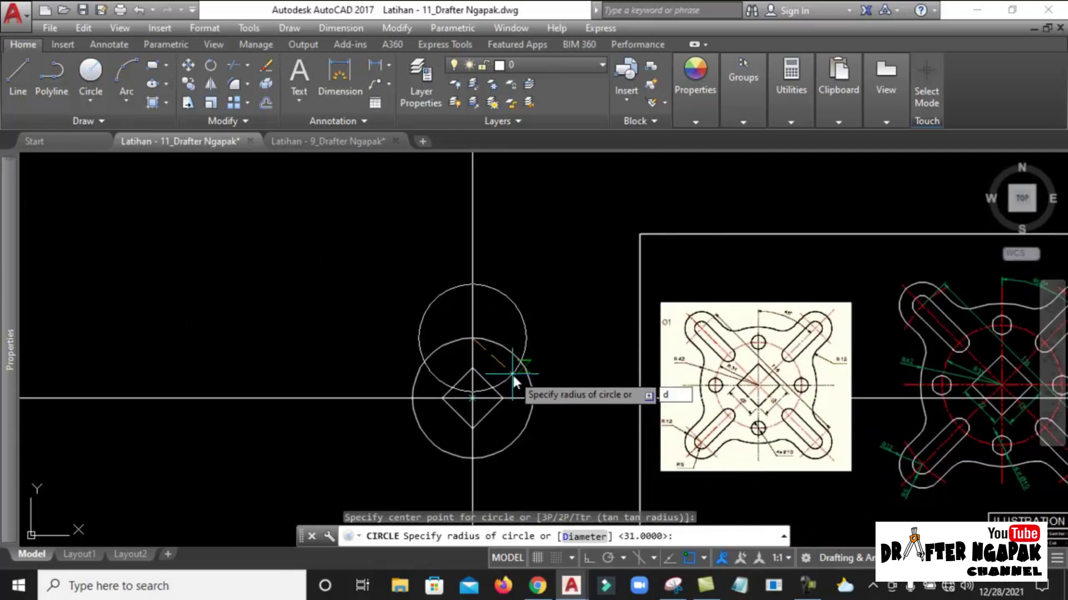
key("Return")
type("10")
key("Return")
scroll(548, 413, "up", 2)
mouse_move(551, 375)
middle_mouse_down()
mouse_move(520, 346)
mouse_move(486, 345)
middle_mouse_up()
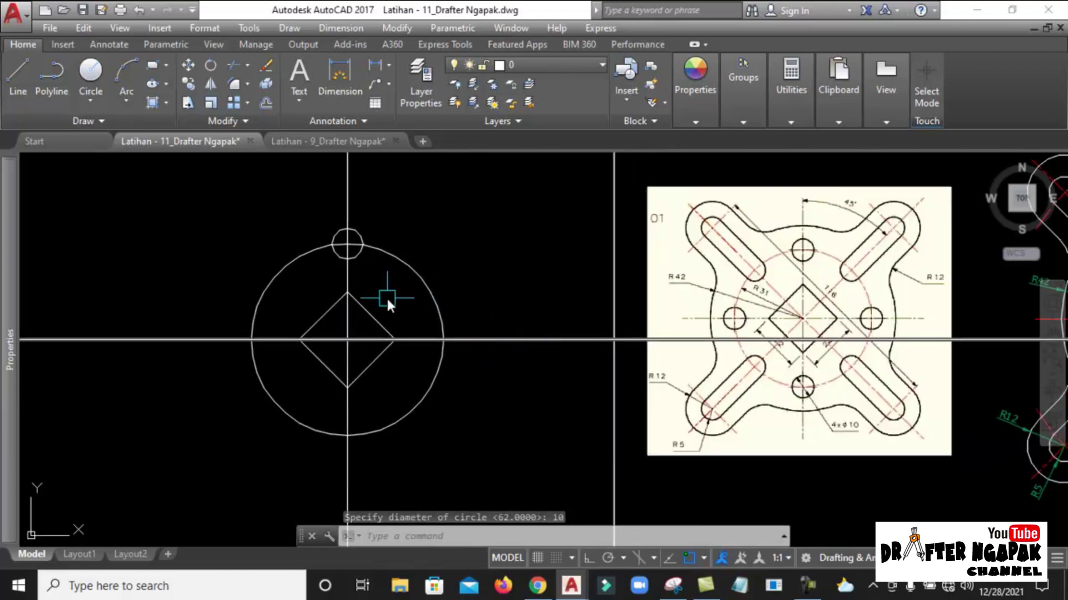
Create a polar array of the small diameter 10 circle around the center of the R31 circle.
scroll(390, 299, "down", 2)
scroll(441, 315, "up", 2)
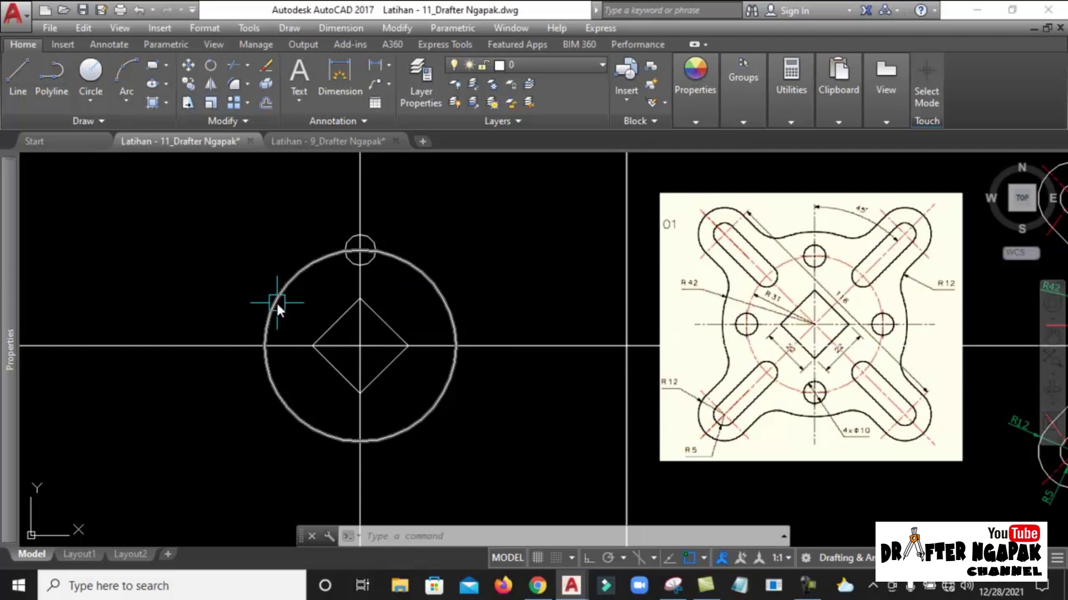
type("AR")
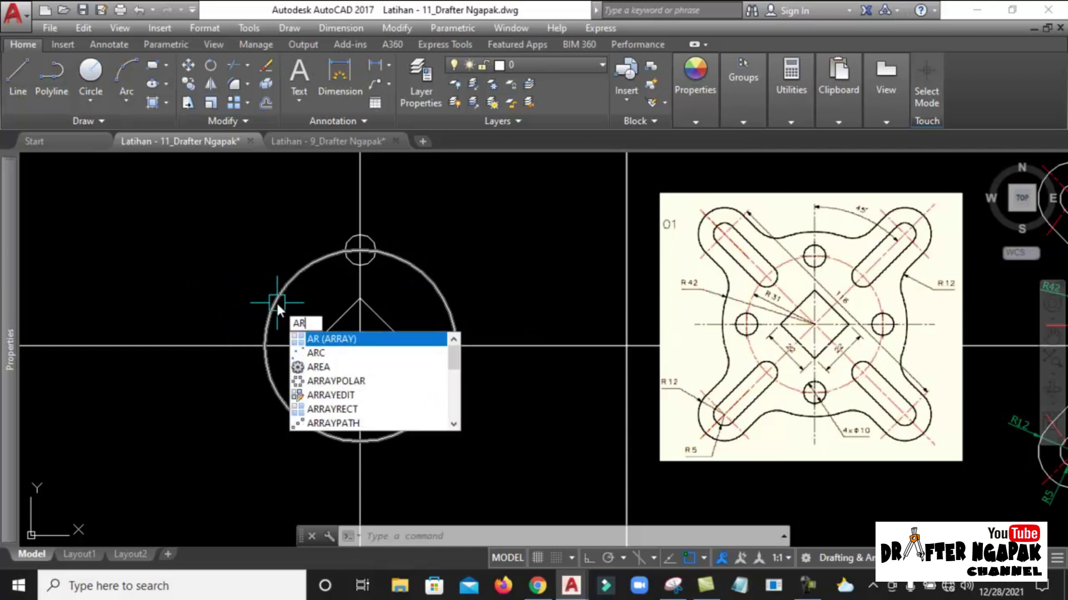
key("Return")
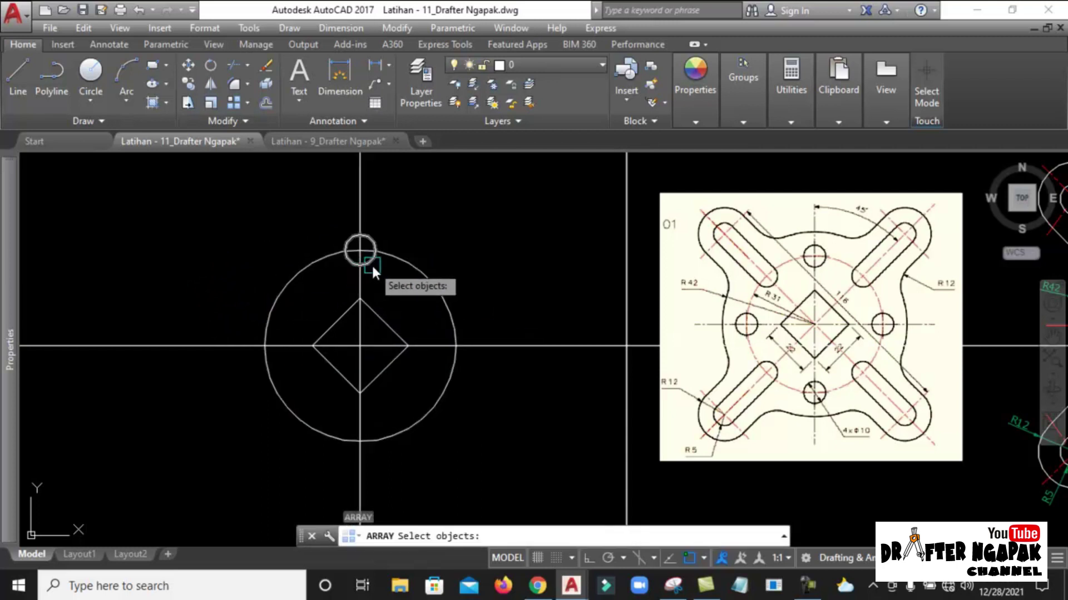
left_click(372, 263)
key("Return")
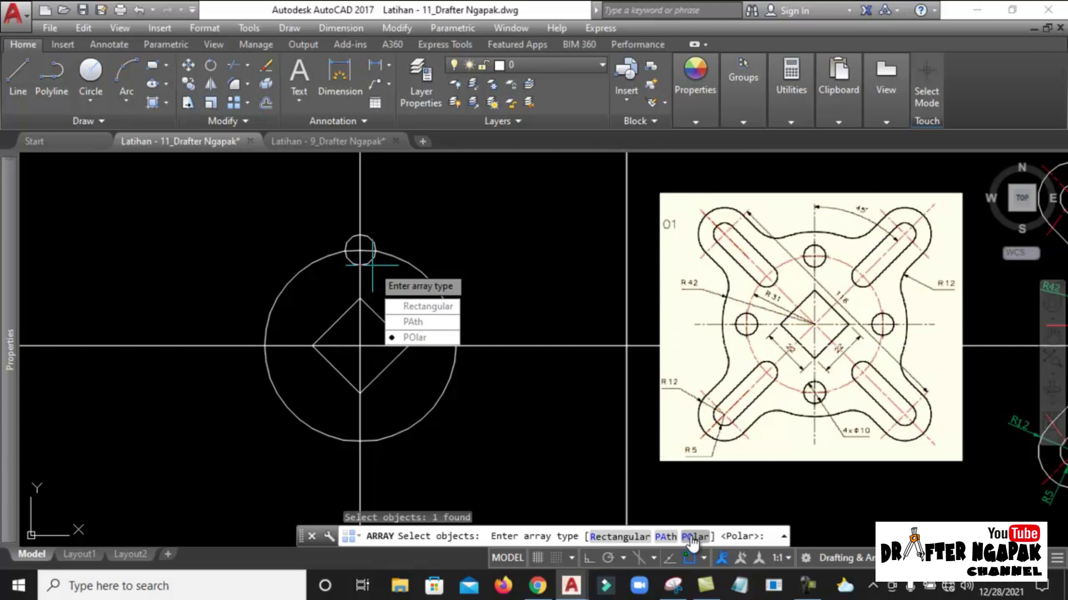
left_click(692, 536)
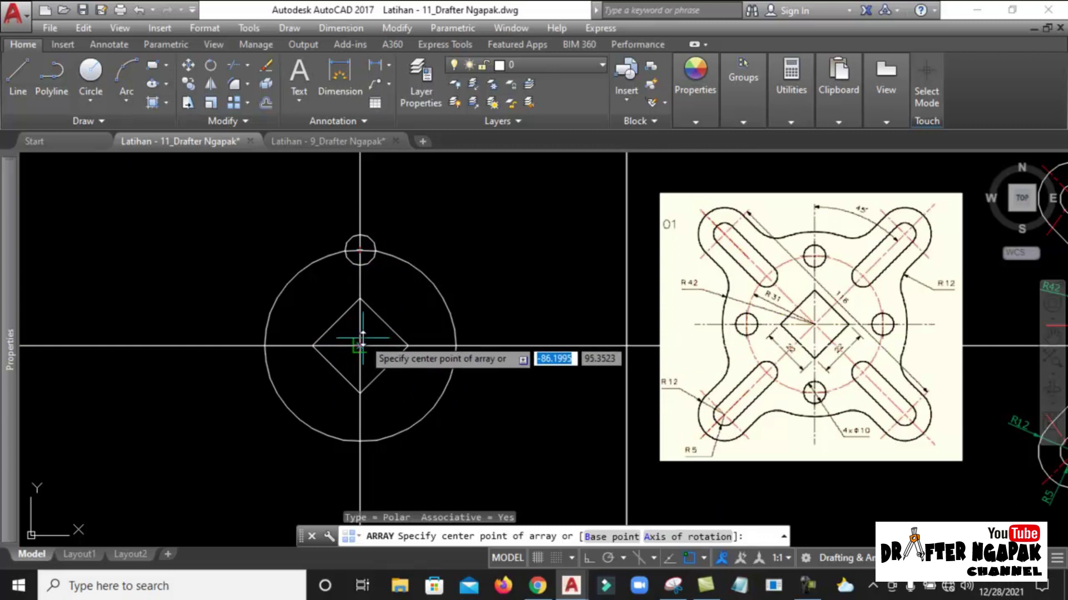
right_click(381, 285, "shift")
left_click(416, 377)
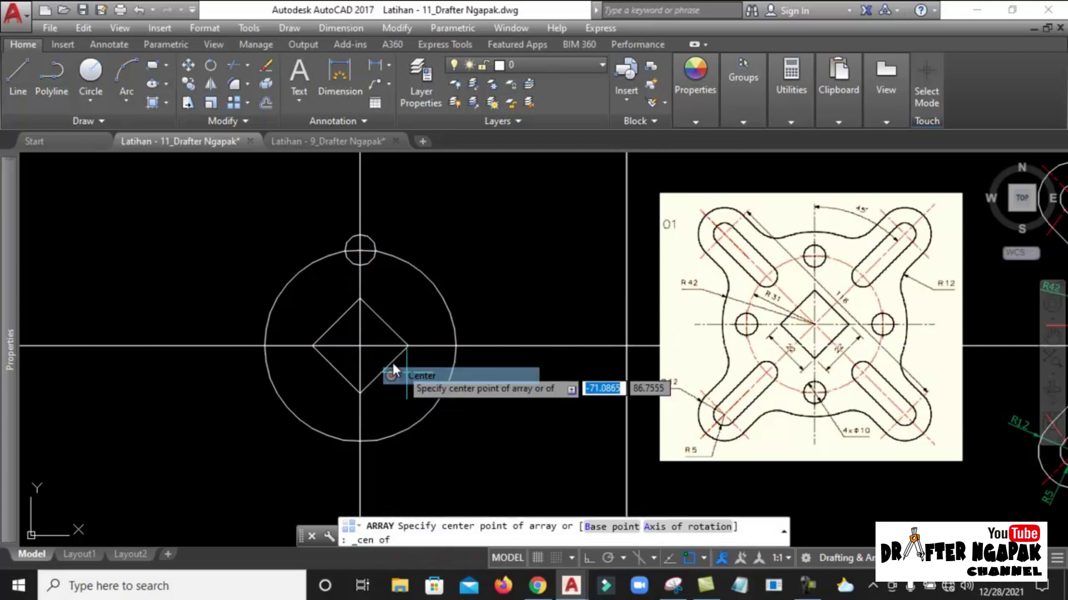
left_click(357, 344)
key("Return")
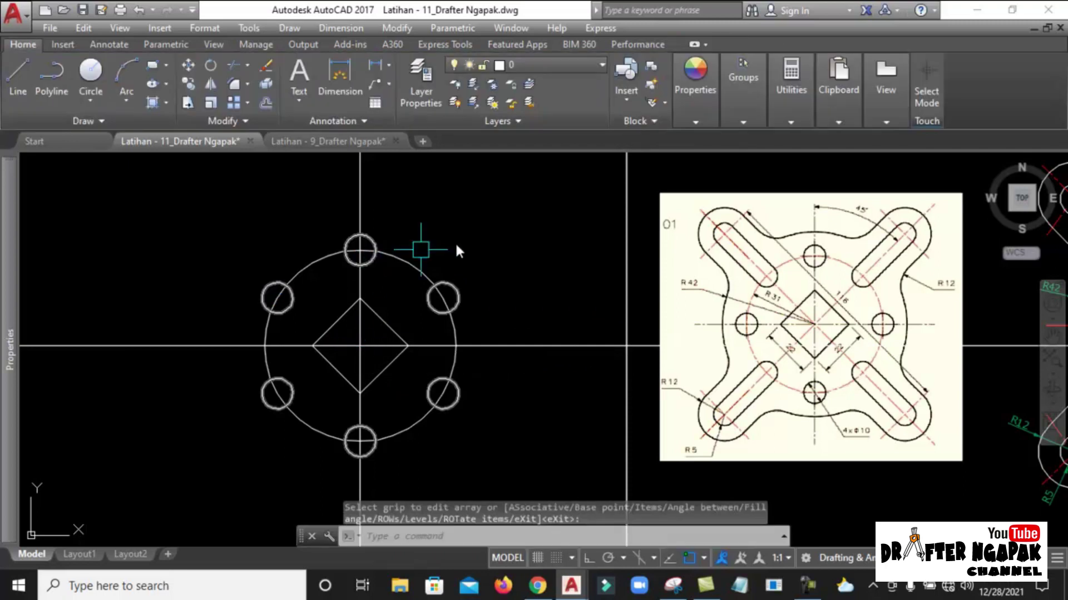
Set the polar array of small circles to 4 items.
left_click(449, 292)
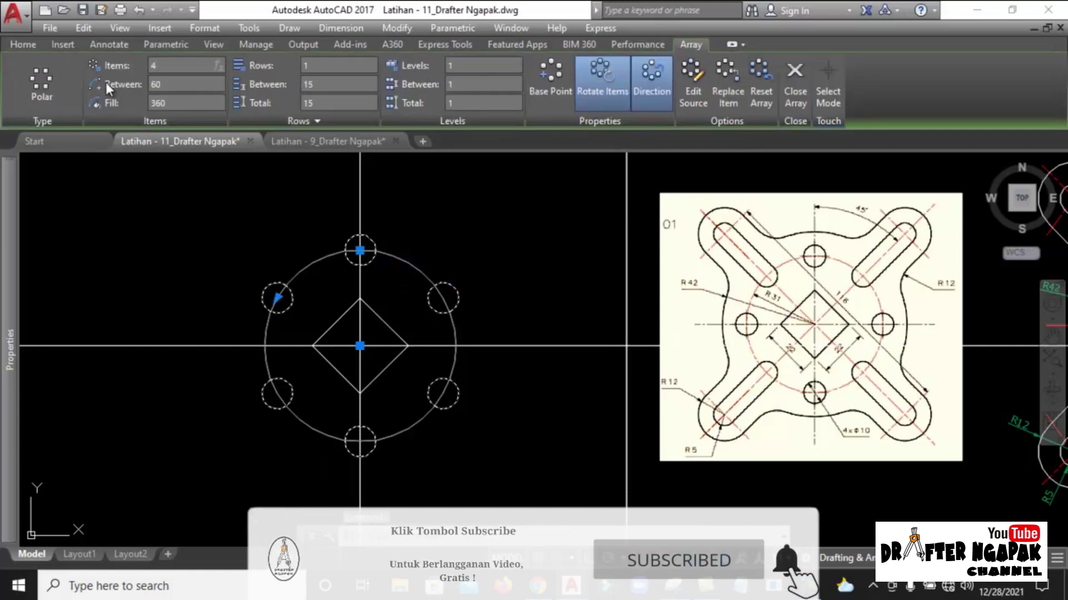
type("4")
key("Return")
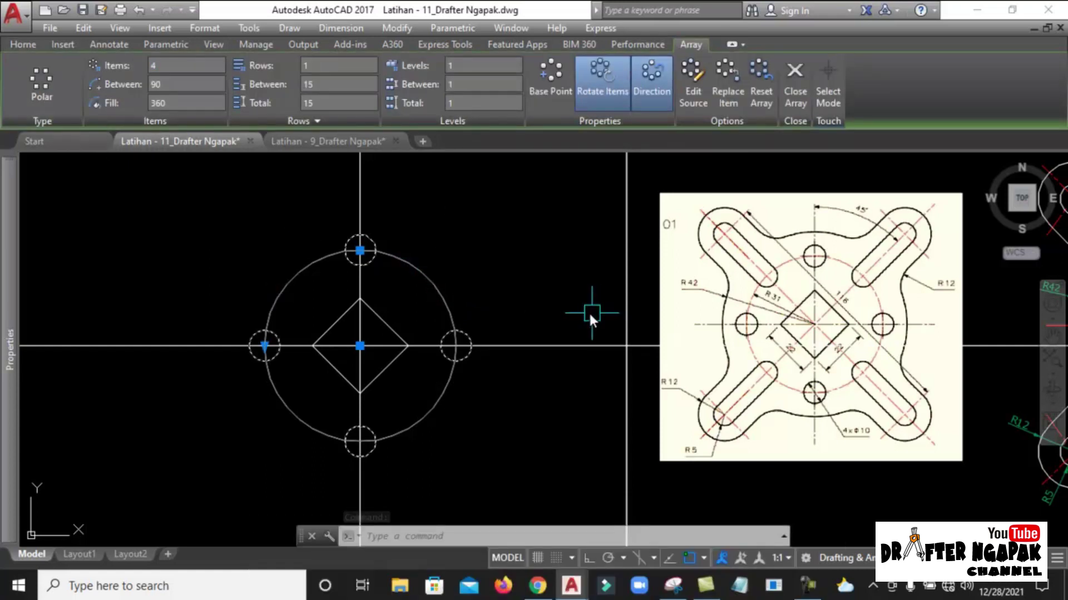
key("Escape")
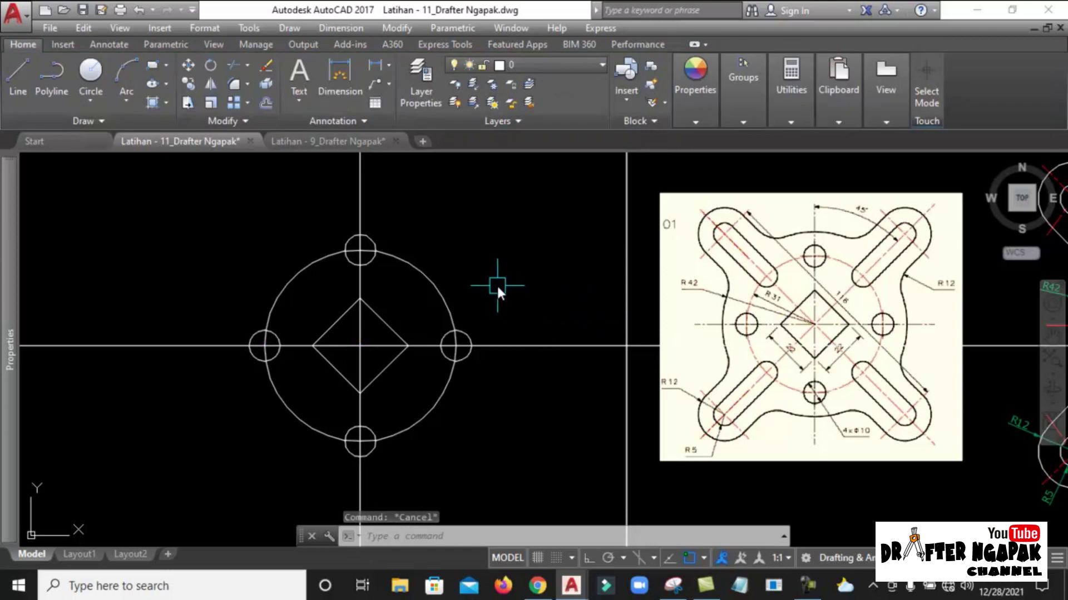
Examine the reference image for the placement of the diagonal slots, their center lines and the overall distance between opposite arms.
middle_click_drag(507, 264, 515, 283)
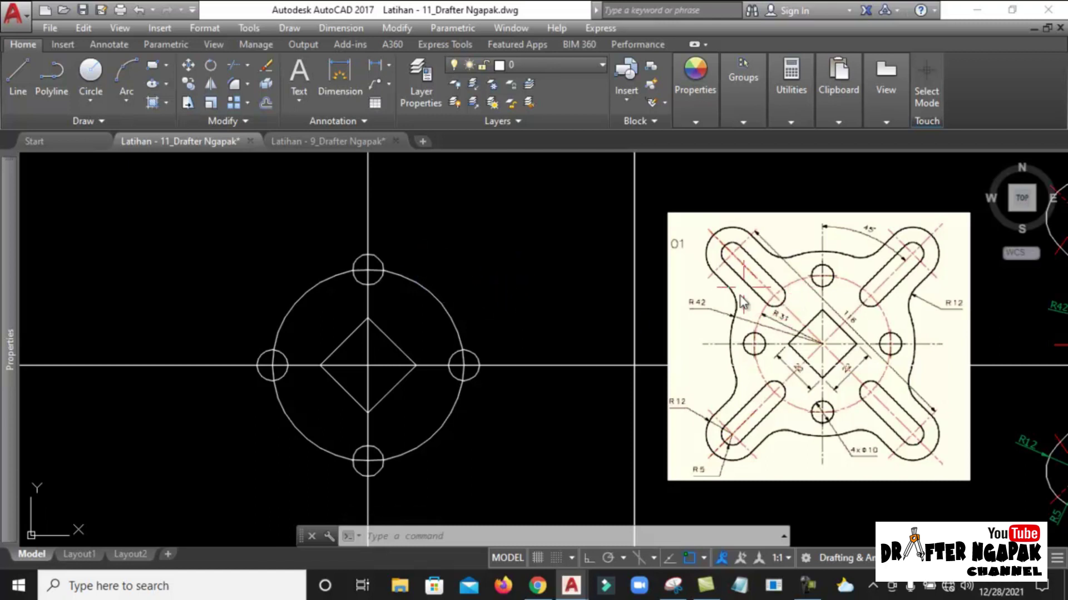
scroll(789, 257, "up", 2)
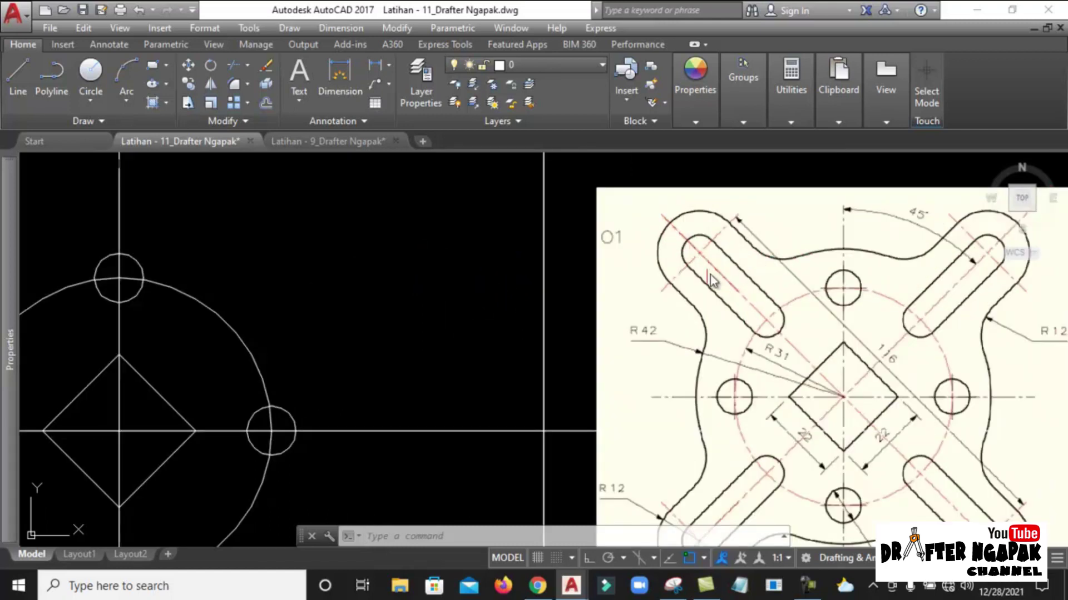
scroll(710, 274, "down", 2)
scroll(735, 299, "up", 4)
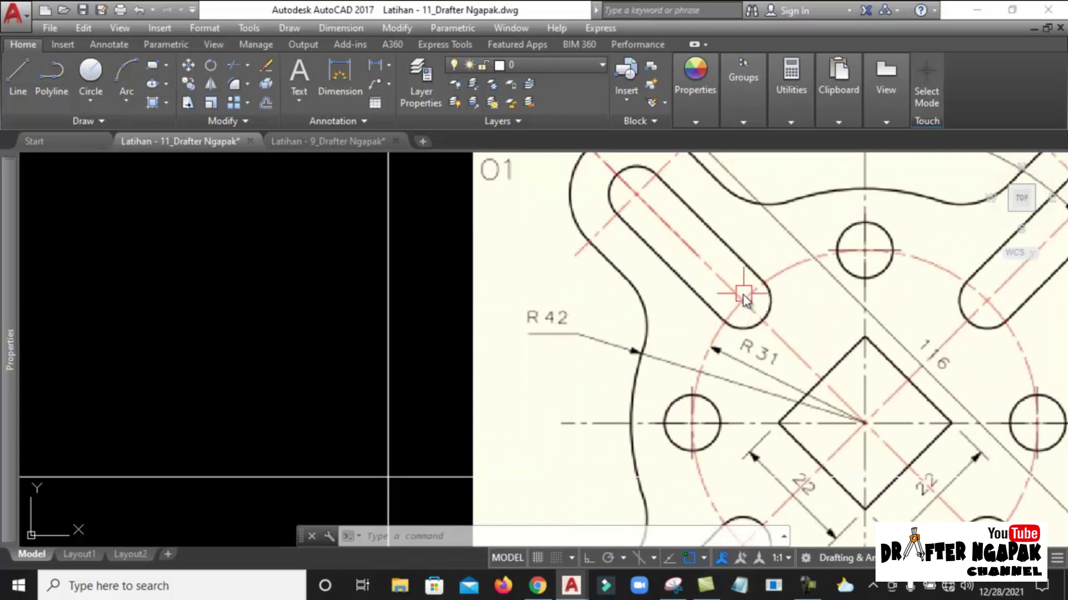
scroll(742, 311, "down", 3)
scroll(739, 314, "up", 5)
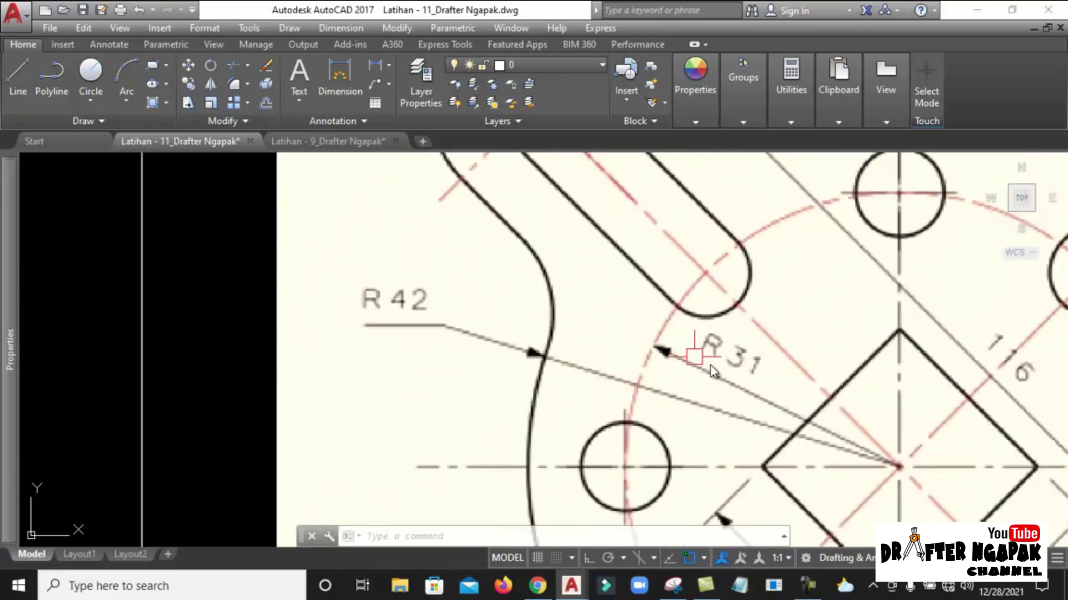
scroll(683, 286, "down", 3)
scroll(662, 236, "up", 3)
scroll(704, 274, "down", 2)
scroll(677, 283, "up", 2)
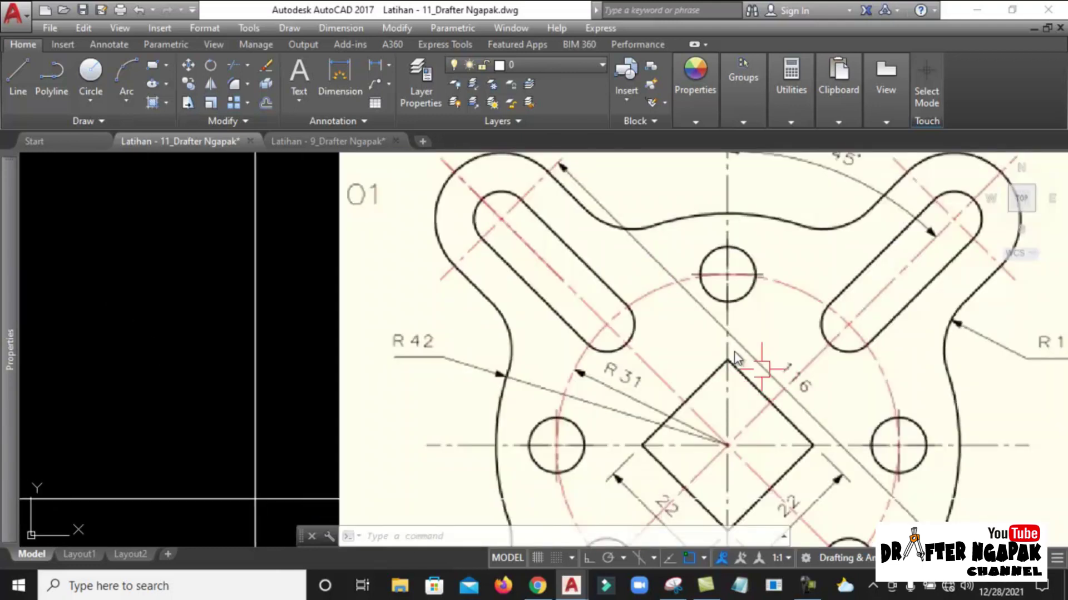
scroll(628, 328, "down", 3)
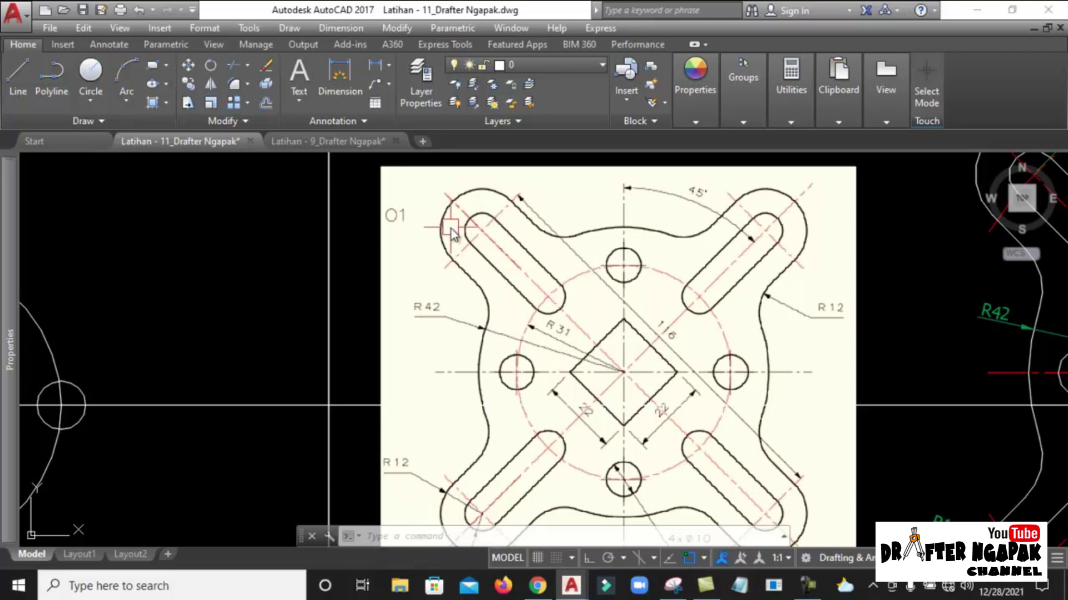
scroll(867, 303, "down", 5)
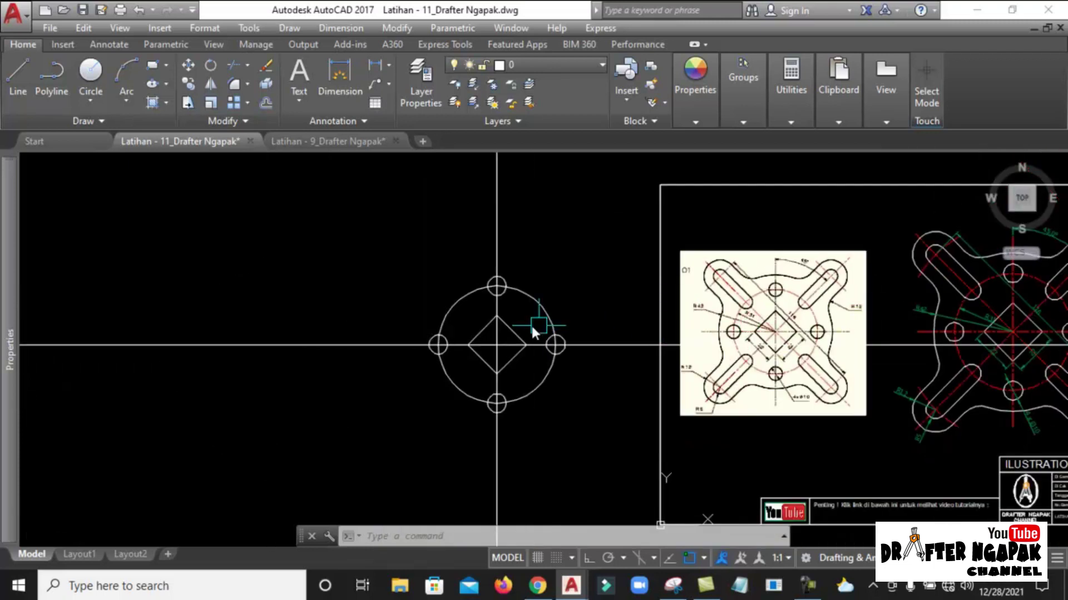
Draw a diagonal construction line through the midpoints of the rotated square's lower-left and upper-right sides.
scroll(531, 326, "up", 3)
type("xl")
key("Return")
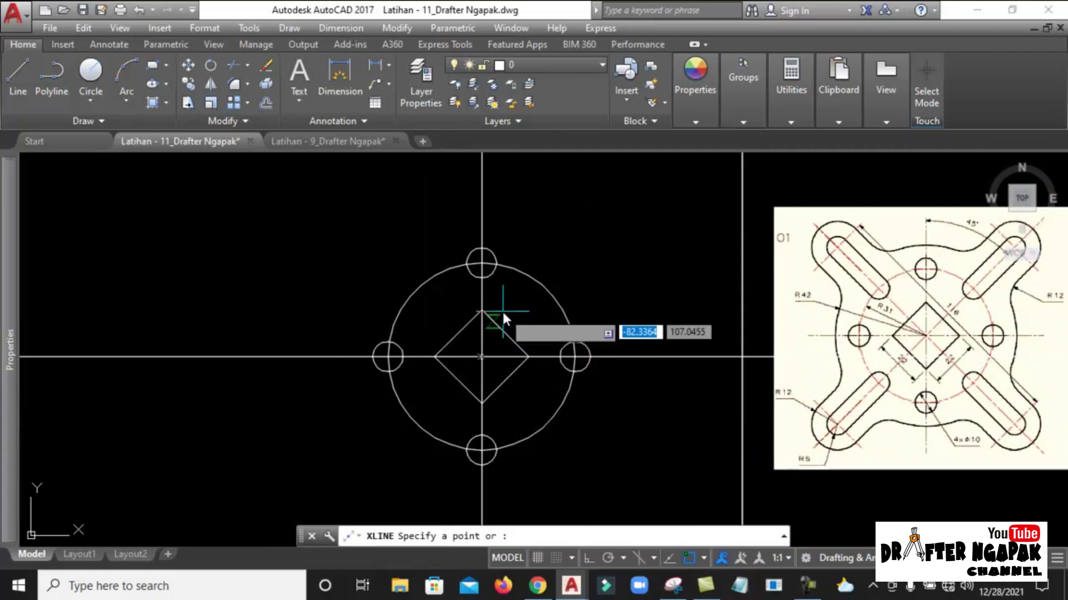
left_click(456, 380)
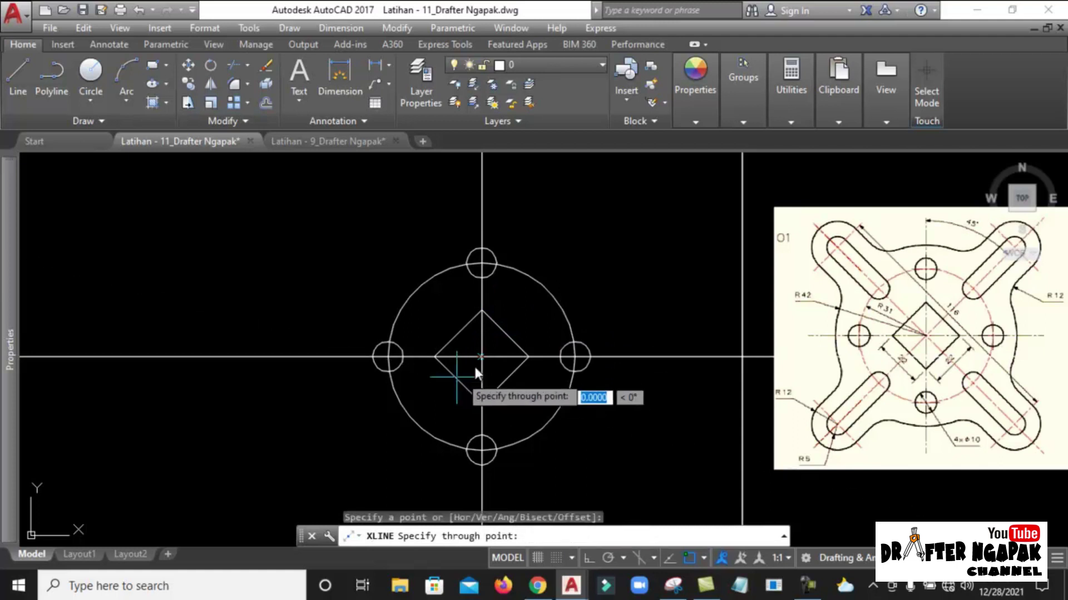
left_click(498, 332)
key("Return")
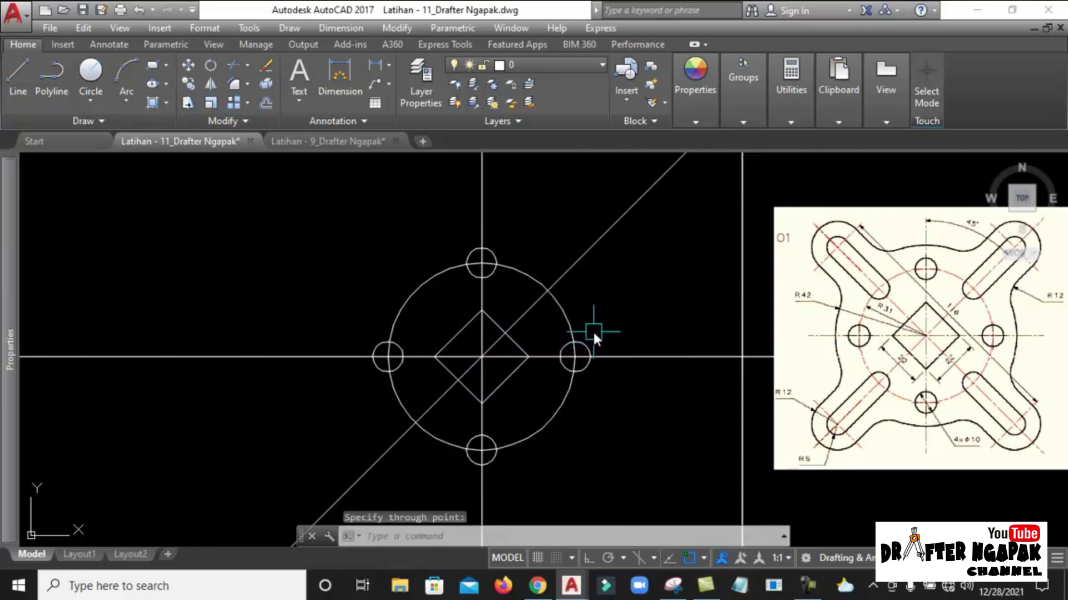
Check the 116 dimension in the reference image and calculate 116/2.
middle_click_drag(973, 306, 906, 315)
scroll(907, 315, "up", 4)
scroll(906, 315, "down", 4)
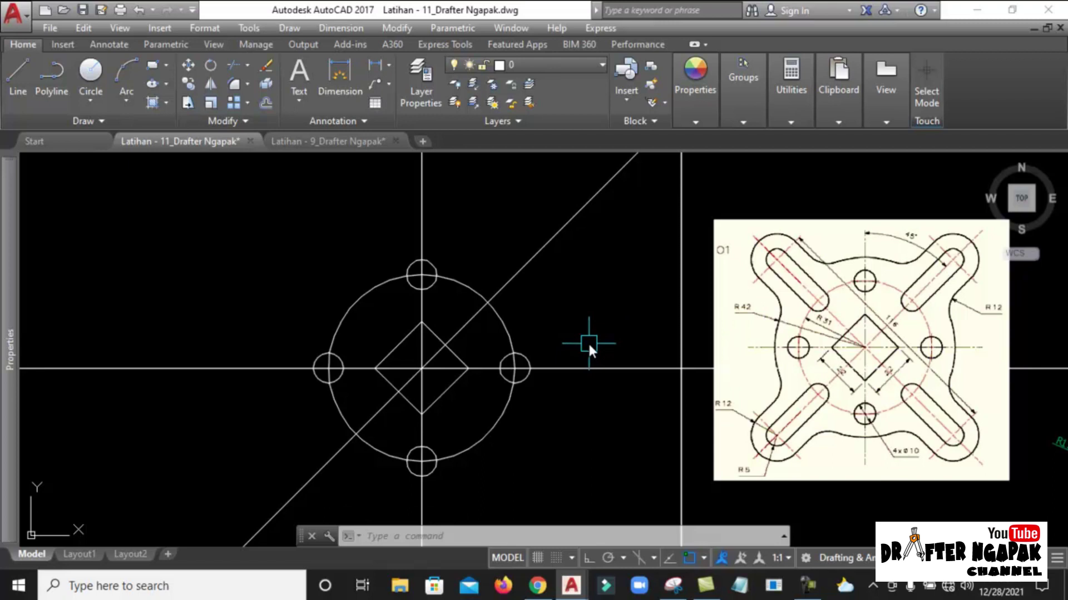
type("CAL")
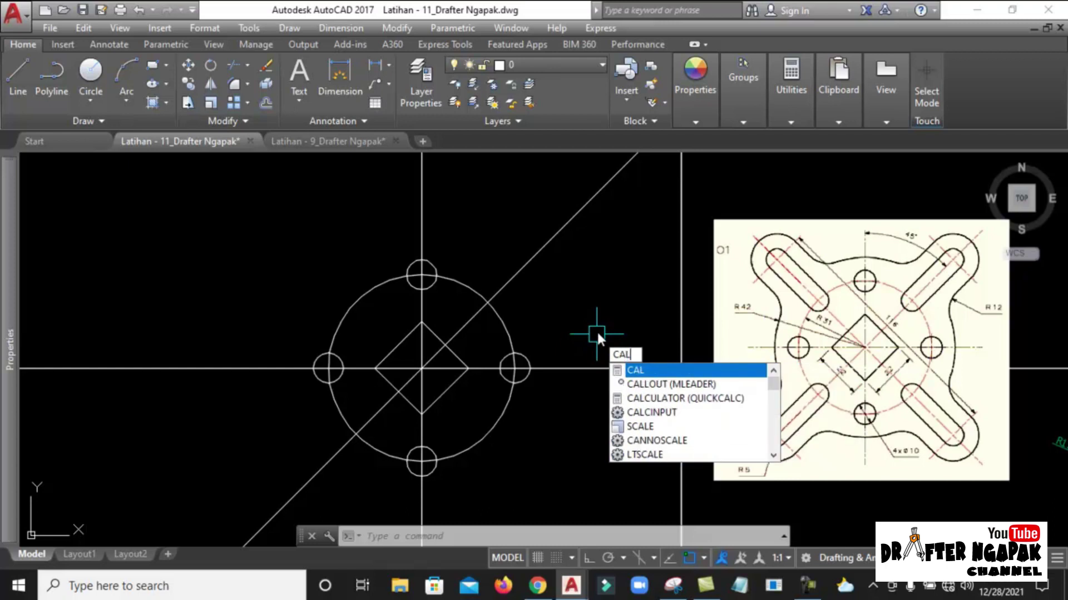
key("Return")
type("116/2")
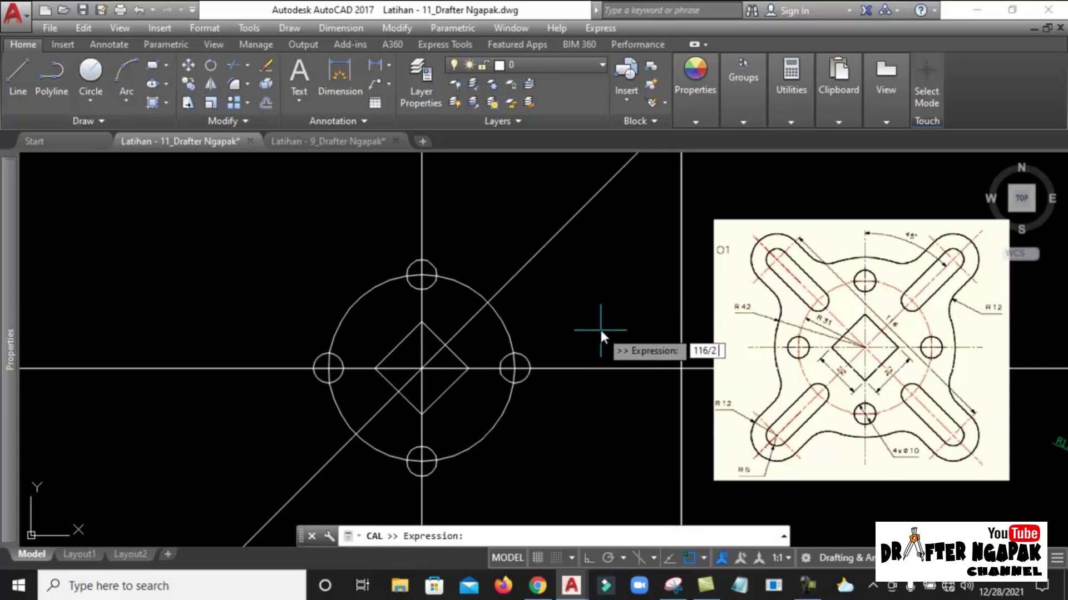
key("Return")
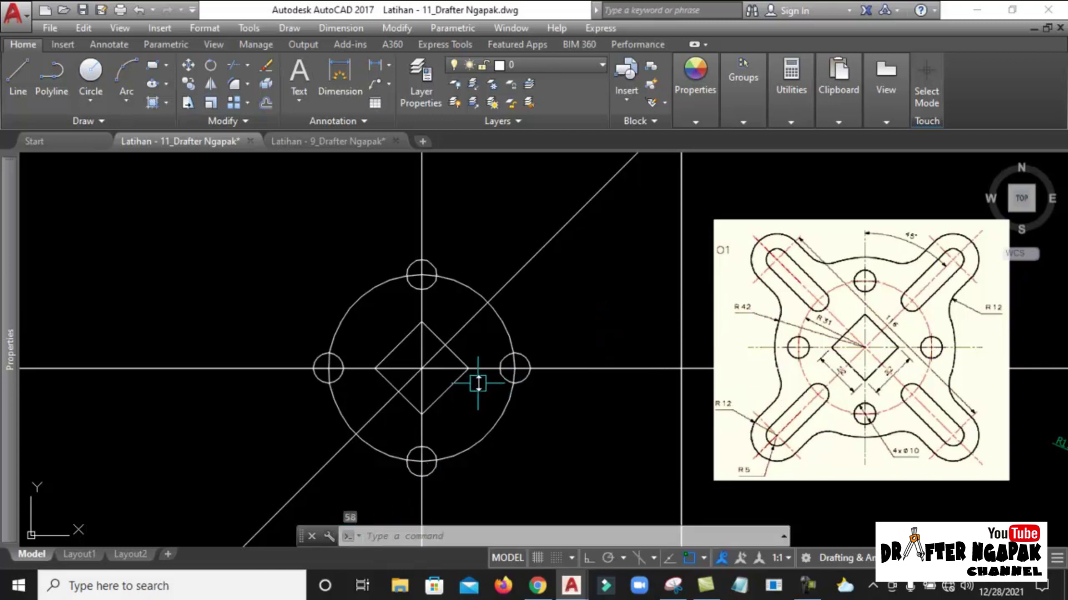
key("Escape")
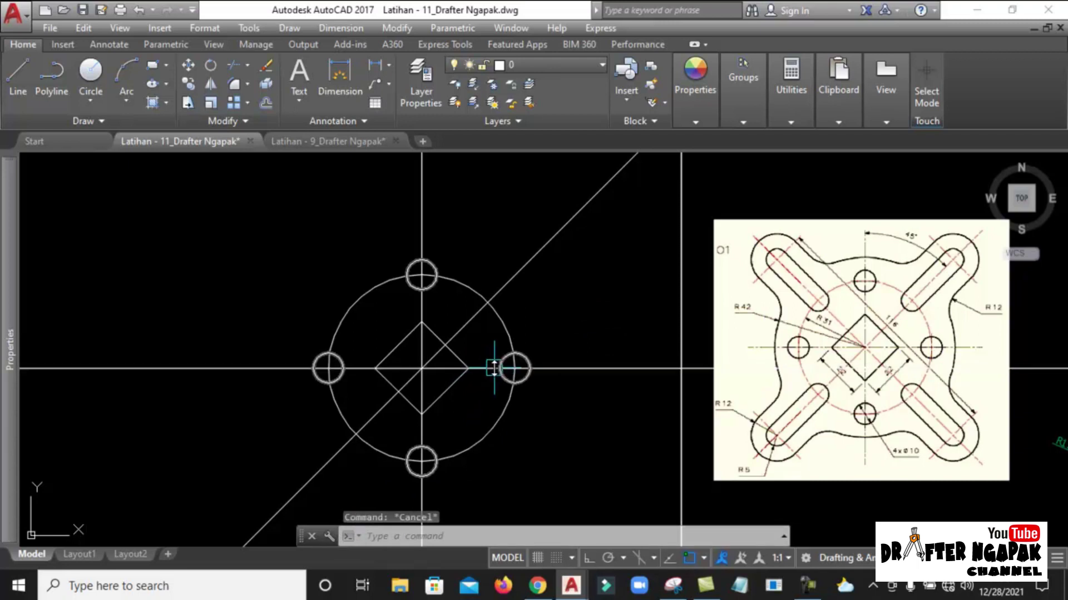
Offset the diagonal construction line by 116/2 to both its upper-left and lower-right sides.
type("o")
key("Return")
type("116/2")
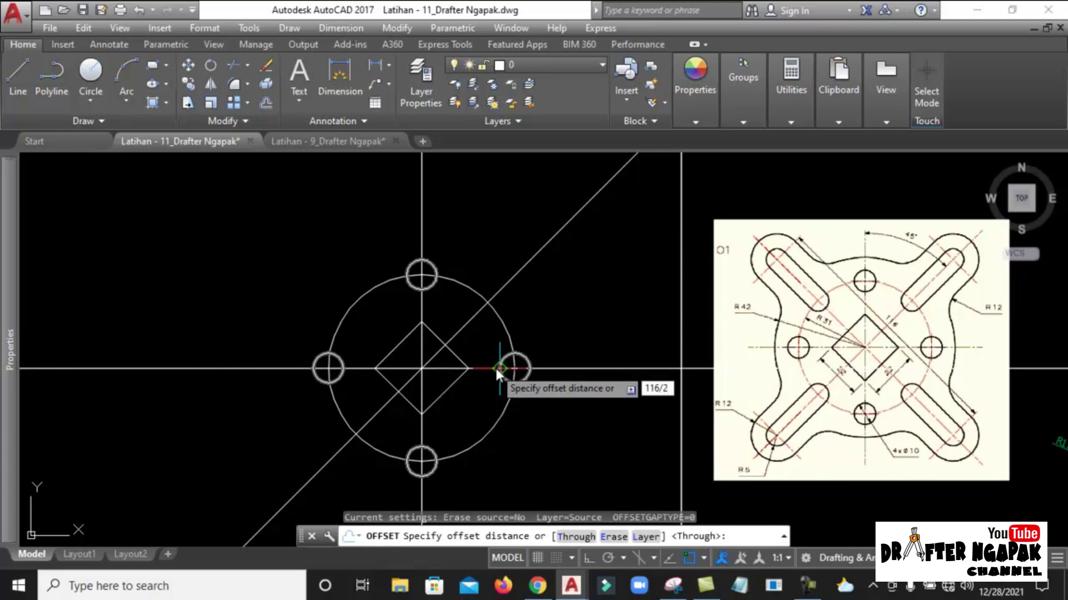
key("Return")
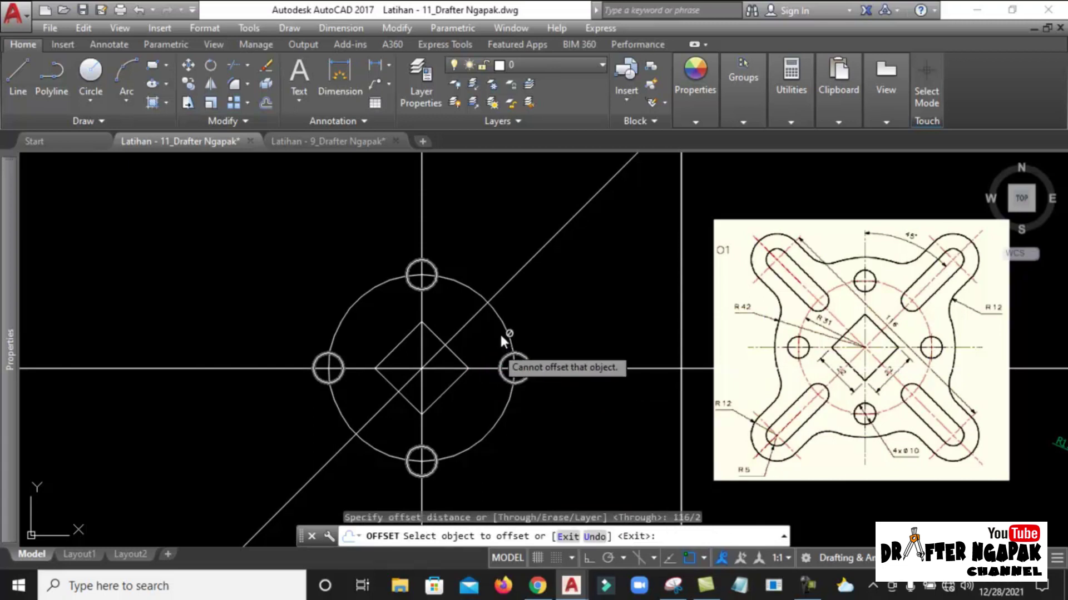
left_click(513, 278)
left_click(483, 225)
left_click(521, 269)
left_click(565, 301)
key("Return")
scroll(451, 299, "down", 3)
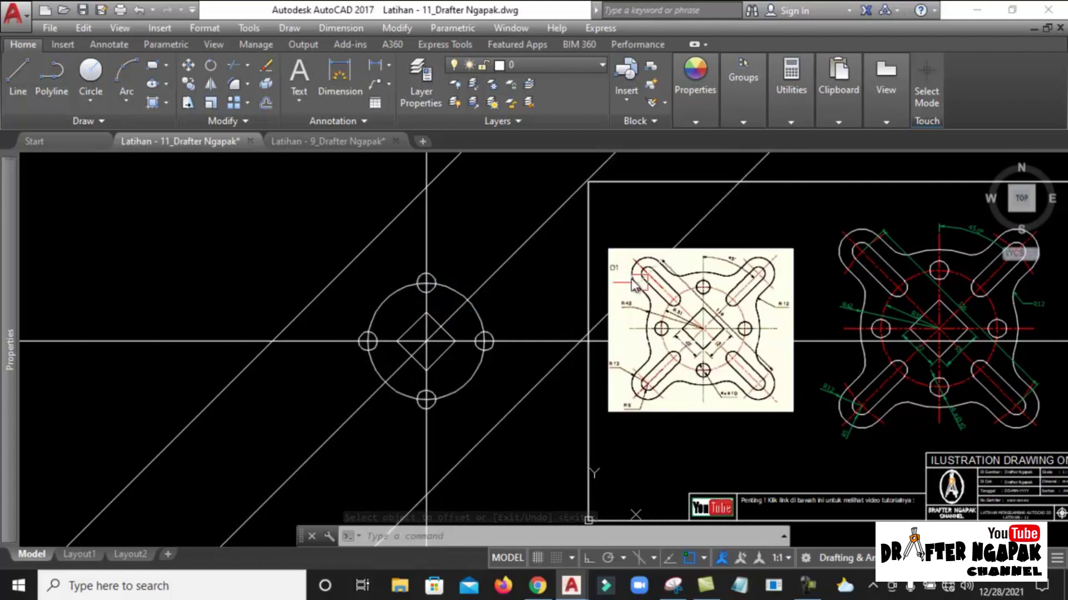
Draw a second diagonal construction line from the rotated square's center through the midpoint of its upper-left side.
scroll(413, 319, "up", 2)
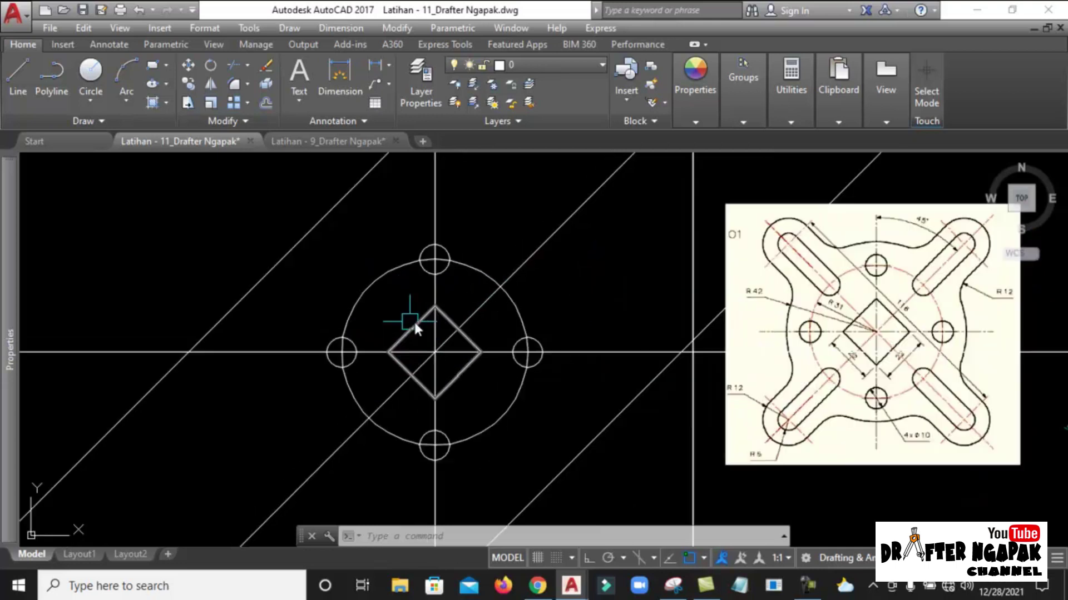
type("xl")
key("Return")
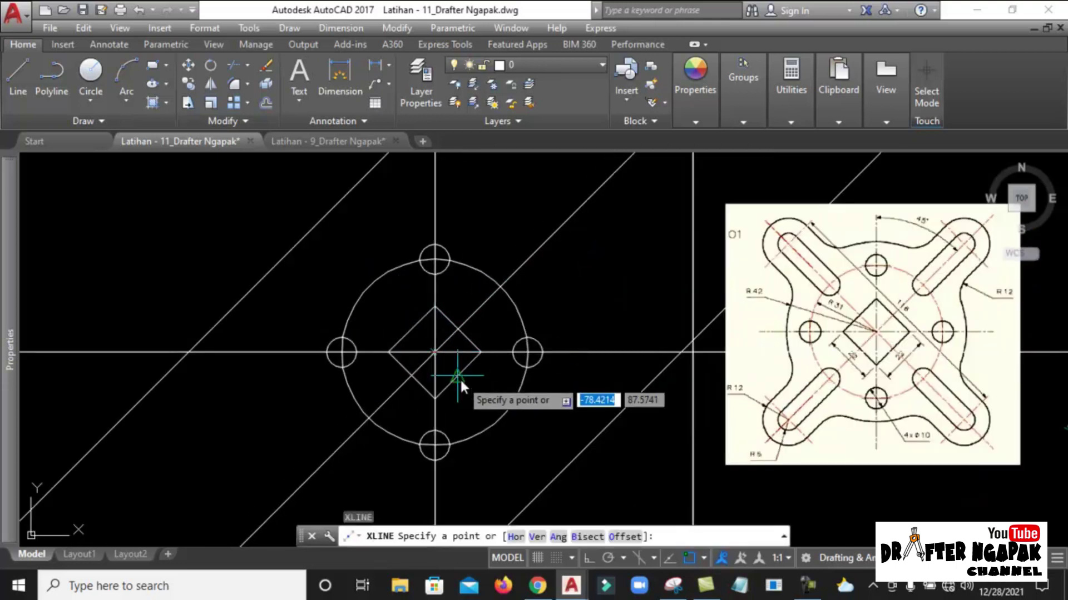
left_click(435, 351)
left_click(416, 339)
key("Escape")
scroll(428, 312, "down", 2)
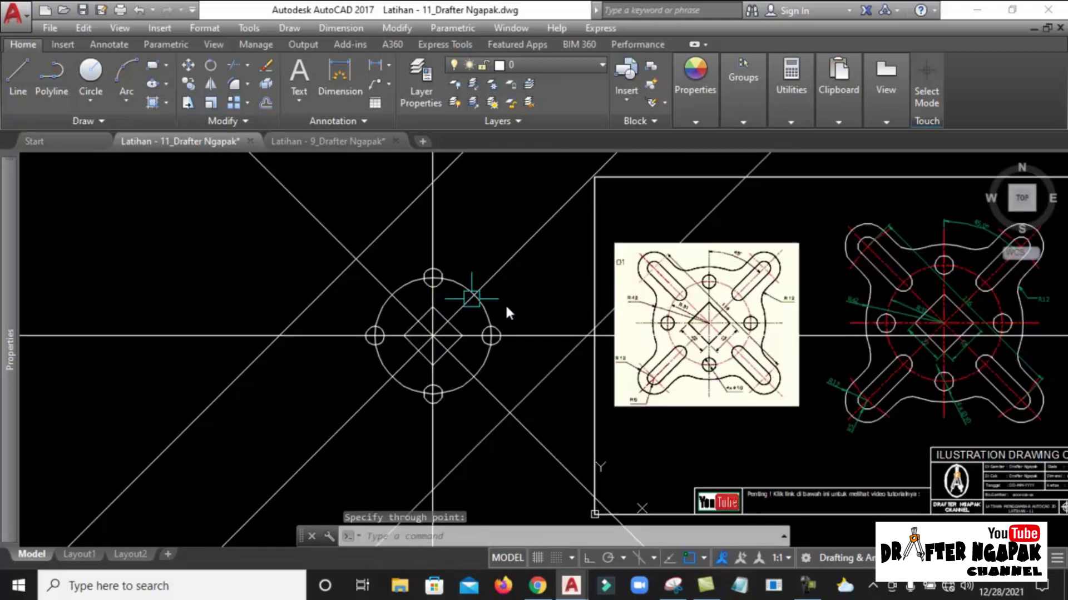
Draw a circle of radius 5 centered where the second diagonal crosses the upper-left offset construction line.
scroll(414, 300, "up", 4)
scroll(395, 278, "up", 2)
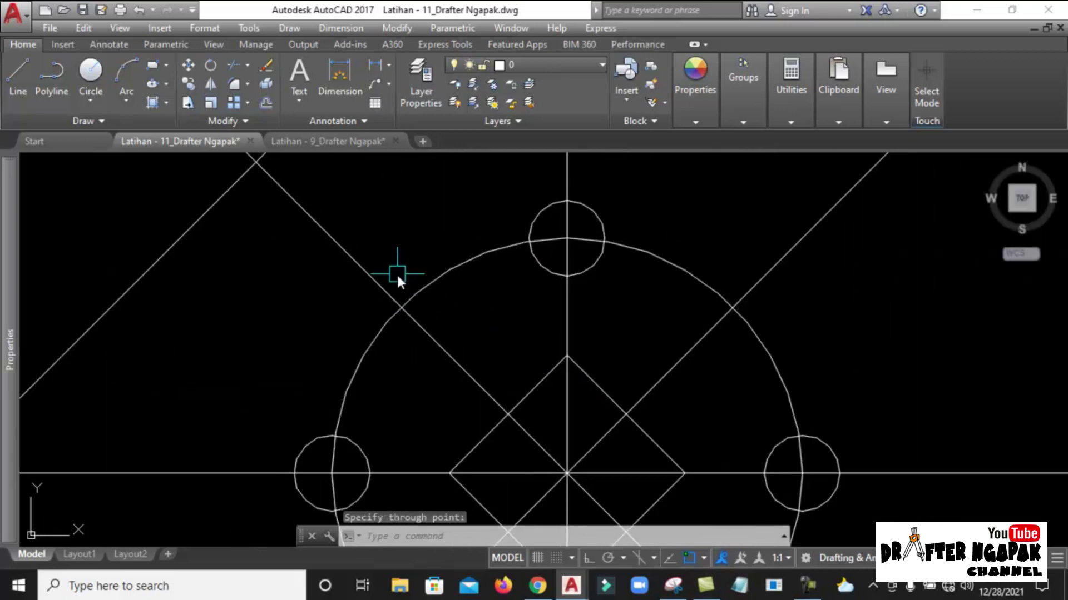
scroll(407, 294, "down", 3)
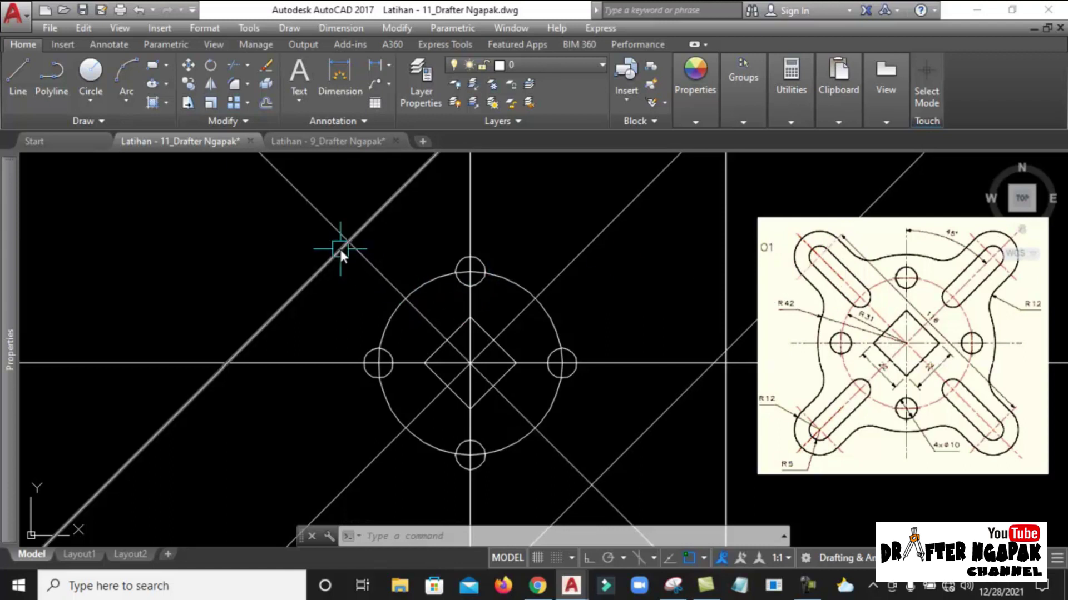
type("c")
key("Return")
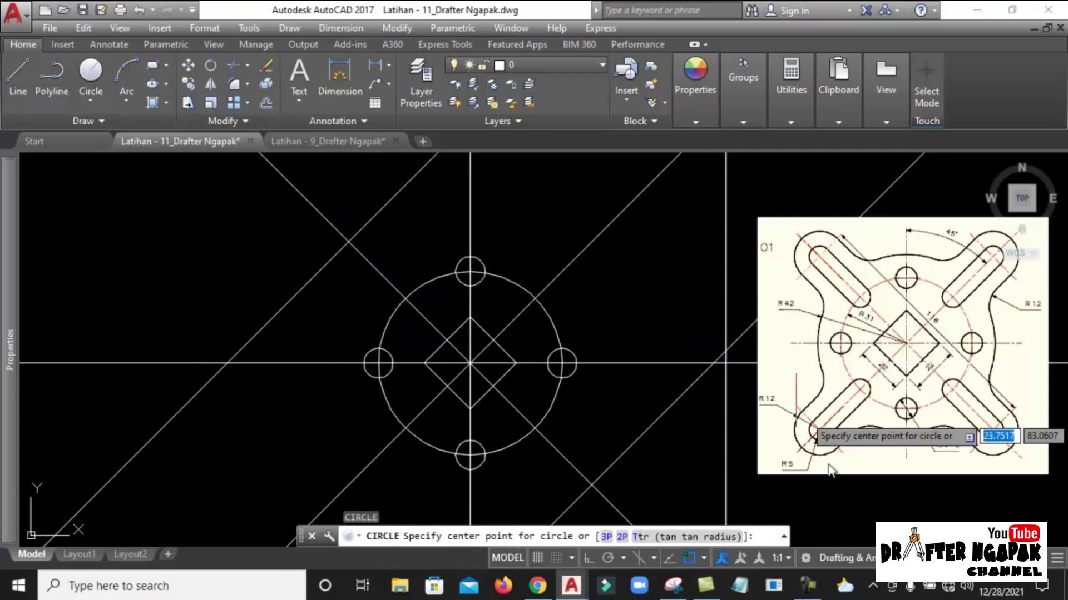
scroll(827, 485, "up", 8)
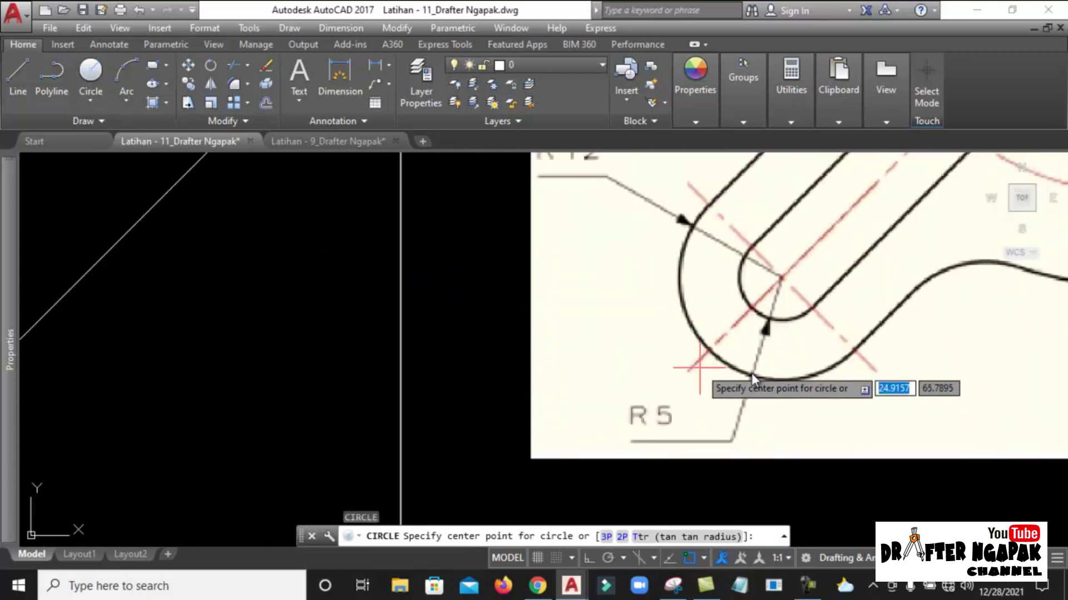
scroll(789, 339, "down", 8)
middle_click_drag(536, 285, 665, 372)
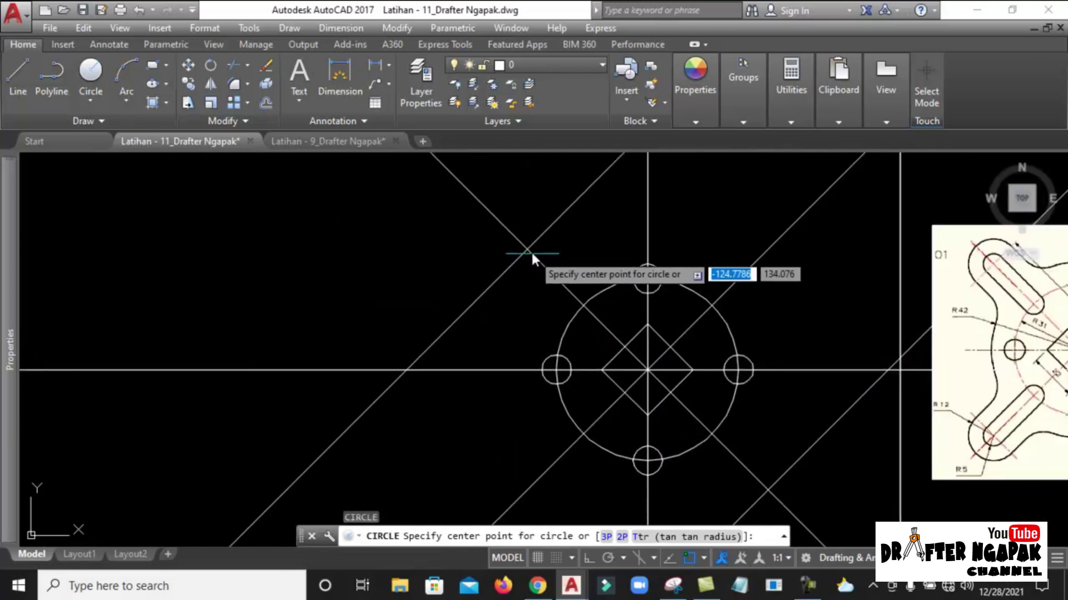
scroll(515, 250, "up", 4)
right_click(531, 215, "shift")
left_click(573, 319)
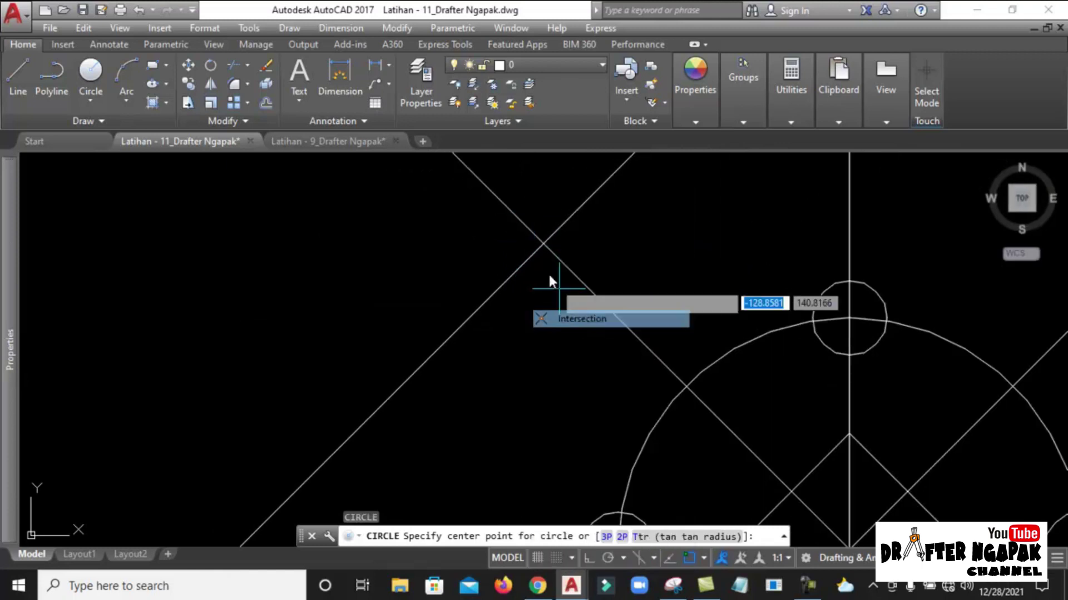
left_click(543, 244)
type("5")
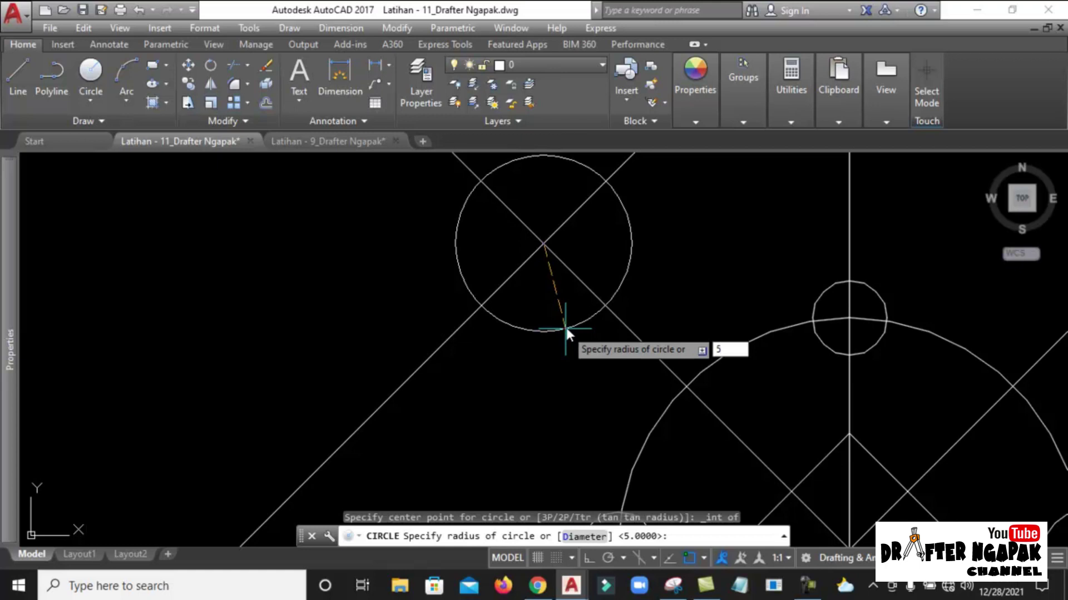
key("Return")
Draw a circle of radius 5 centered where the second diagonal crosses the upper-left part of the large hole-pattern circle.
scroll(565, 326, "down", 4)
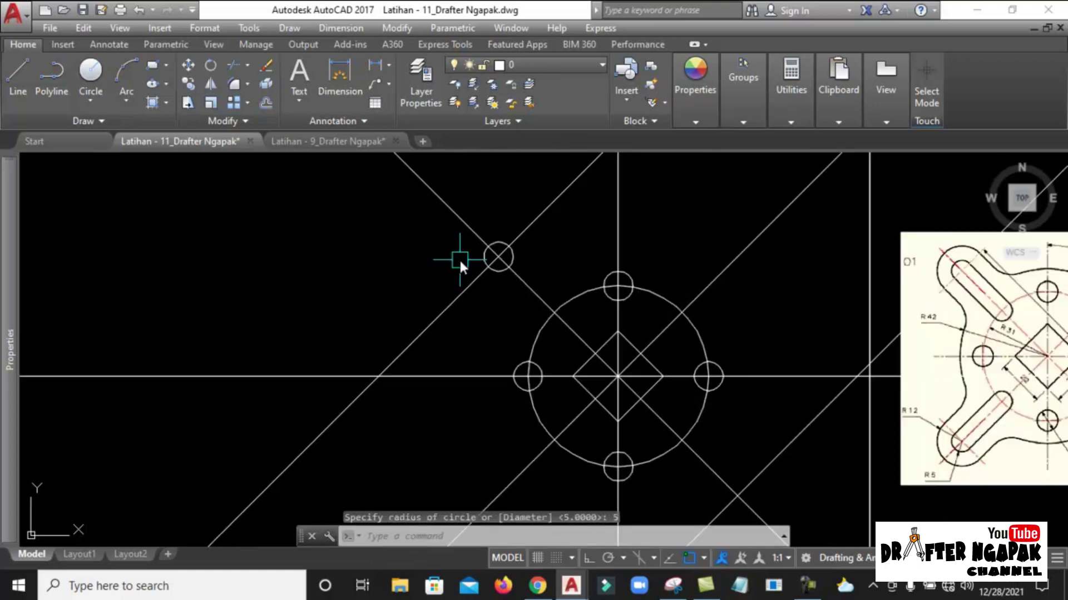
scroll(568, 310, "up", 3)
key("Return")
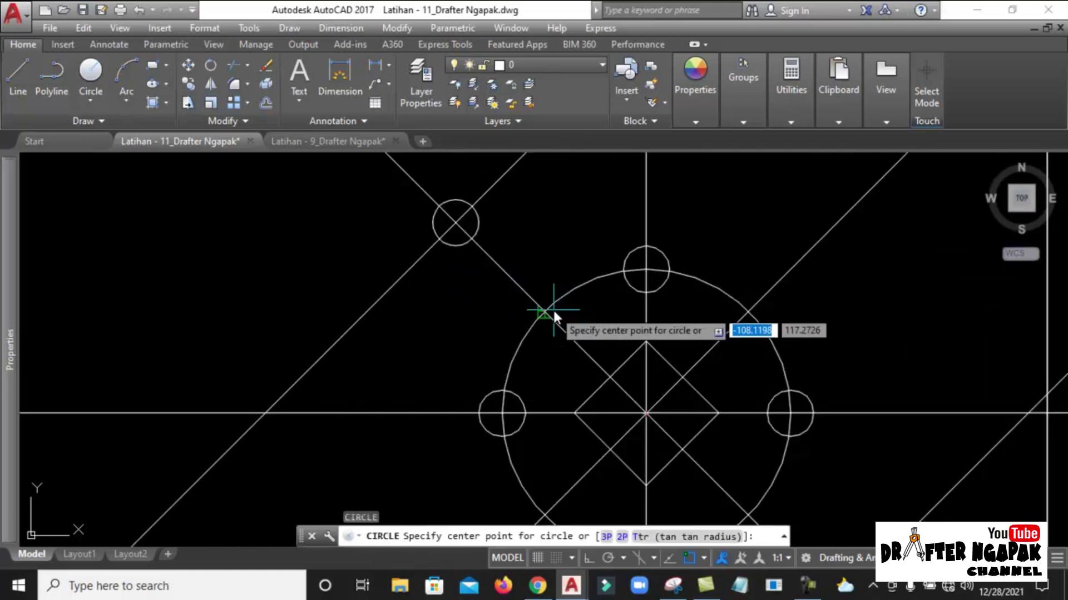
right_click(542, 236, "shift")
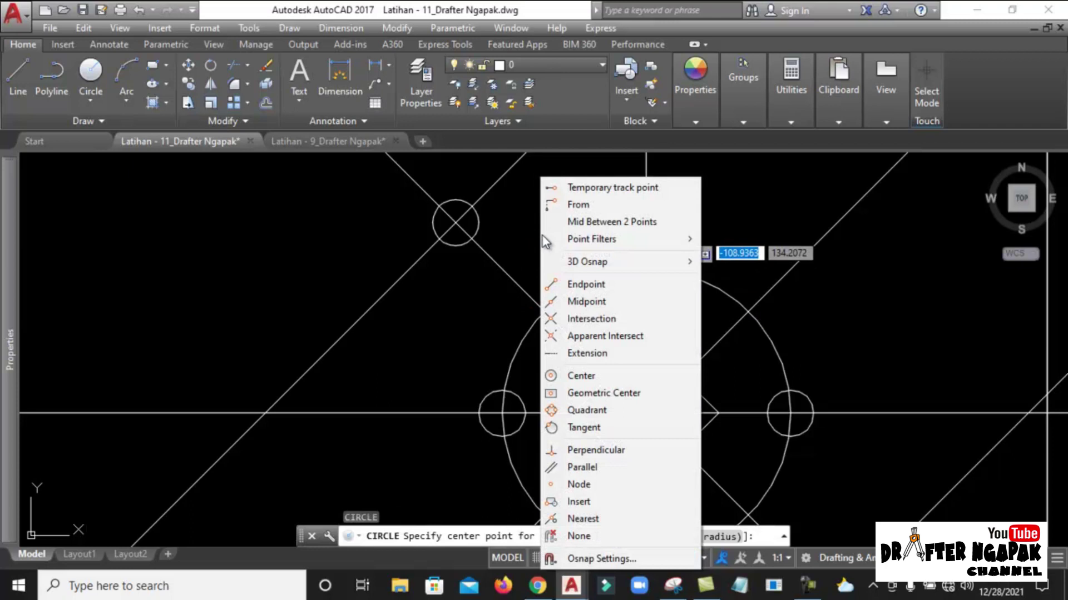
left_click(579, 319)
left_click(539, 312)
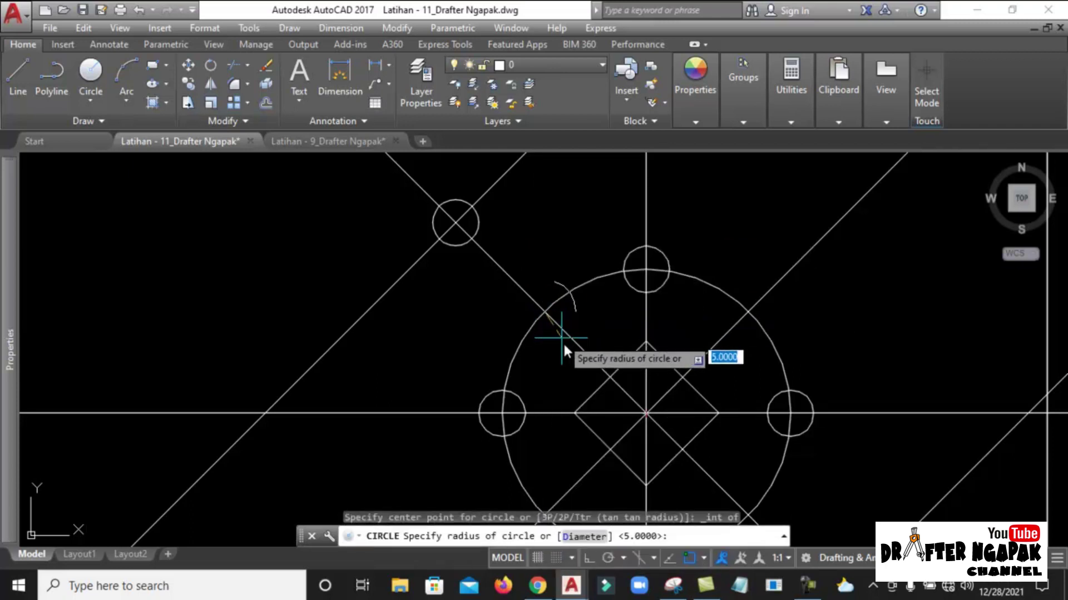
type("5")
key("Return")
scroll(578, 342, "down", 2)
scroll(553, 289, "up", 4)
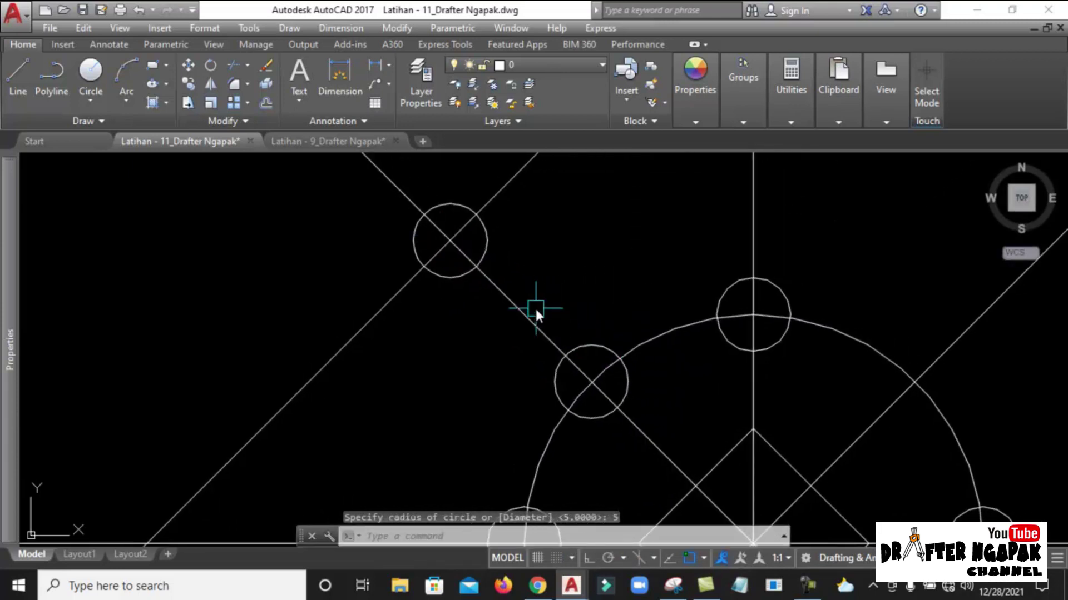
Offset the second diagonal construction line by 5 to both sides to form the slot's straight edges.
middle_click_drag(500, 307, 450, 309)
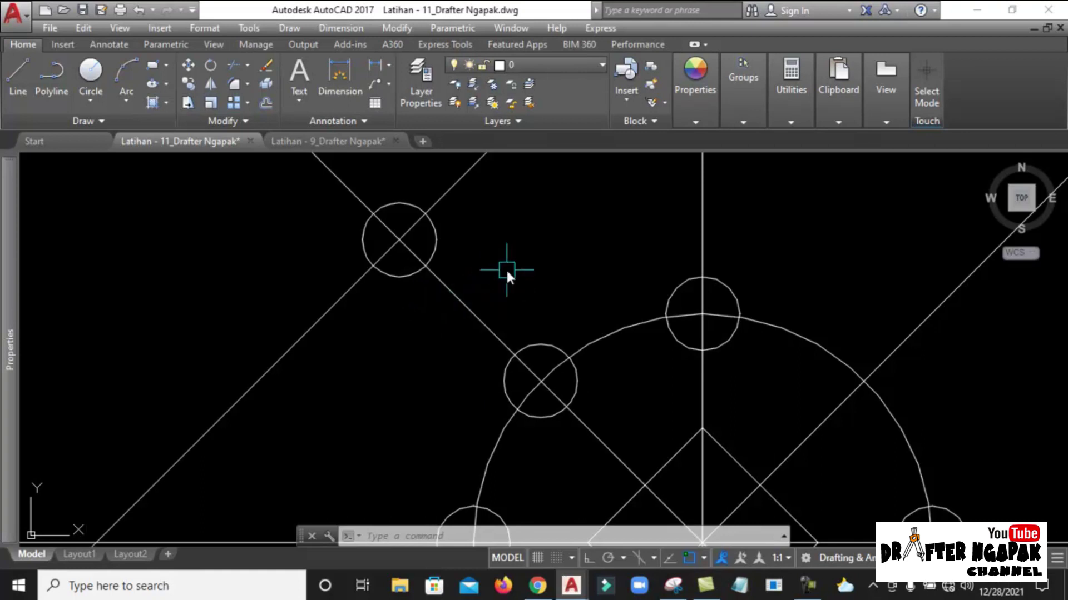
type("o")
key("Return")
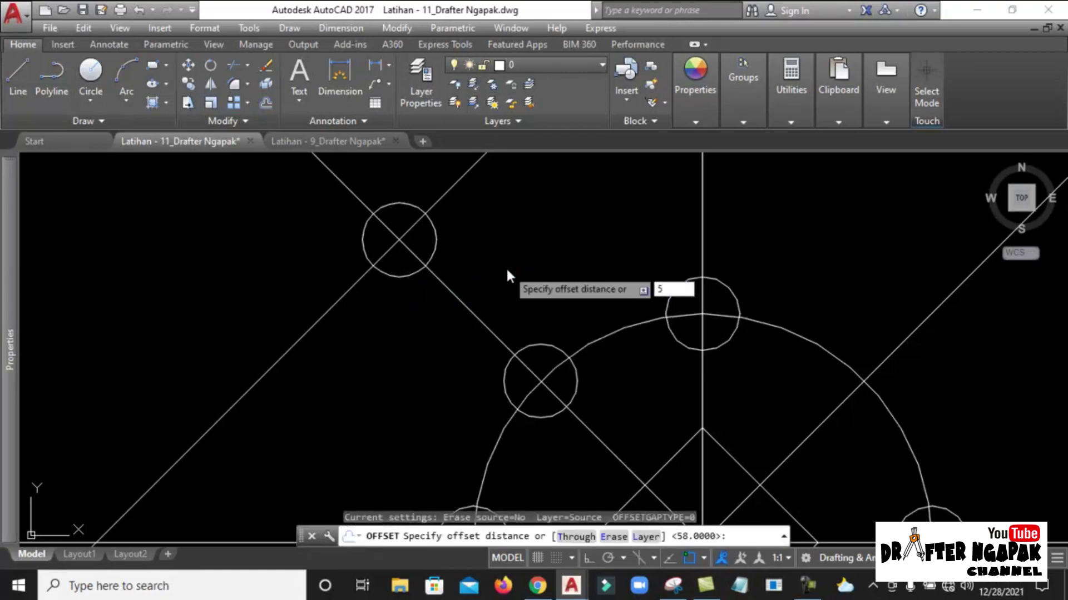
key("Return")
left_click(469, 309)
left_click(515, 271)
left_click(467, 303)
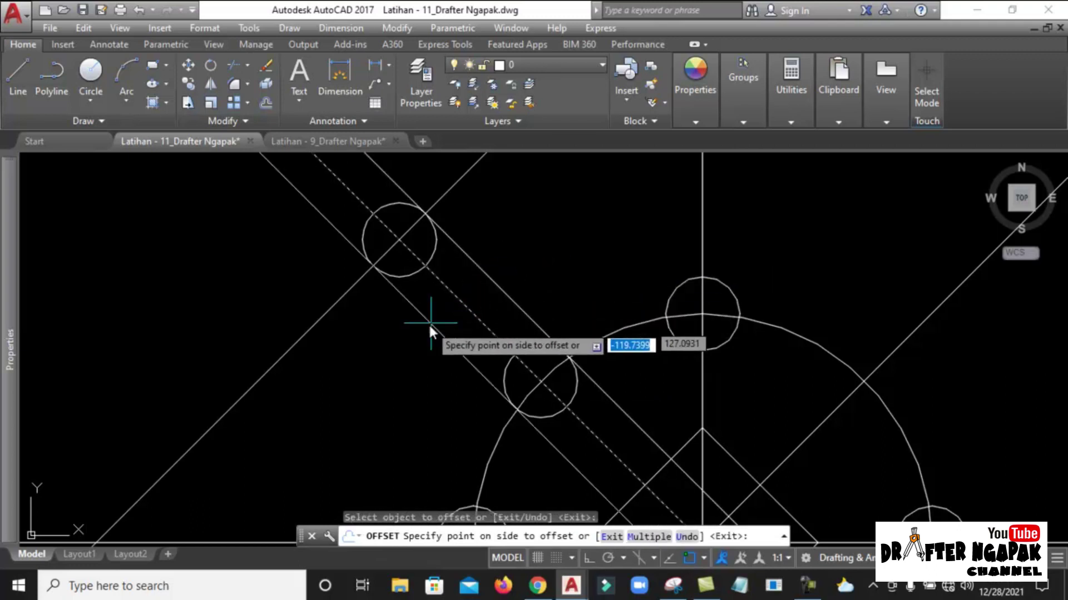
left_click(432, 331)
key("Return")
Trim the two slot edge lines beyond the outer end circle, using that circle as the cutting edge.
scroll(465, 282, "down", 5)
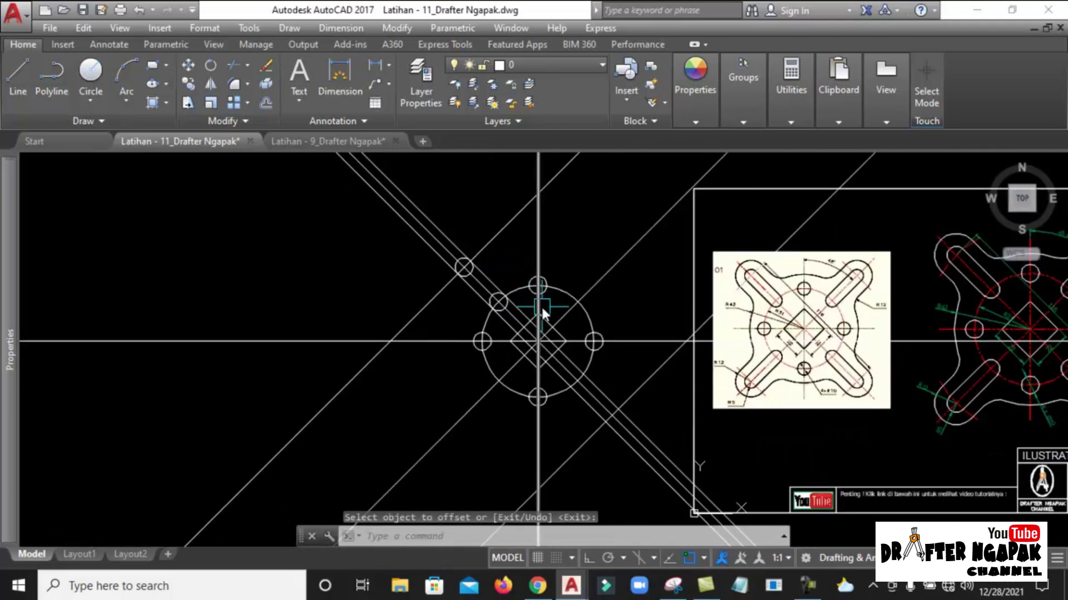
scroll(506, 278, "up", 4)
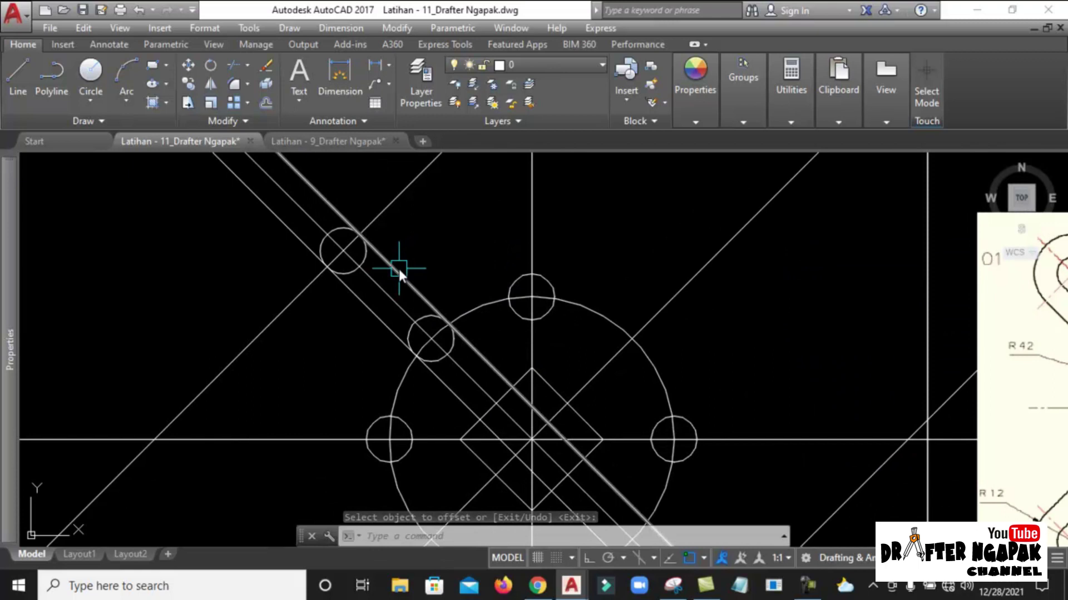
type("tr")
key("Return")
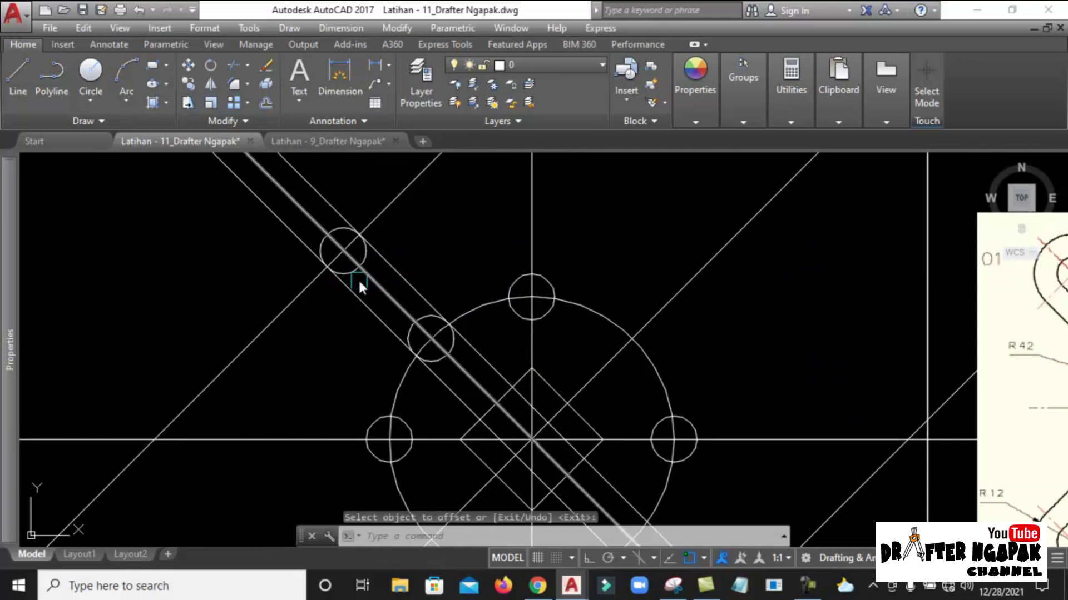
scroll(358, 278, "up", 4)
left_click(344, 215)
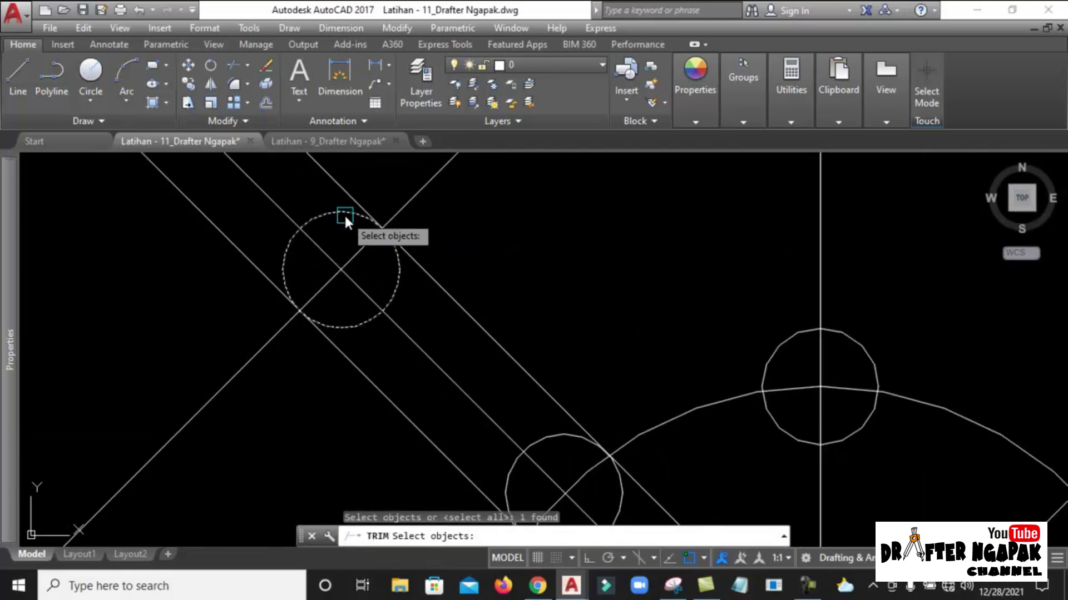
key("Return")
left_click(253, 259)
left_click(281, 283)
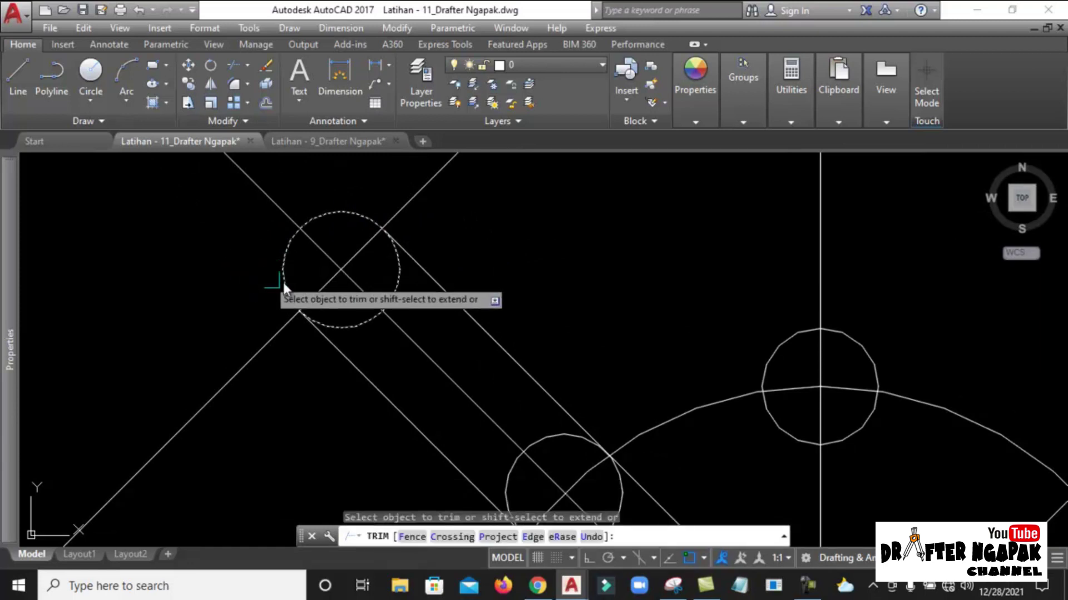
key("Return")
Trim away the inner half of the outer end circle, using the two slot edge lines as cutting edges.
key("Return")
left_click(413, 252)
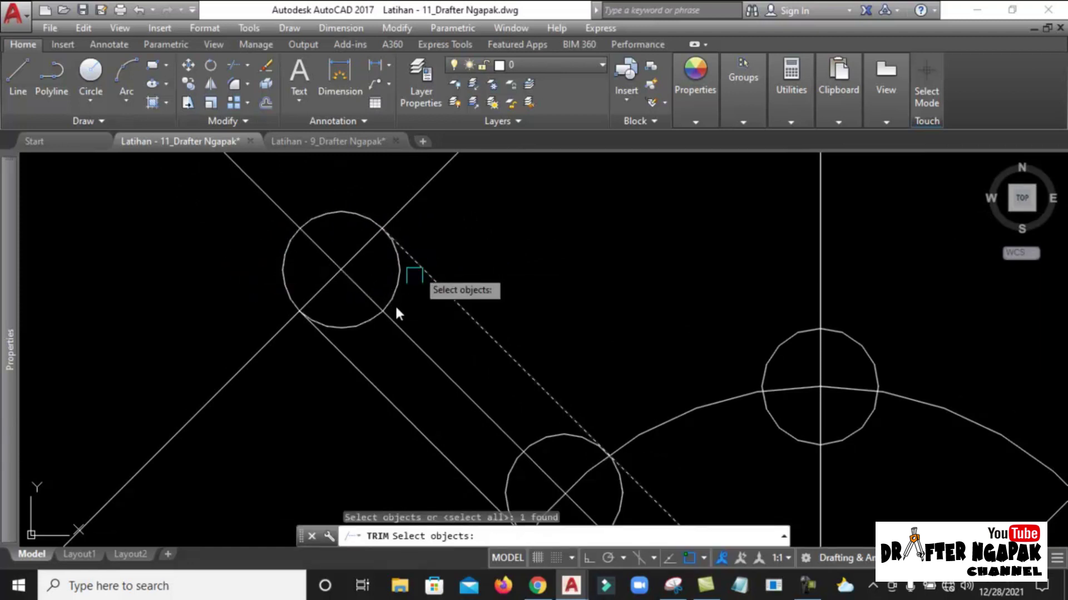
left_click(348, 362)
key("Return")
left_click(358, 318)
key("Return")
Trim the portions of both slot edge lines inside the large hole-pattern circle, using that circle as the cutting edge.
scroll(422, 345, "down", 3)
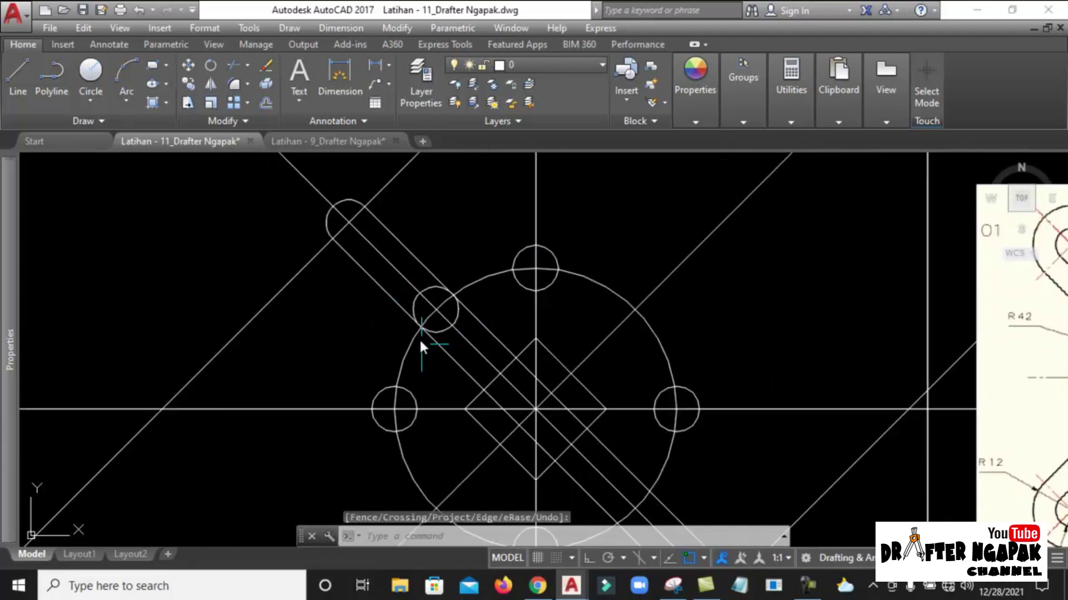
scroll(439, 295, "up", 2)
key("Return")
left_click(434, 288)
key("Return")
left_click(554, 278)
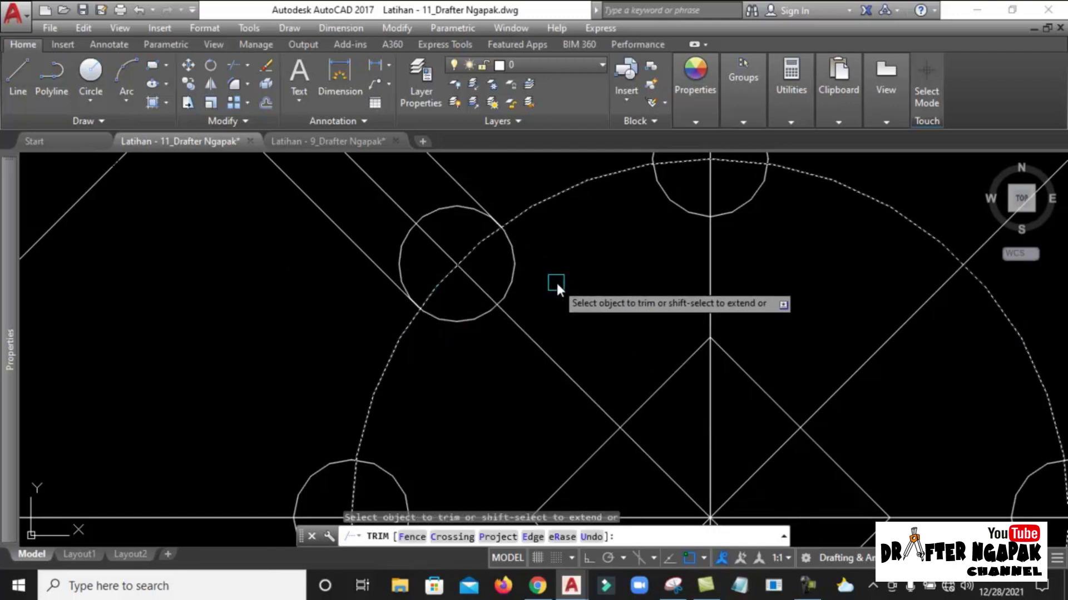
key("Return")
Trim away the half of the inner end circle lying between the two slot edge lines.
scroll(551, 295, "down", 4)
scroll(542, 311, "up", 1)
key("Return")
left_click(528, 302)
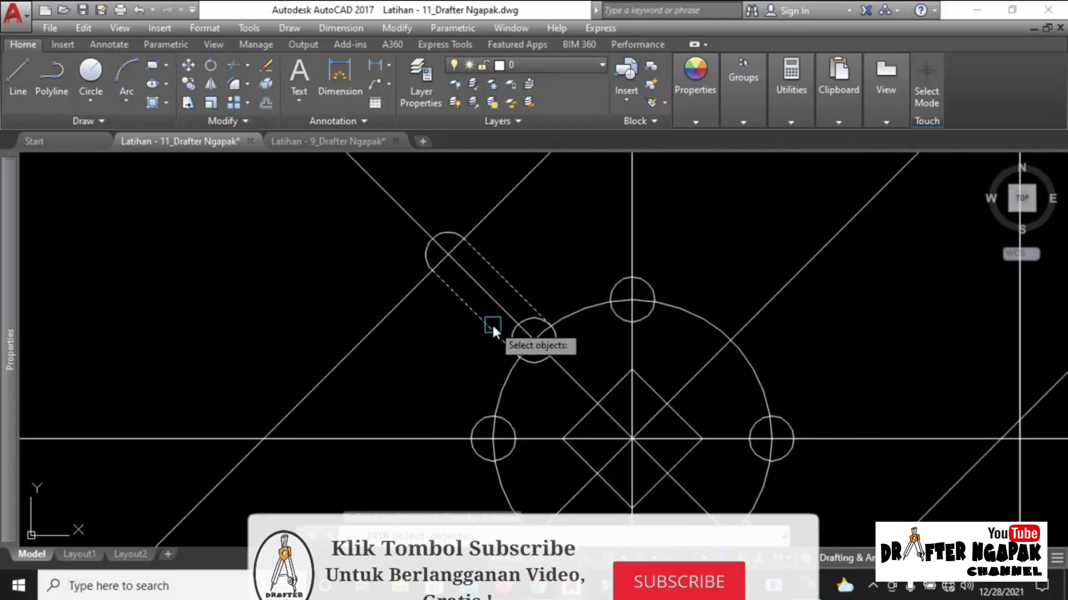
scroll(492, 323, "up", 2)
key("Return")
left_click(518, 319)
key("Return")
Delete the two leftover offset lines running to the lower right of the large circle.
scroll(481, 314, "down", 4)
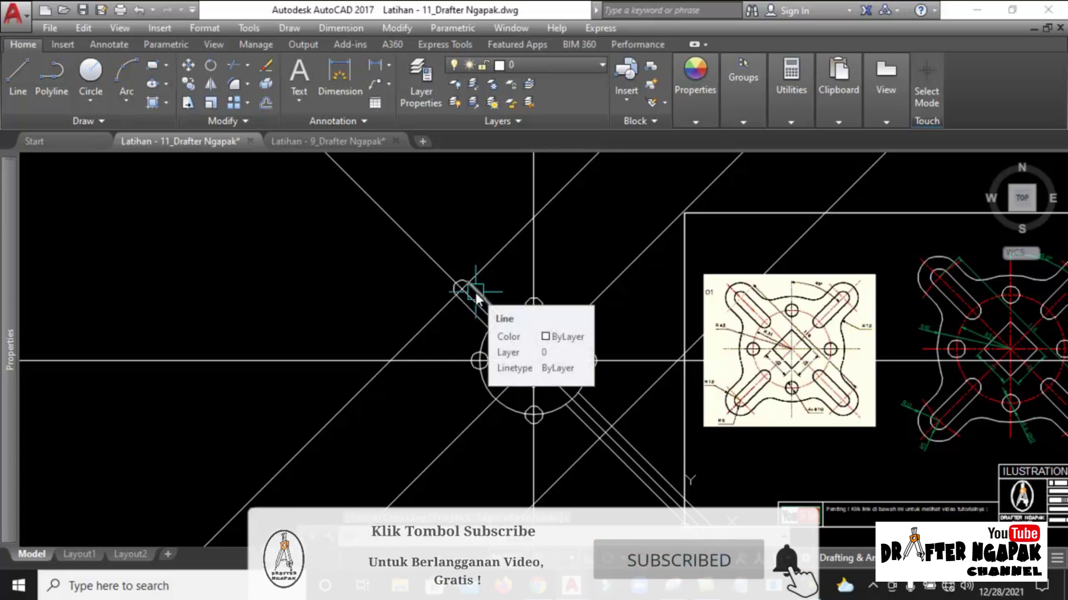
scroll(506, 326, "down", 4)
scroll(582, 373, "up", 5)
left_click(553, 368)
left_click(580, 358)
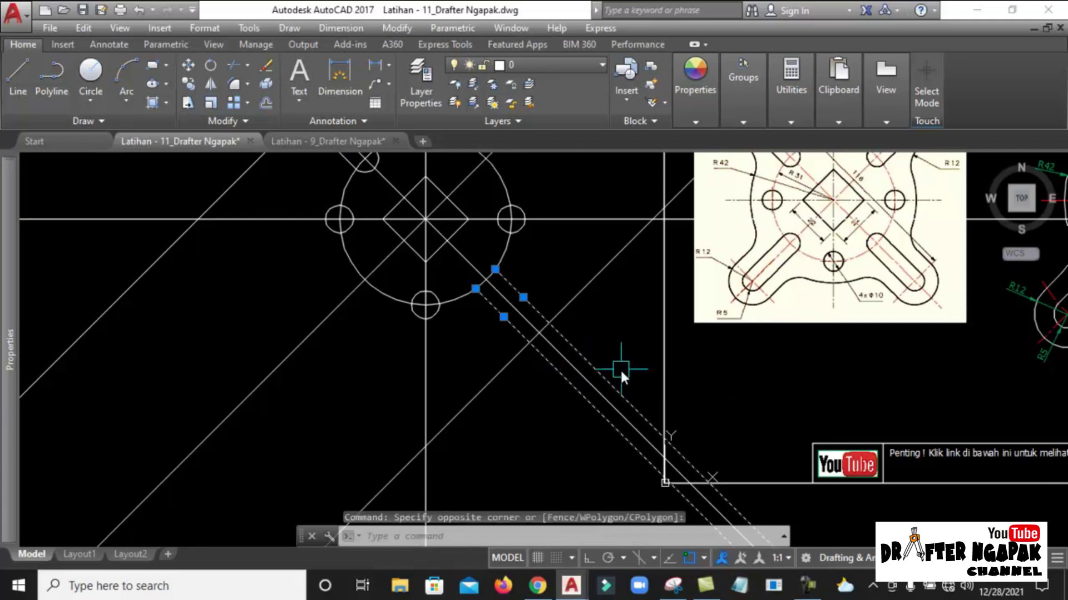
scroll(617, 373, "down", 2)
key("Delete")
scroll(436, 246, "up", 6)
scroll(436, 206, "down", 6)
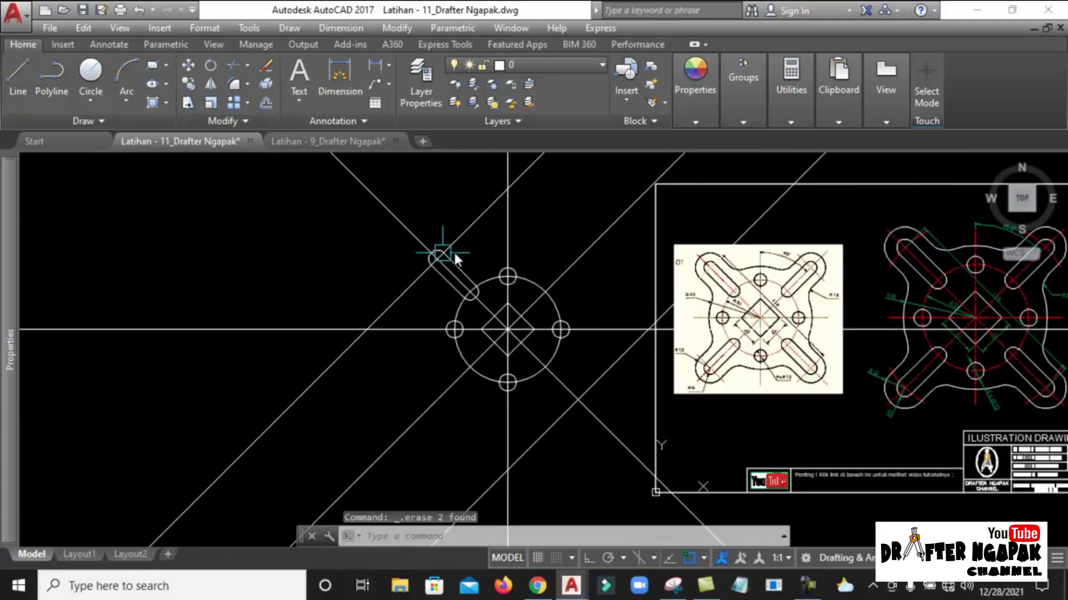
scroll(501, 280, "up", 3)
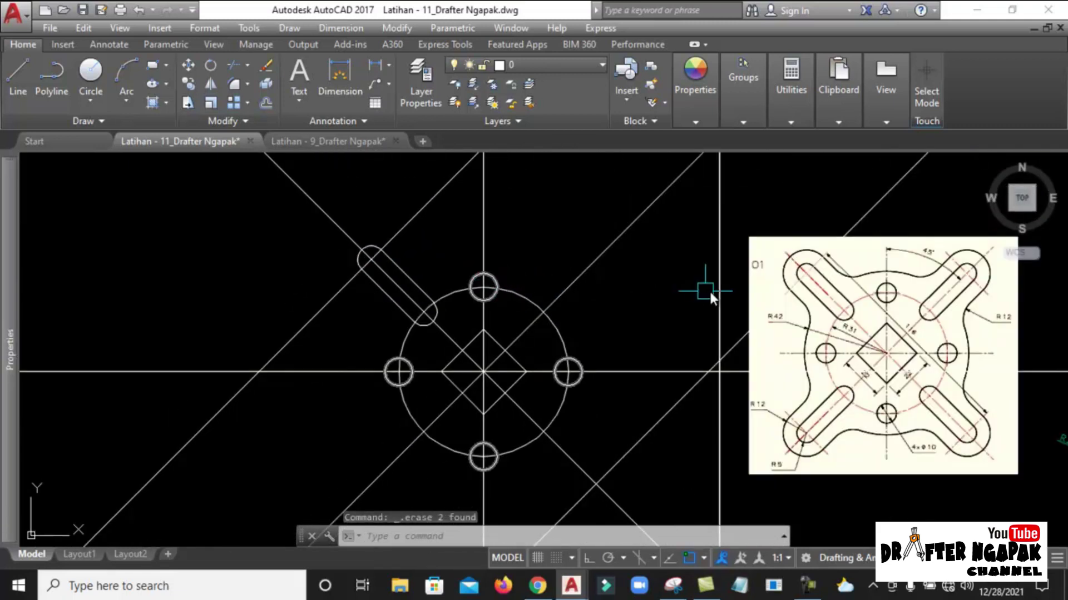
scroll(806, 439, "up", 5)
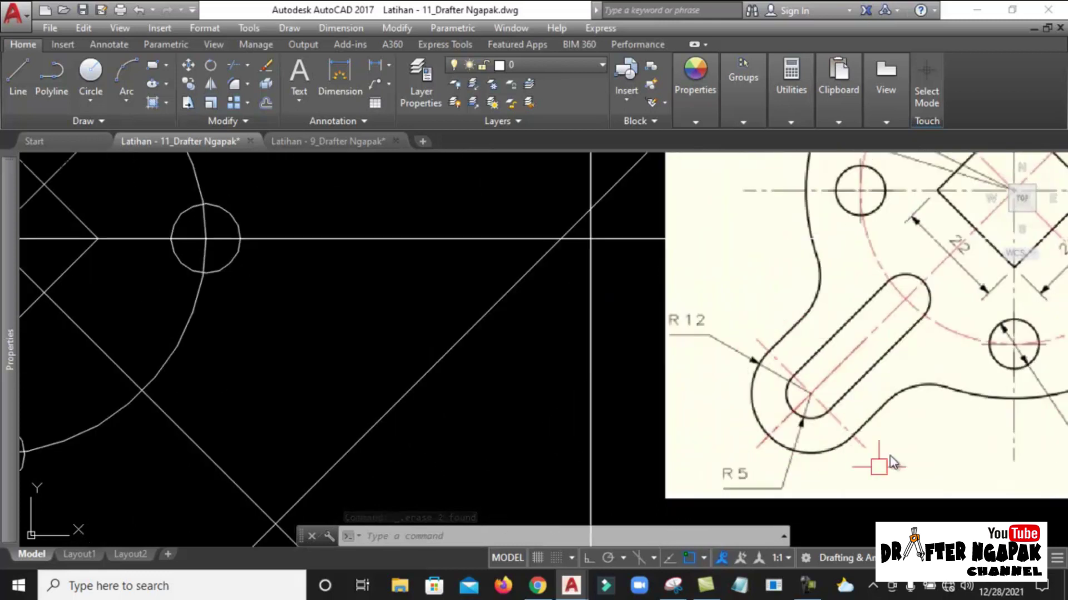
scroll(718, 353, "up", 2)
scroll(835, 344, "down", 6)
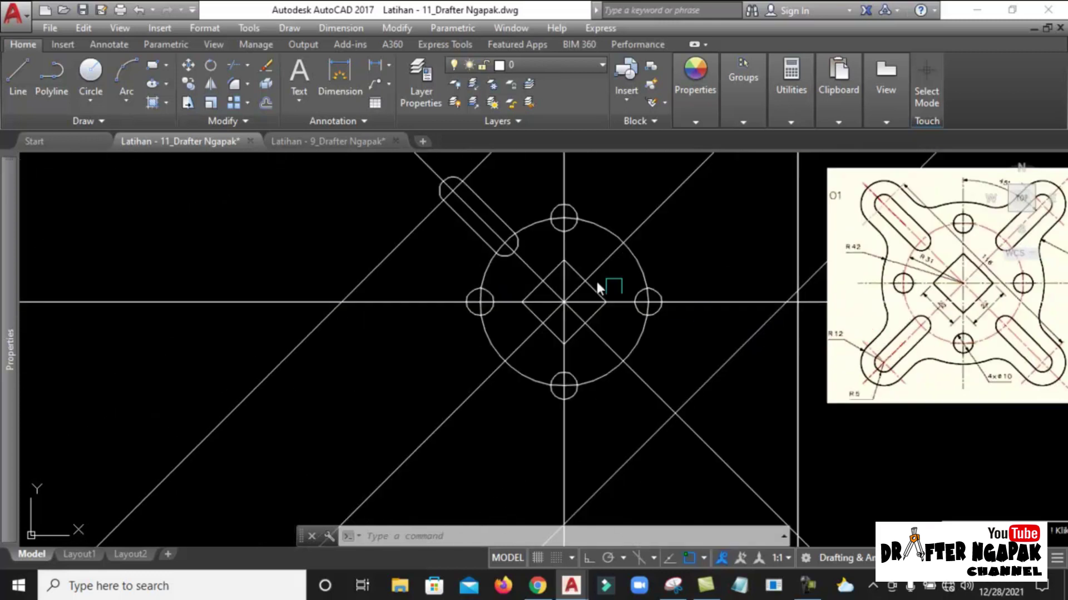
scroll(611, 373, "up", 2)
scroll(500, 286, "up", 3)
type("c")
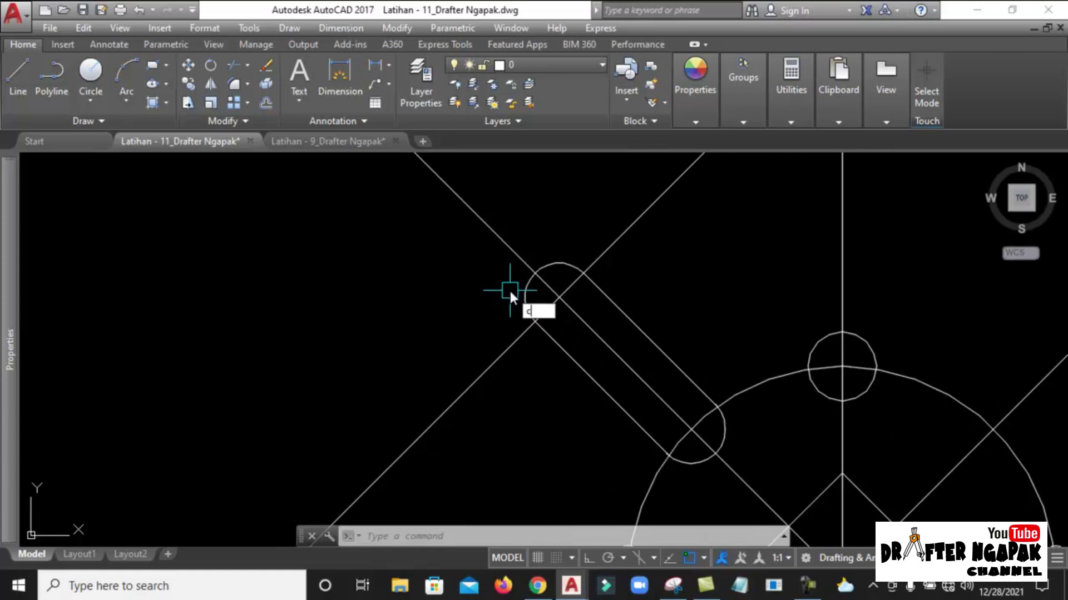
key("Return")
right_click(599, 264, "shift")
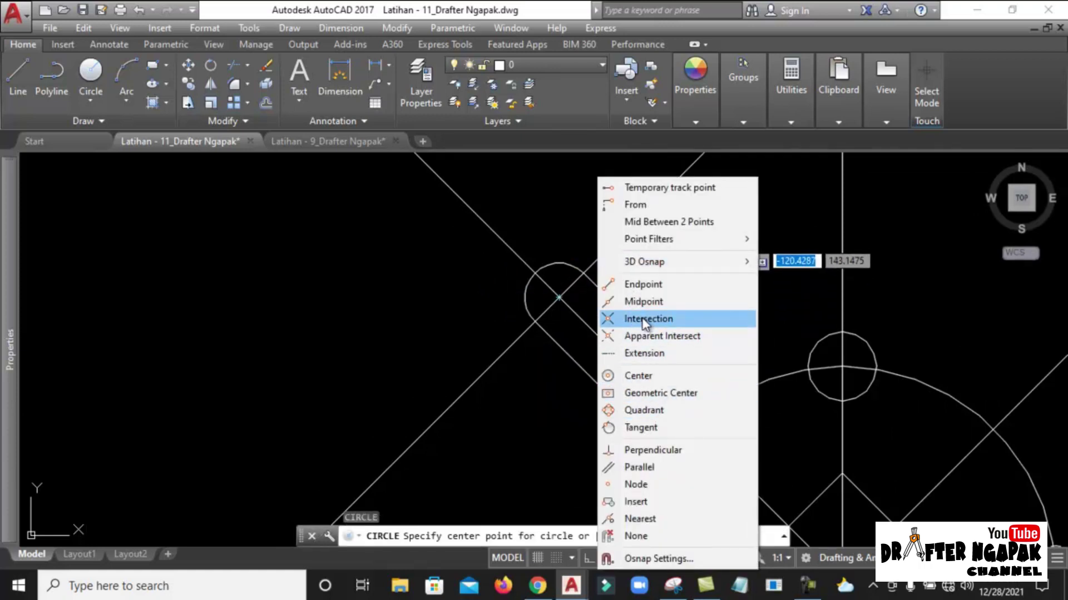
left_click(623, 321)
scroll(557, 286, "up", 4)
key("Escape")
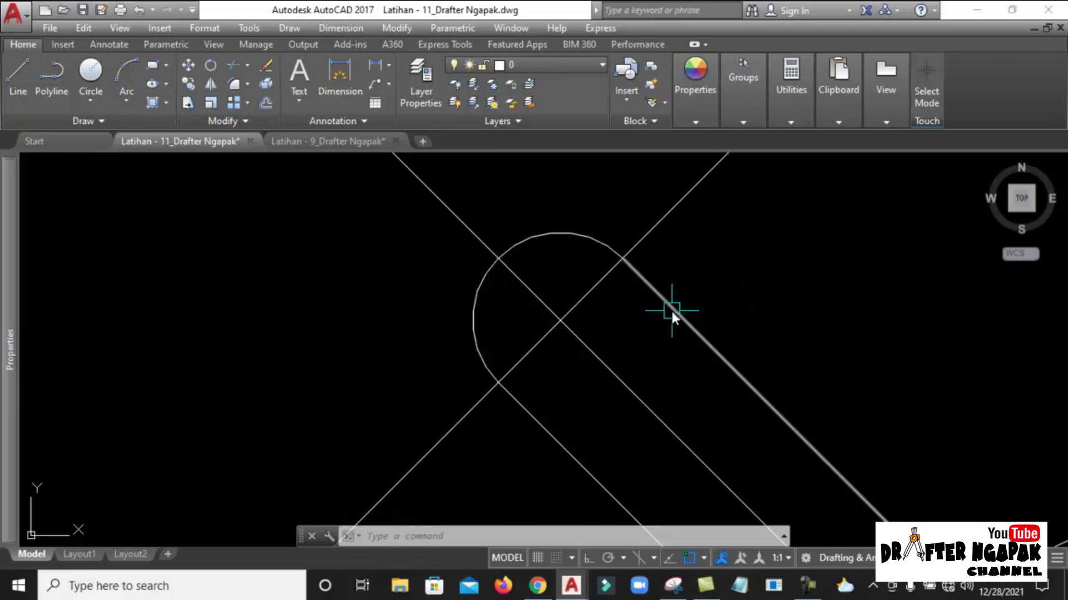
Draw a circle of radius 12 centred on the outer end arc of the upper-left slot.
type("c")
key("Return")
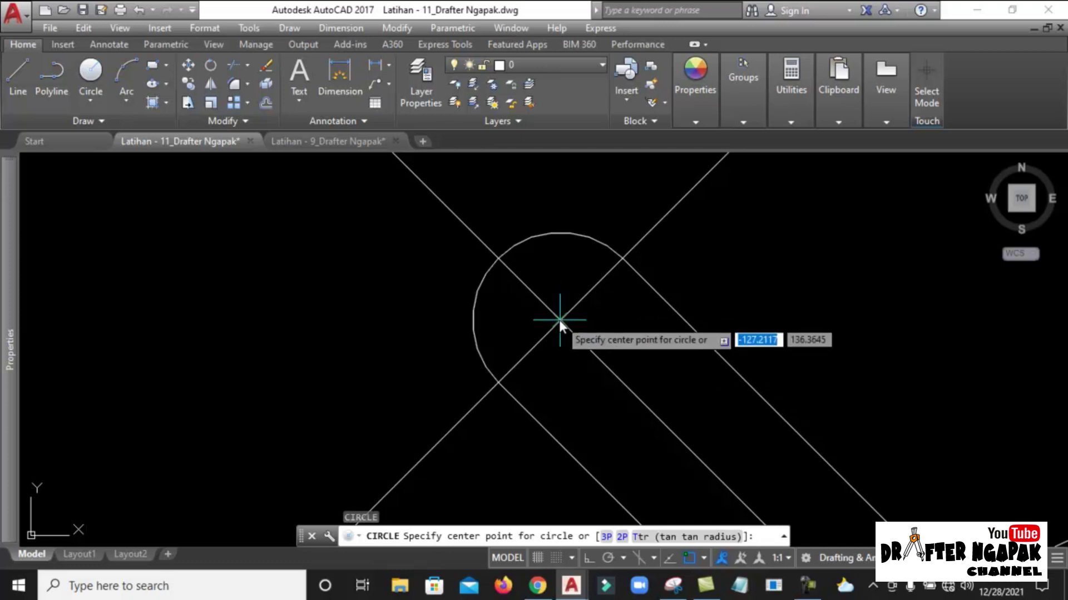
right_click(572, 287, "shift")
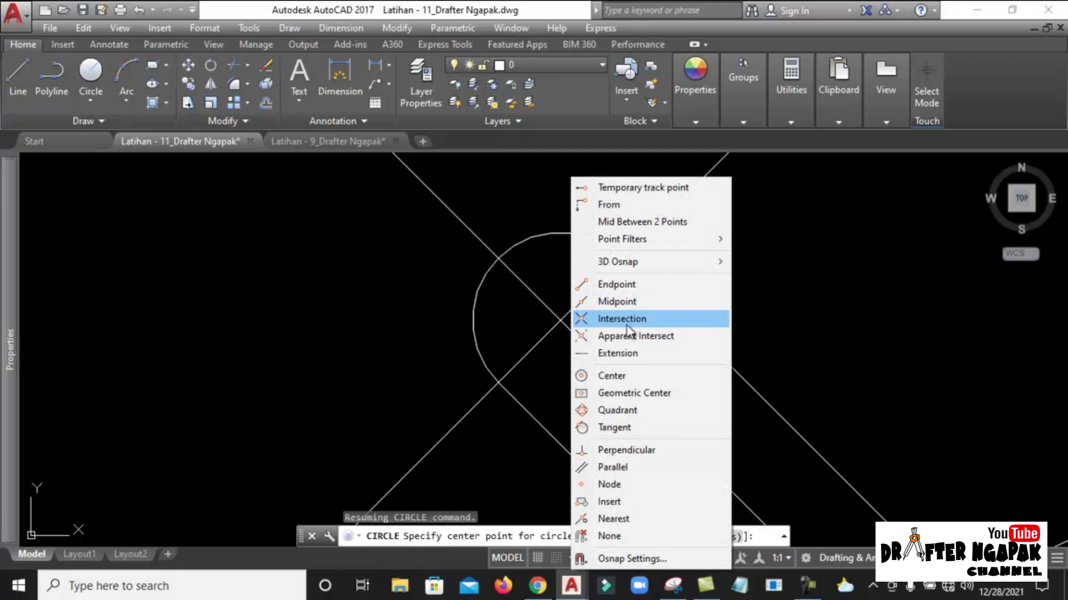
left_click(618, 376)
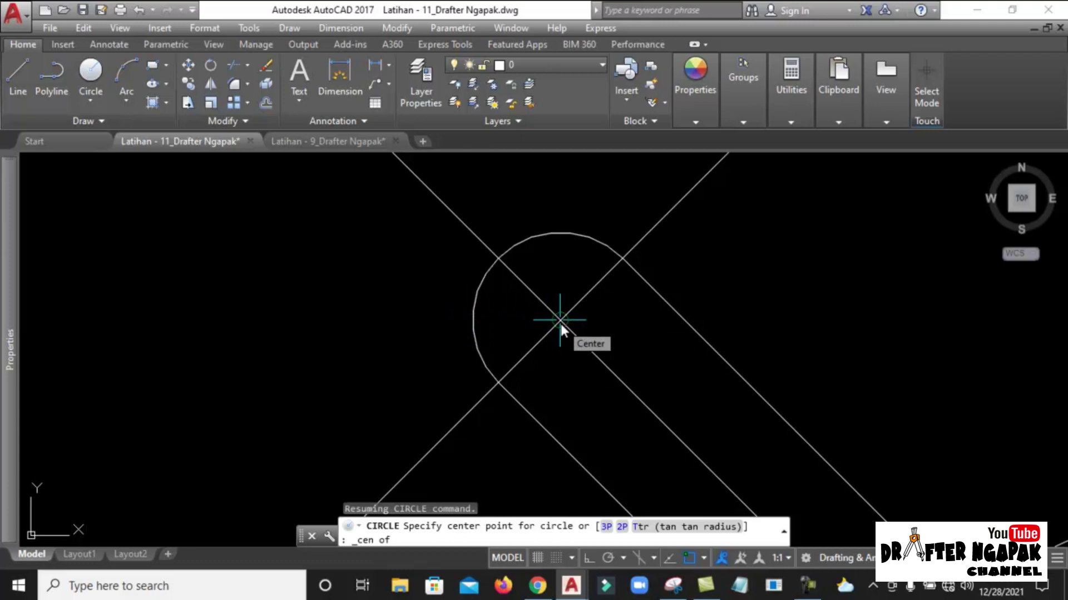
left_click(560, 324)
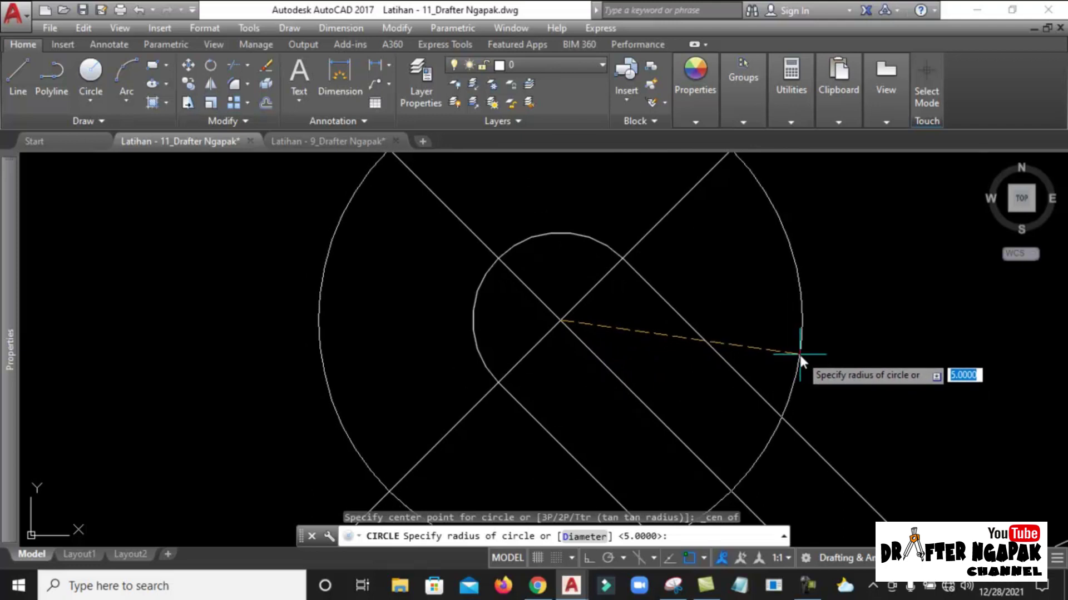
type("12")
key("Return")
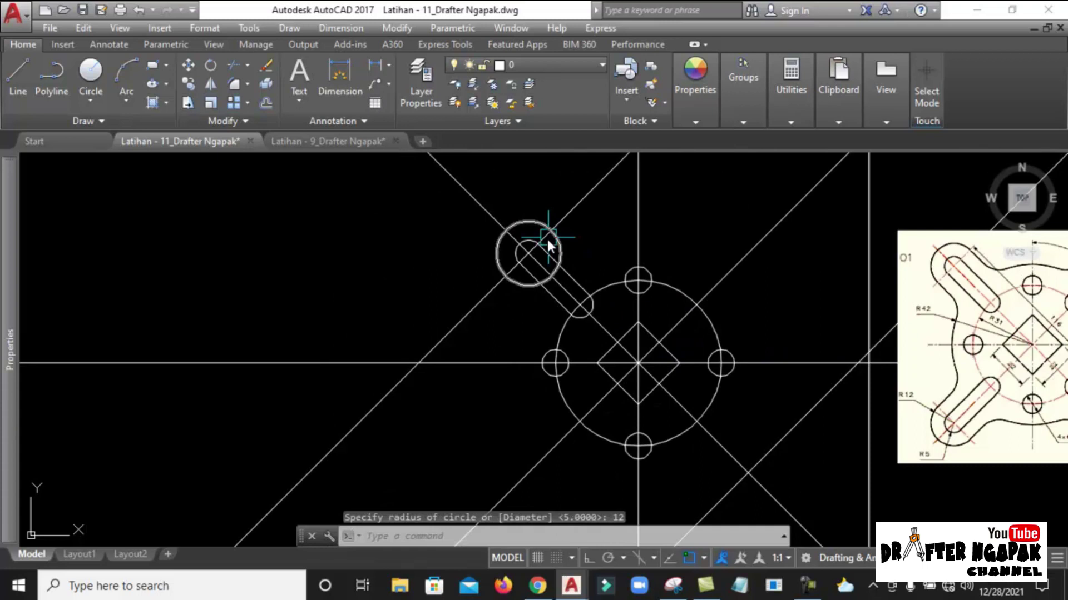
Try to offset the upper-left arm's diagonal centre line by 6 towards the upper right.
scroll(496, 249, "down", 3)
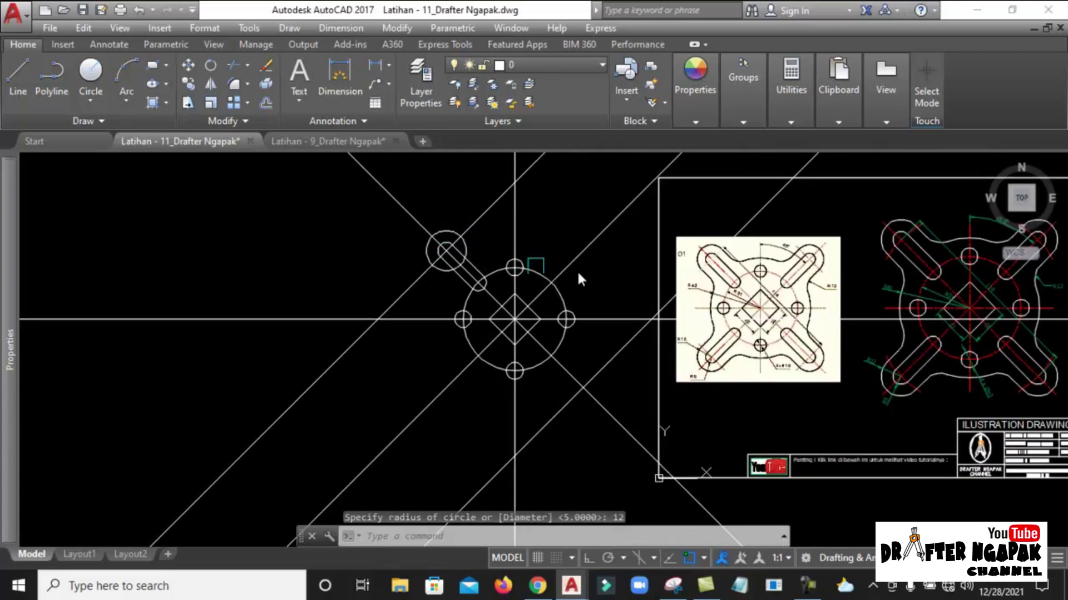
scroll(720, 280, "up", 6)
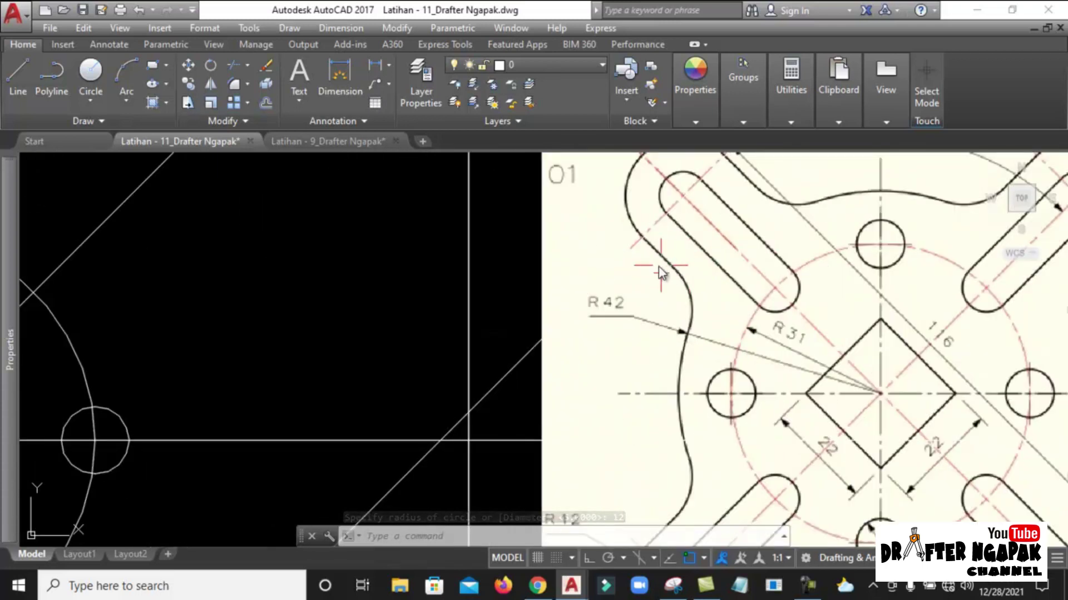
scroll(715, 203, "down", 6)
scroll(402, 232, "up", 4)
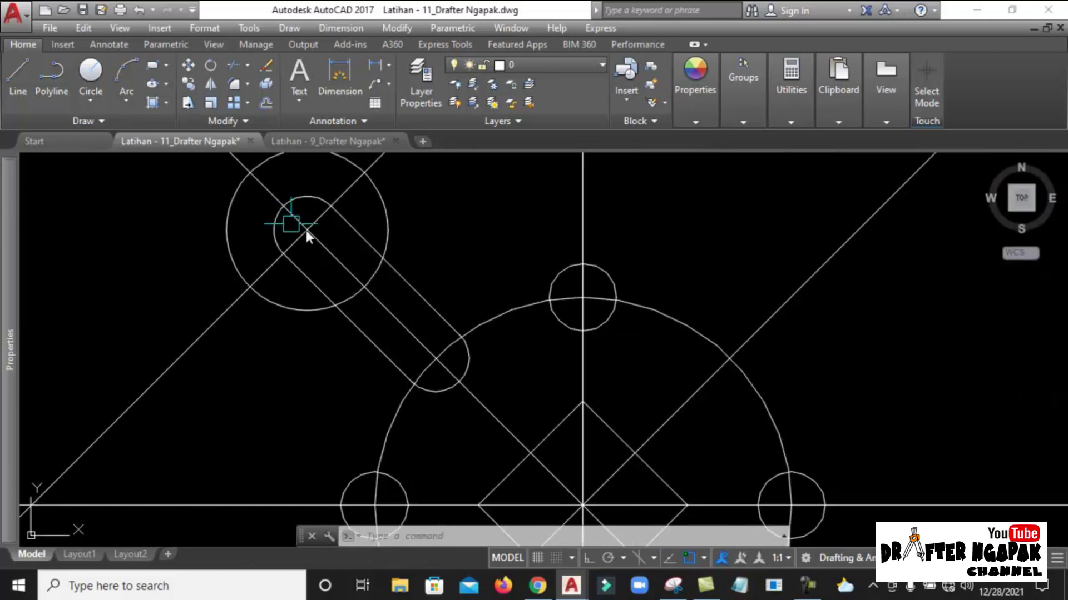
middle_click_drag(306, 230, 410, 236)
type("o")
key("Return")
type("6")
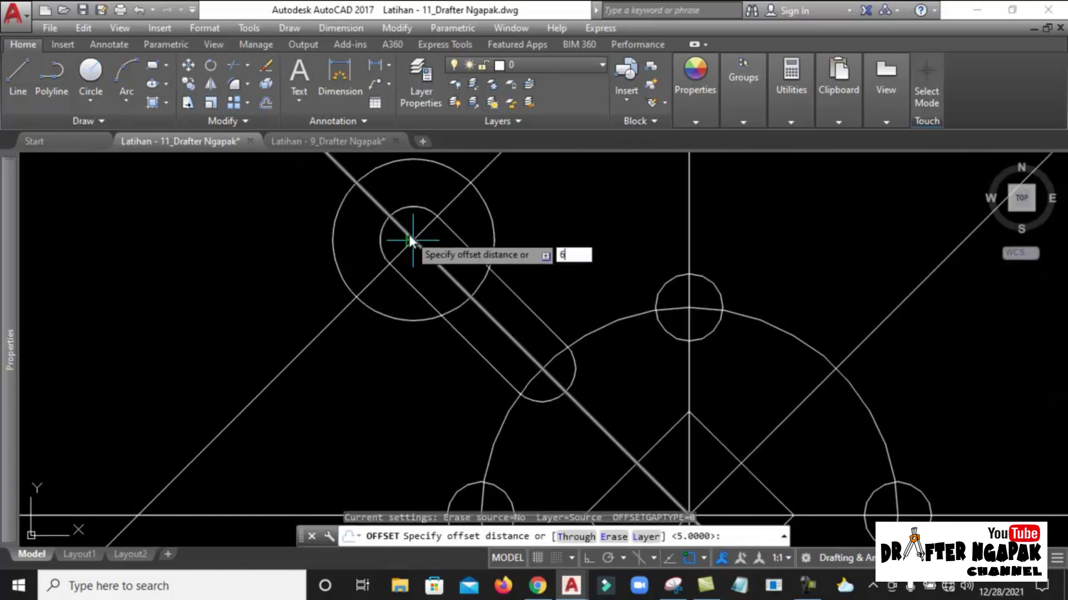
key("Return")
left_click(491, 322)
left_click(542, 298)
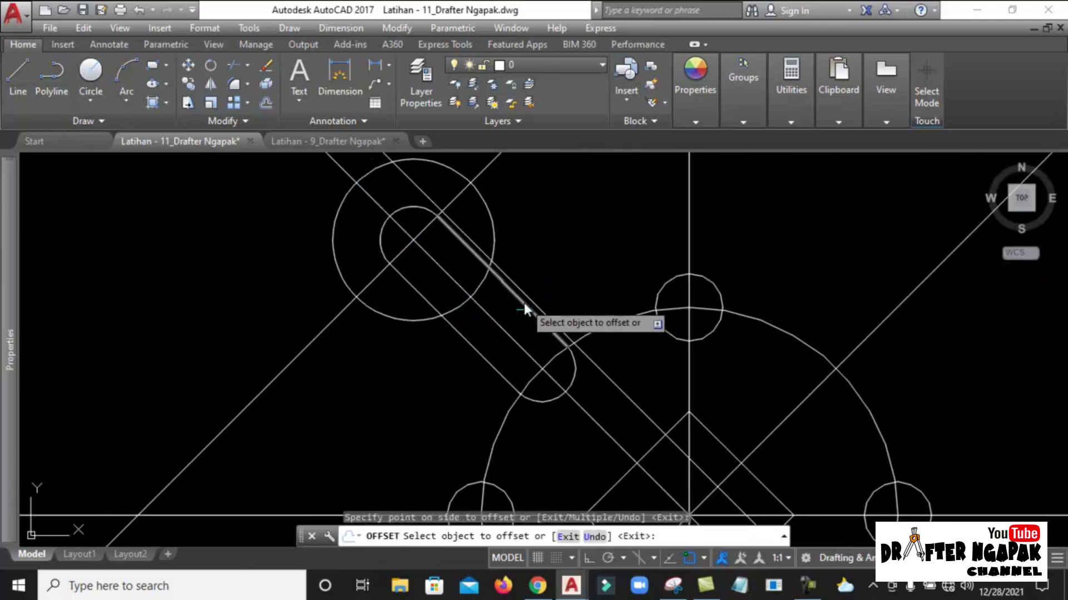
key("Return")
Offset the upper-left arm's diagonal centre line by 12 to both sides to form the arm's outer edges.
scroll(419, 279, "down", 2)
scroll(779, 434, "up", 6)
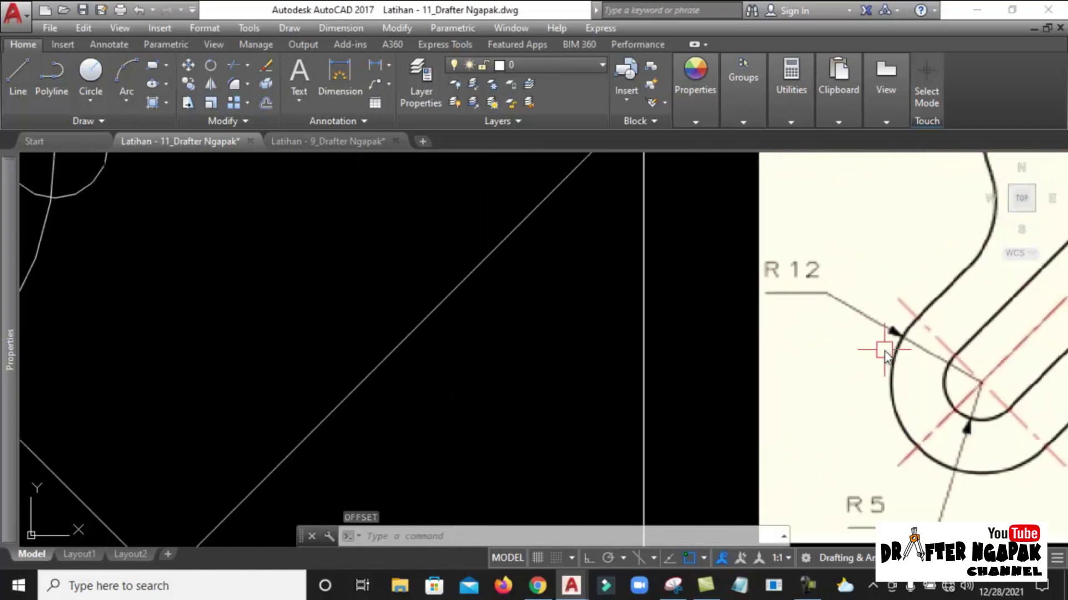
scroll(884, 351, "down", 4)
scroll(489, 289, "up", 5)
type("o")
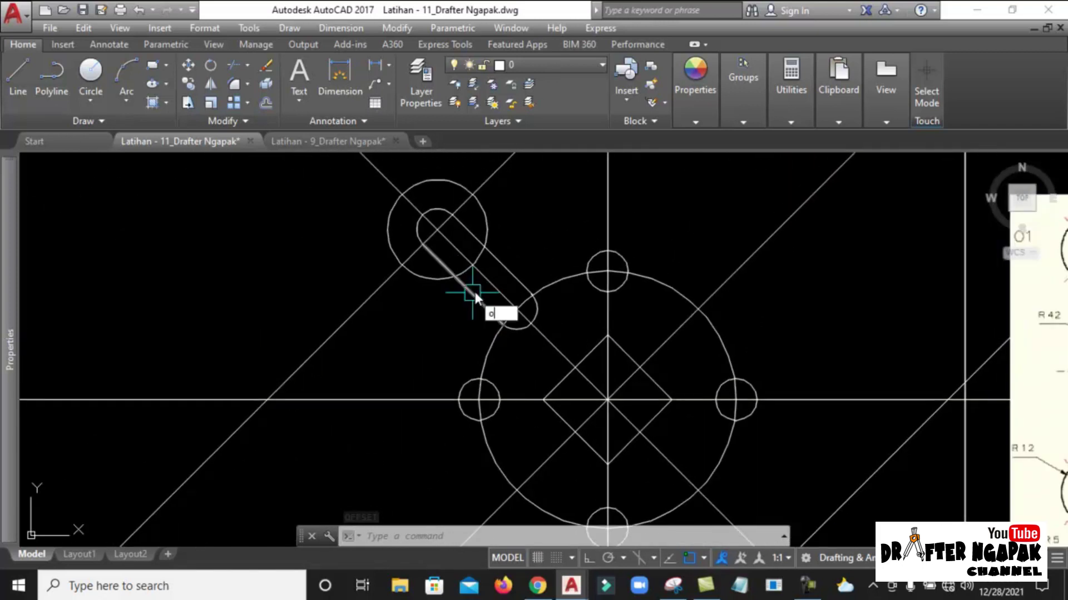
key("Return")
type("12")
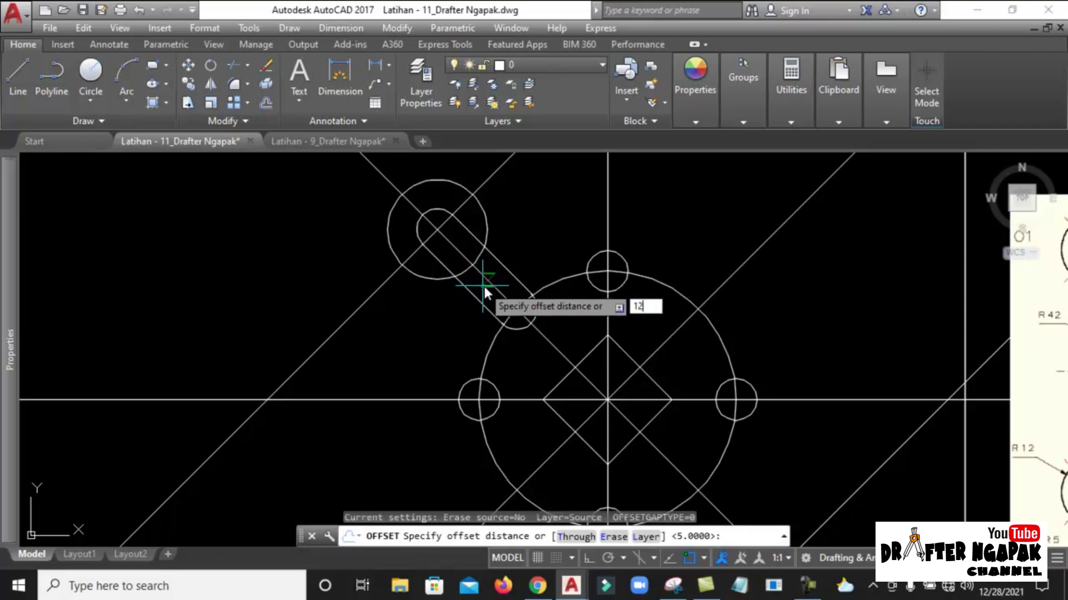
key("Return")
left_click(505, 293)
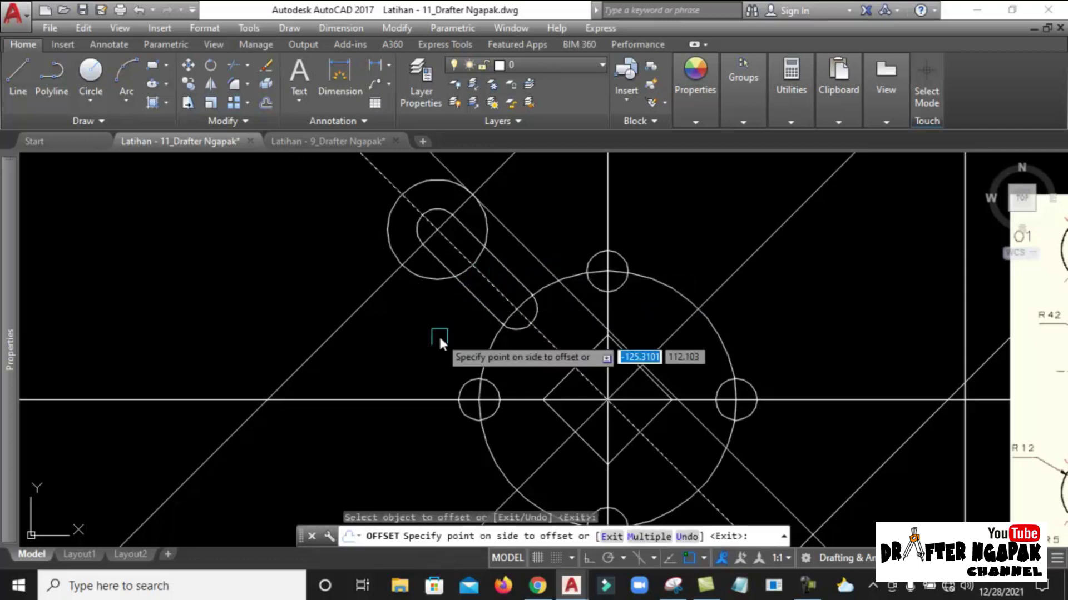
left_click(439, 340)
key("Return")
Trim the parts of both new arm edge lines that extend outward past the perpendicular line through the slot's outer end centre.
scroll(461, 312, "down", 3)
scroll(443, 266, "up", 3)
type("tr")
key("Return")
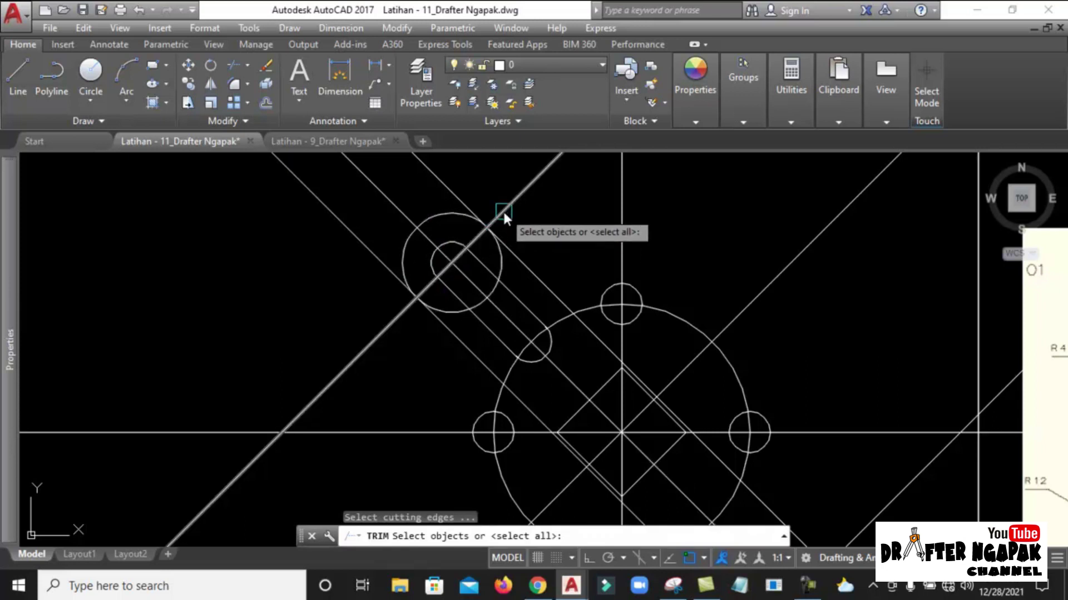
key("Return")
left_click(453, 192)
left_click(367, 233)
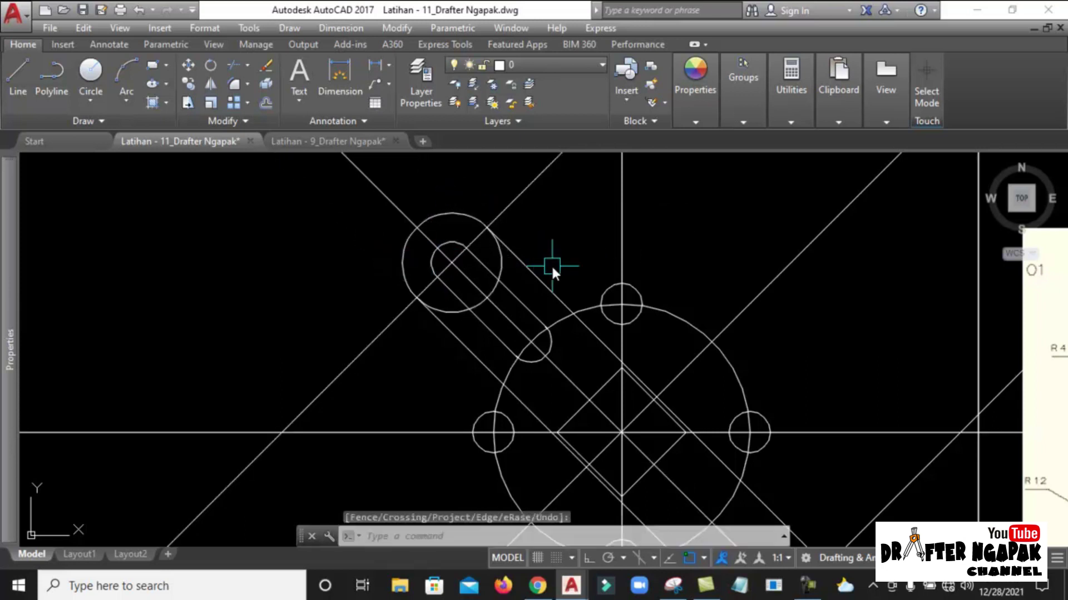
Trim away the inner half of the radius-12 circle, using the two arm edge lines as cutting edges.
type("tr")
key("Return")
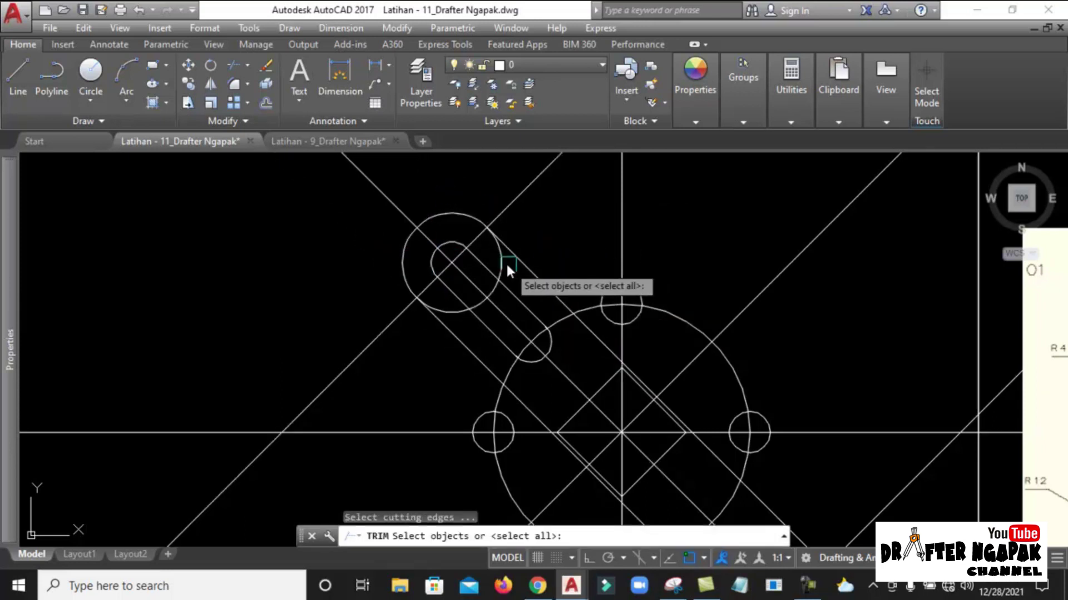
left_click(511, 257)
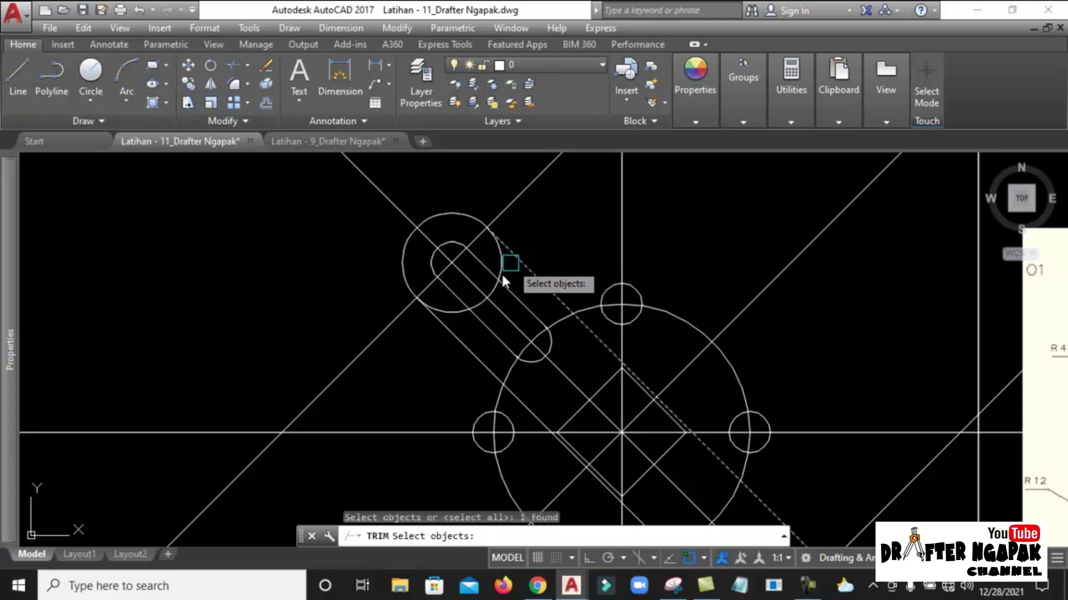
left_click(453, 346)
key("Return")
left_click(455, 313)
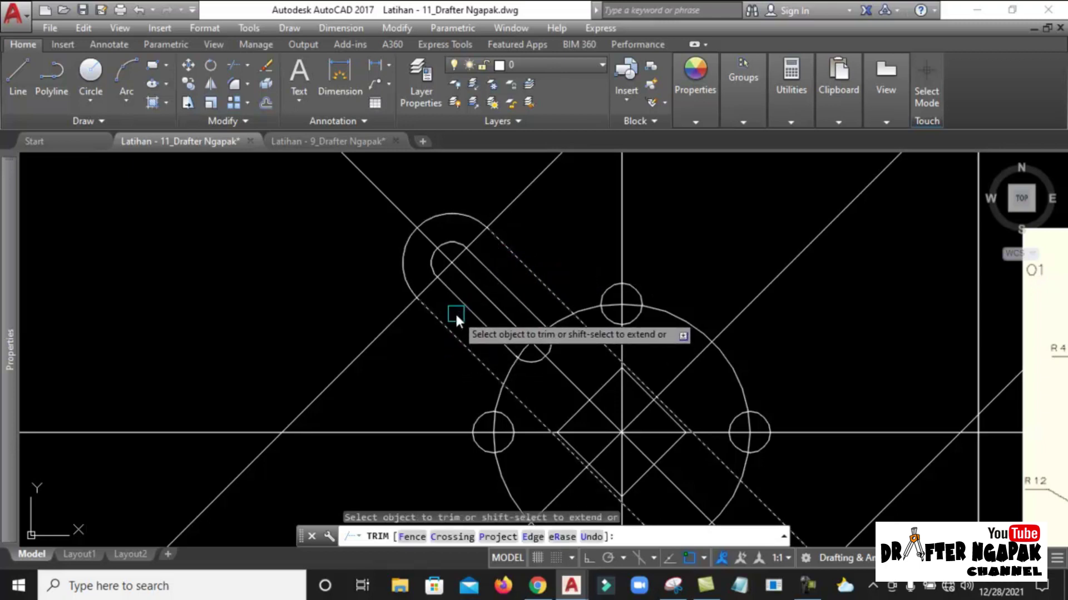
key("Return")
Trim the portions of both arm edge lines inside the large hole-pattern circle, using that circle as the cutting edge.
scroll(454, 312, "down", 3)
scroll(542, 312, "up", 3)
scroll(480, 344, "up", 2)
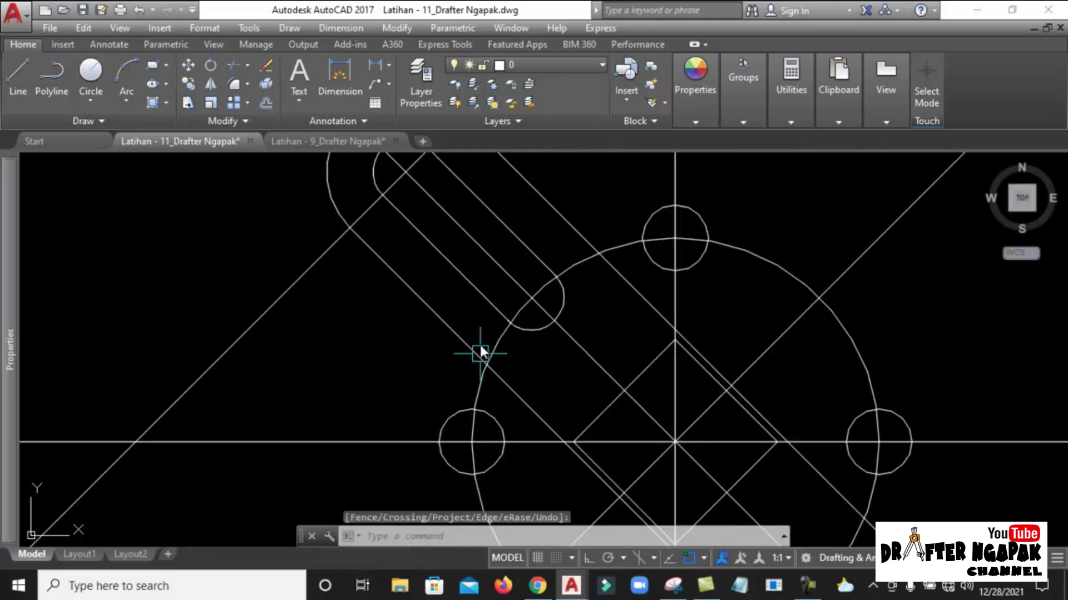
type("tr")
key("Return")
left_click(497, 342)
key("Return")
scroll(584, 289, "down", 3)
left_click(563, 329)
key("Return")
Delete the two leftover arm edge lines running to the lower right and the perpendicular diagonal construction line that crosses them.
left_click(672, 451)
left_click(717, 405)
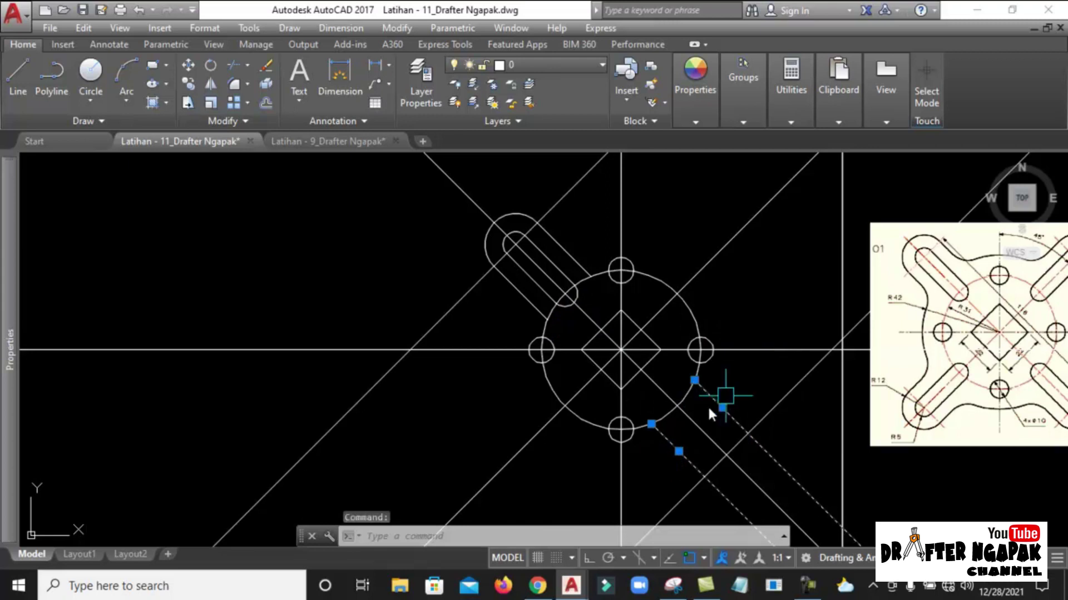
scroll(683, 396, "down", 2)
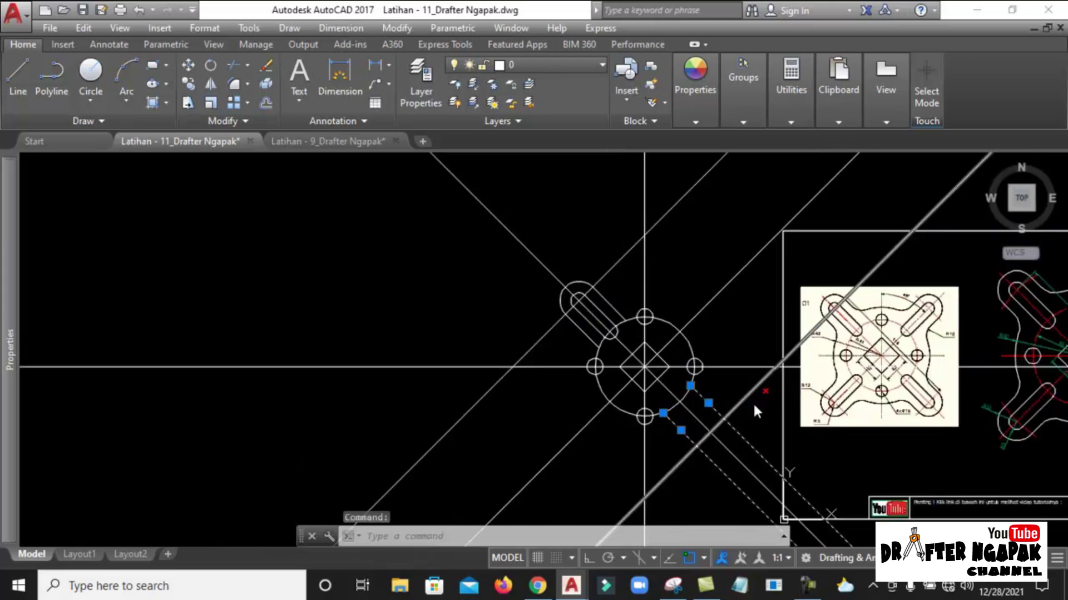
key("Escape")
left_click(737, 406)
key("Delete")
Draw a large circle centred on the plate's centre, reaching just past the rounded outer end of the upper-left arm.
scroll(596, 311, "down", 3)
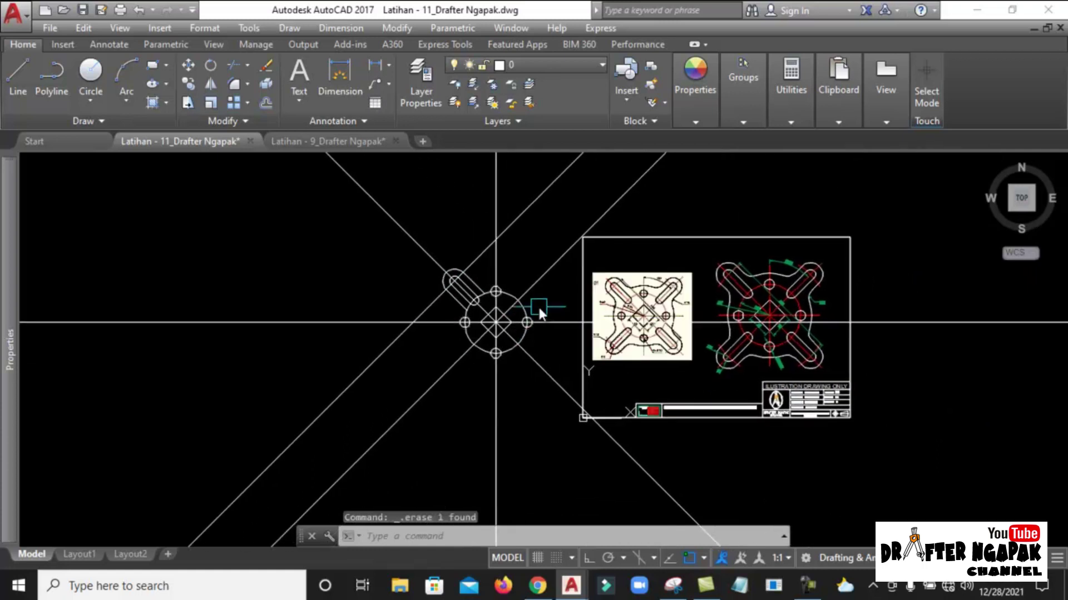
scroll(553, 305, "up", 2)
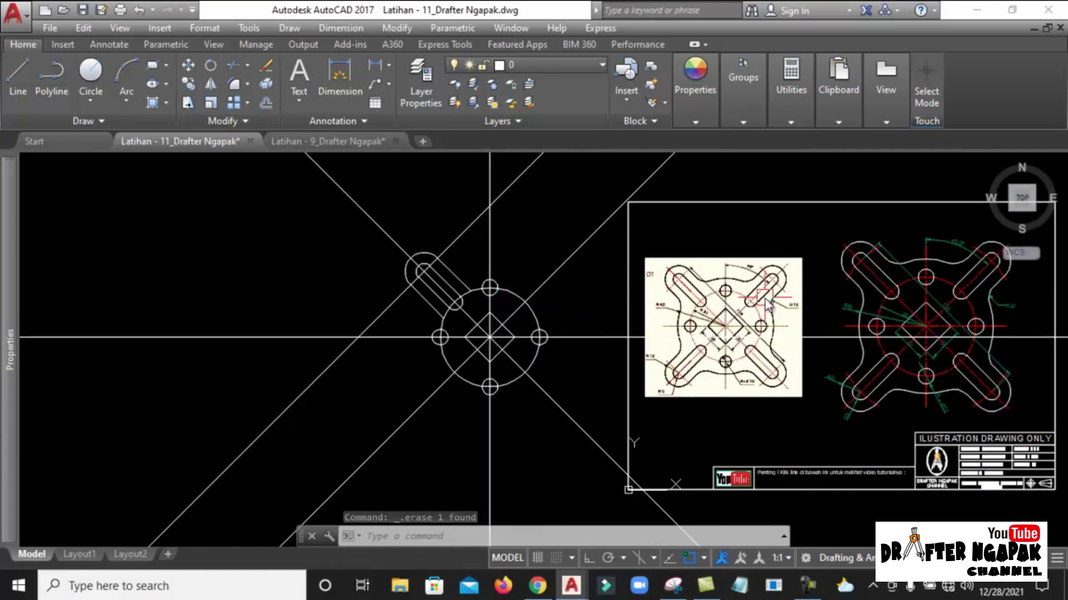
scroll(453, 269, "up", 2)
scroll(453, 269, "down", 2)
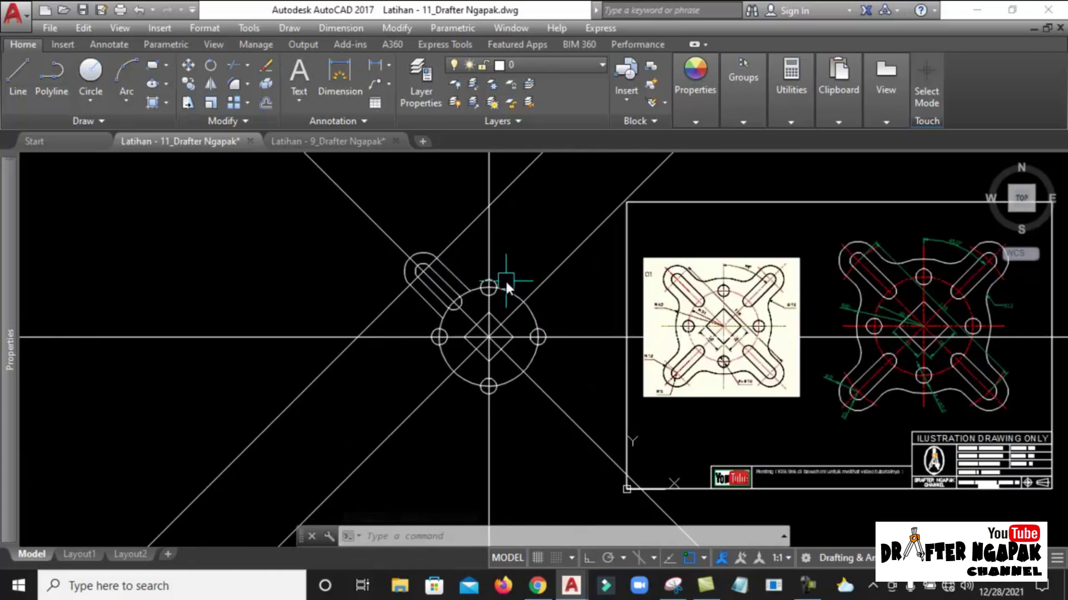
scroll(981, 324, "up", 4)
scroll(736, 284, "down", 5)
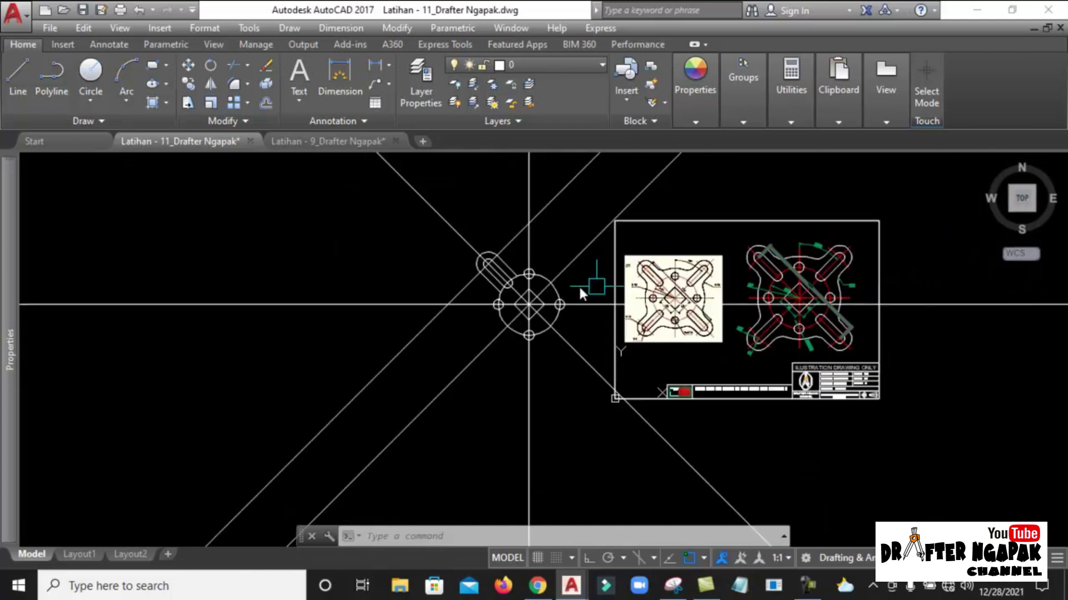
type("c")
key("Return")
scroll(507, 320, "up", 5)
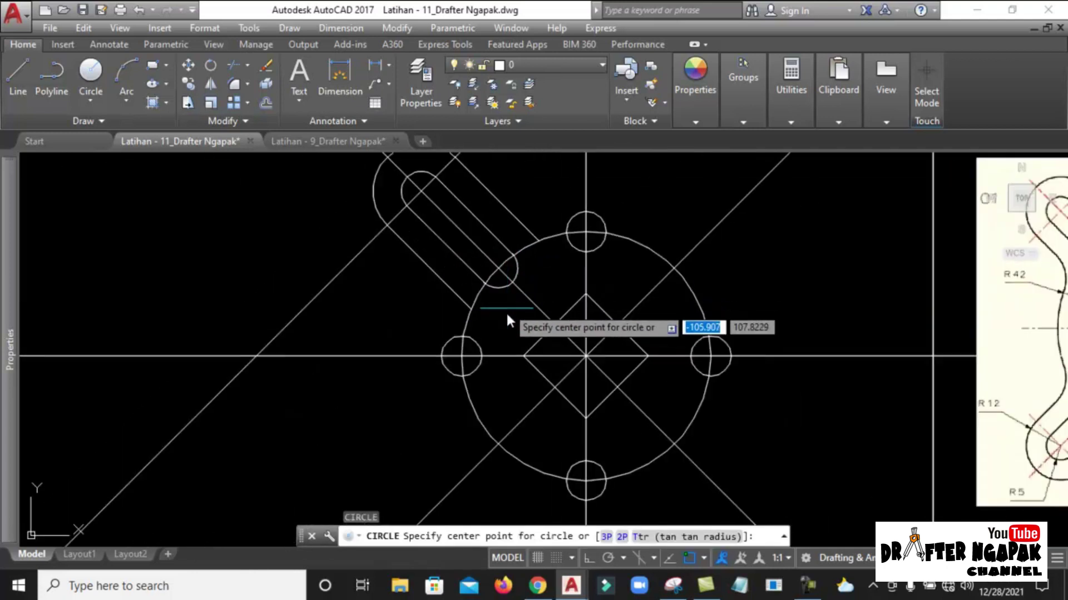
left_click(586, 355)
scroll(512, 293, "down", 3)
scroll(496, 271, "up", 3)
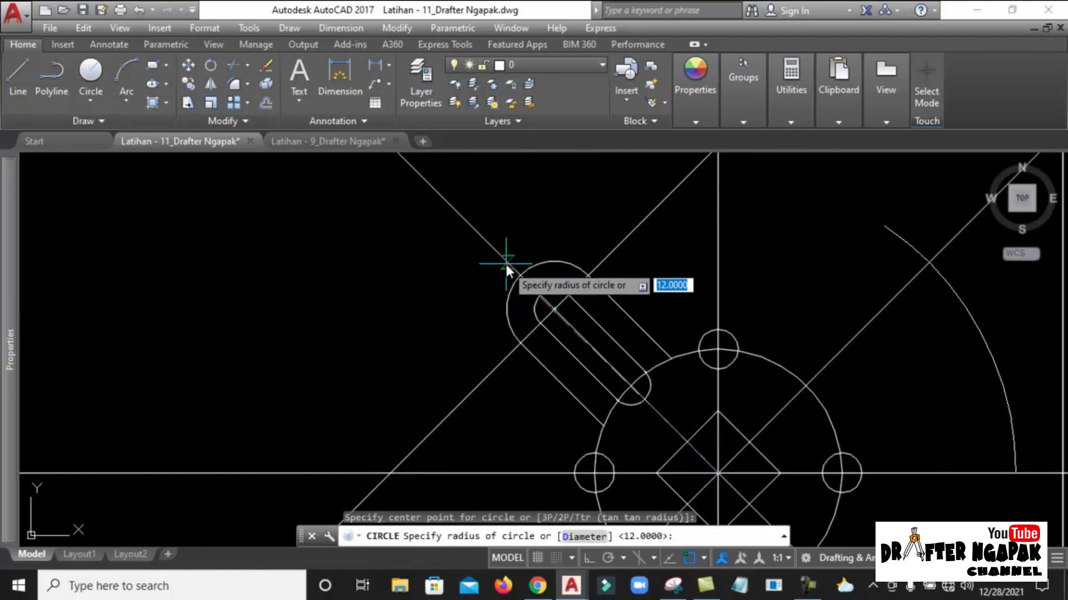
left_click(505, 262)
scroll(538, 252, "down", 3)
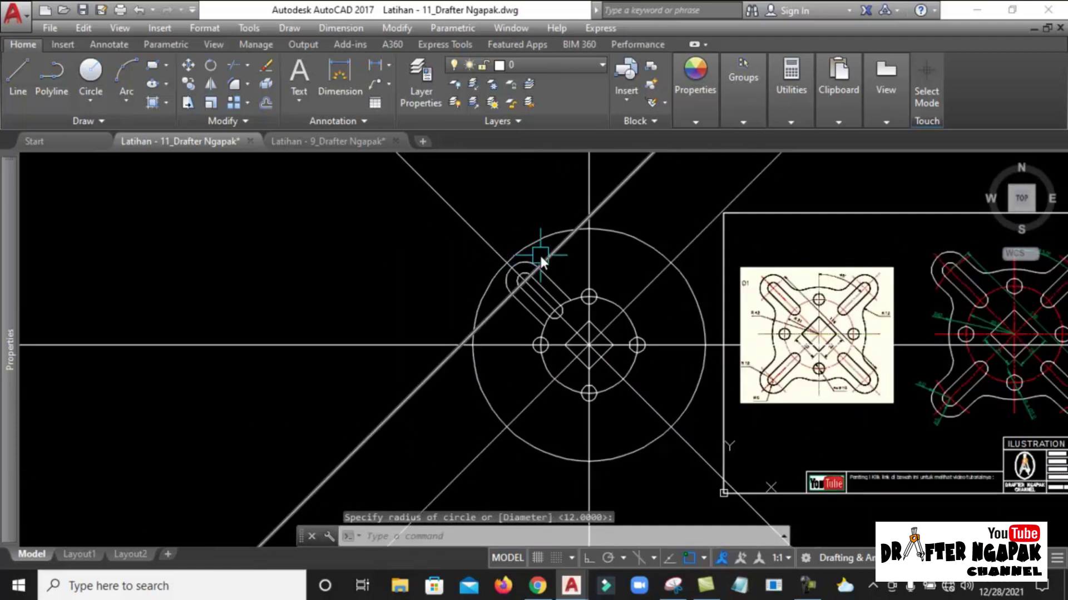
Trim both ends of the arm's diagonal axis line outside the large outer circle, using that circle as the cutting edge.
type("tr")
key("Return")
left_click(532, 245)
key("Return")
left_click(501, 248)
left_click(690, 442)
key("Return")
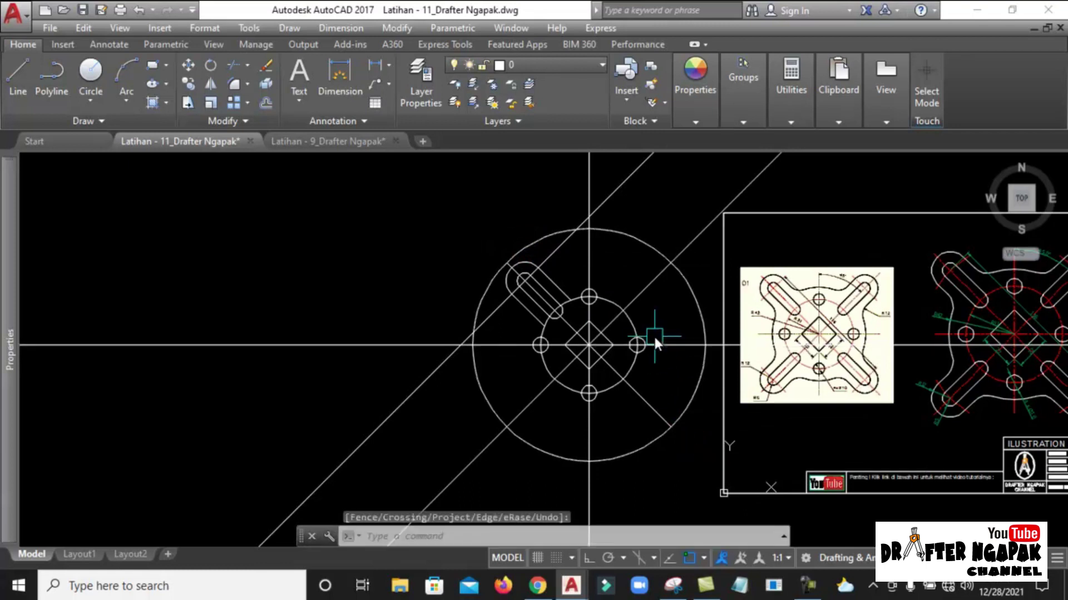
Delete the other diagonal construction line through the plate's centre and the large outer circle.
left_click(653, 292)
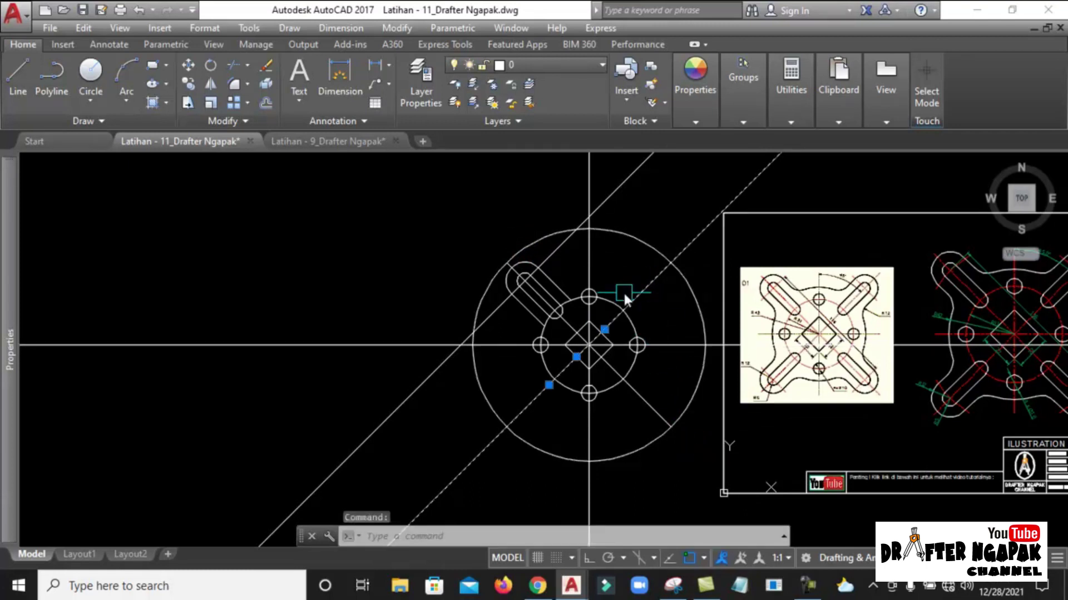
key("Delete")
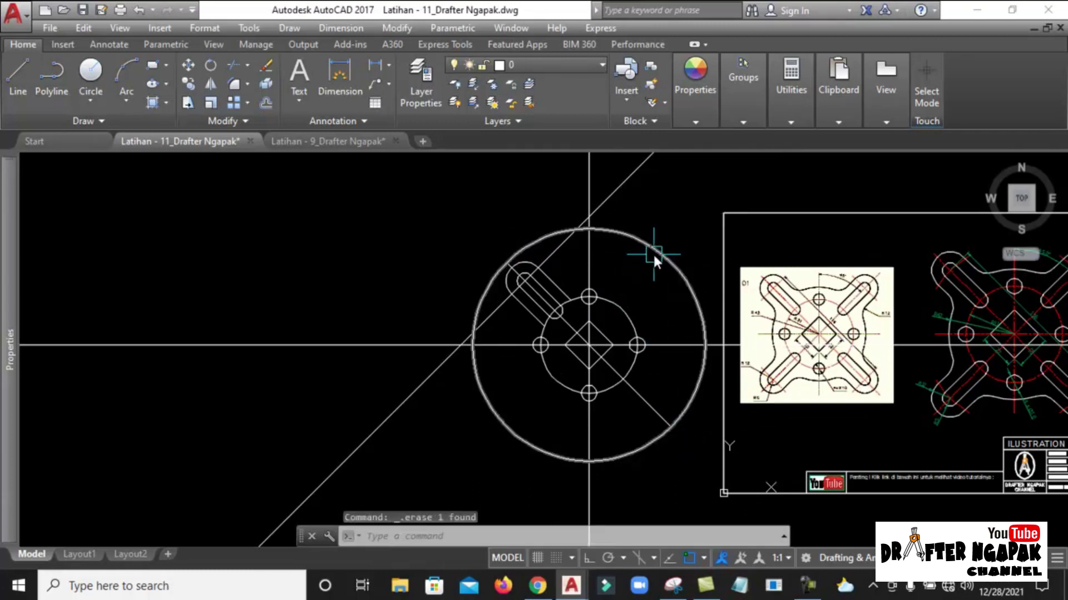
left_click(654, 255)
key("Delete")
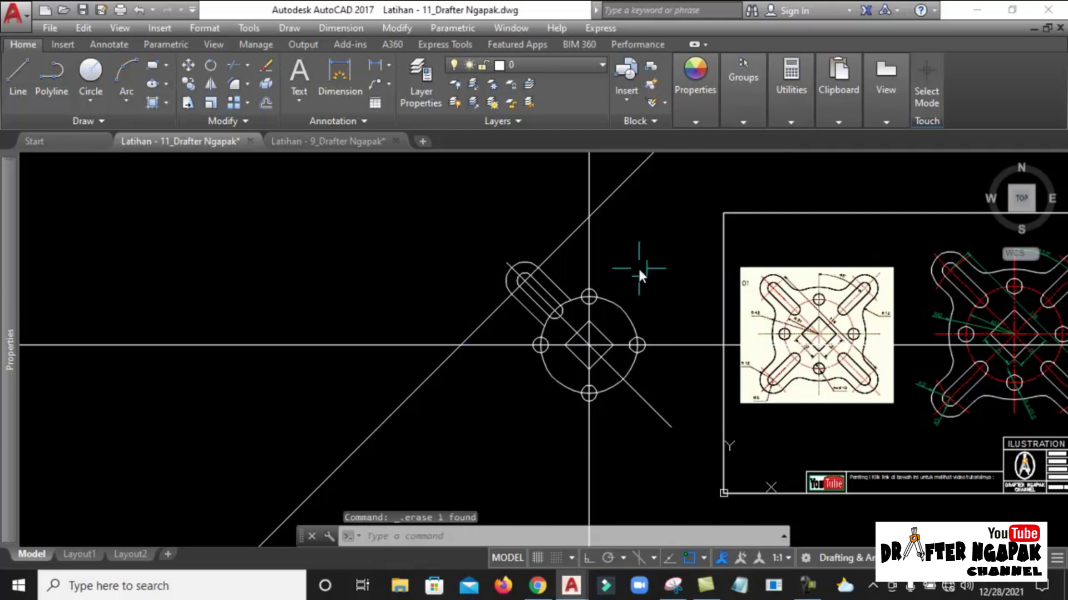
Draw a helper circle of about 16.6 radius centred on the slot's outer end, slightly larger than the arm's rounded end.
scroll(560, 302, "up", 2)
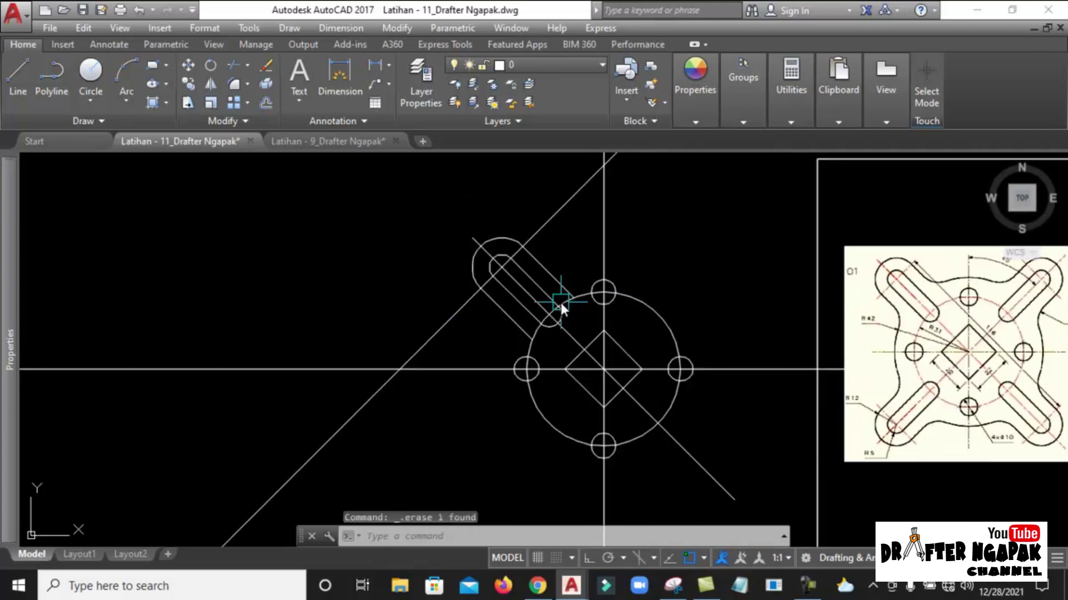
type("c")
key("Return")
scroll(509, 268, "up", 2)
left_click(491, 269)
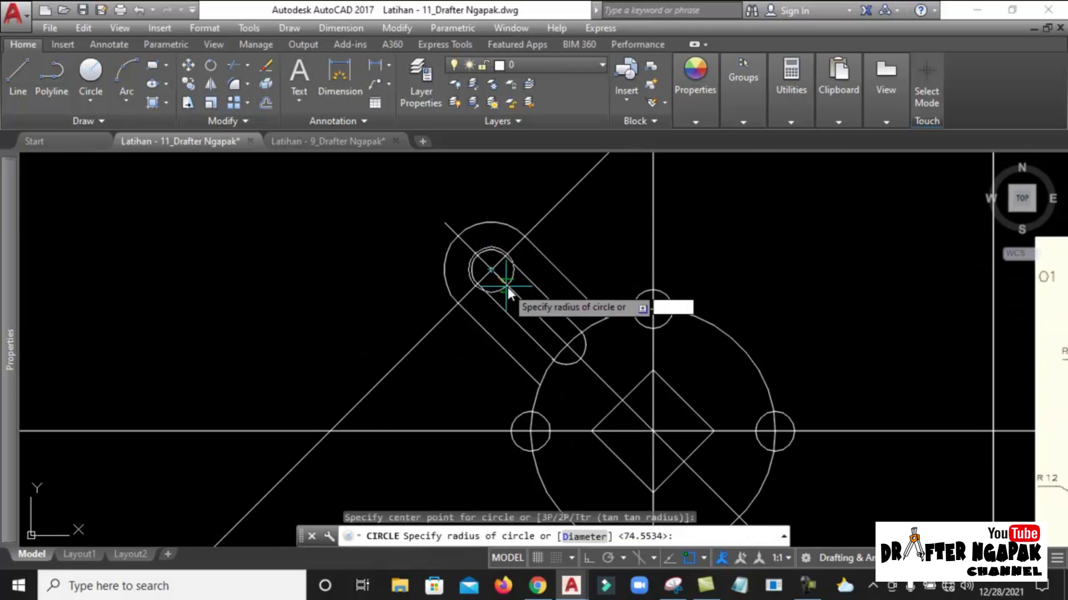
left_click(536, 248)
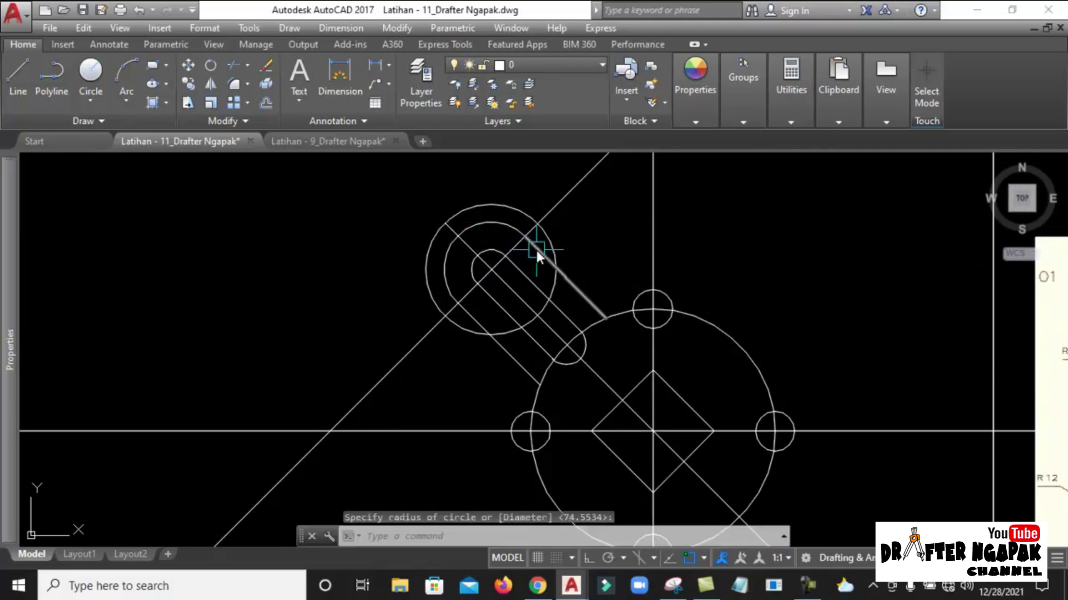
Trim both ends of the diagonal line crossing the arm's outer end, using the helper circle as the cutting edge.
type("tr")
key("Return")
left_click(547, 235)
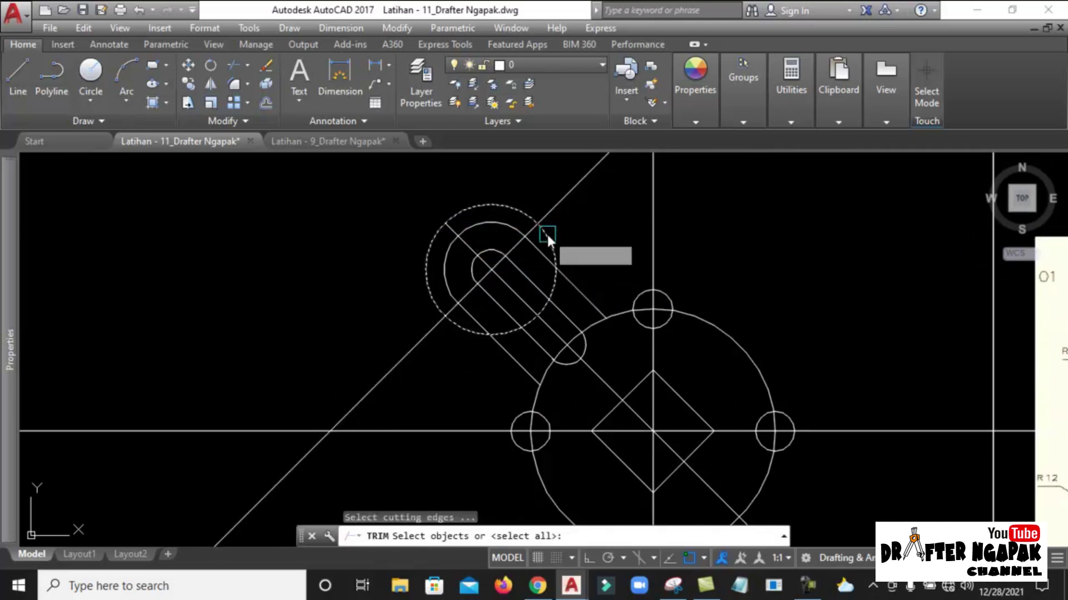
key("Return")
left_click(554, 213)
left_click(445, 318)
key("Return")
Delete the helper circle around the arm's rounded end.
left_click(437, 296)
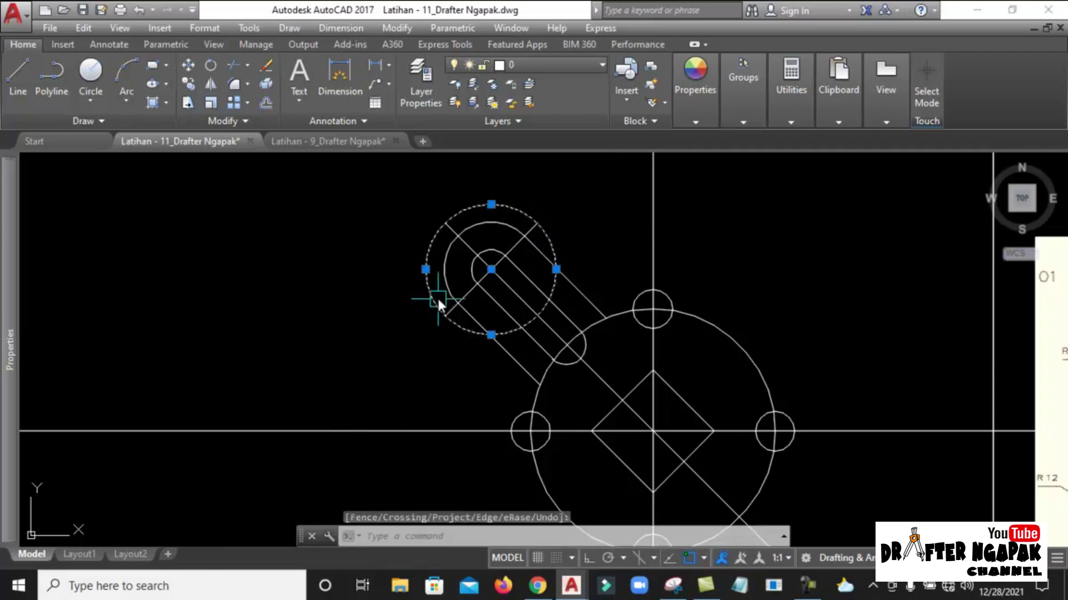
scroll(445, 281, "down", 4)
key("Delete")
scroll(489, 243, "down", 2)
scroll(475, 242, "up", 2)
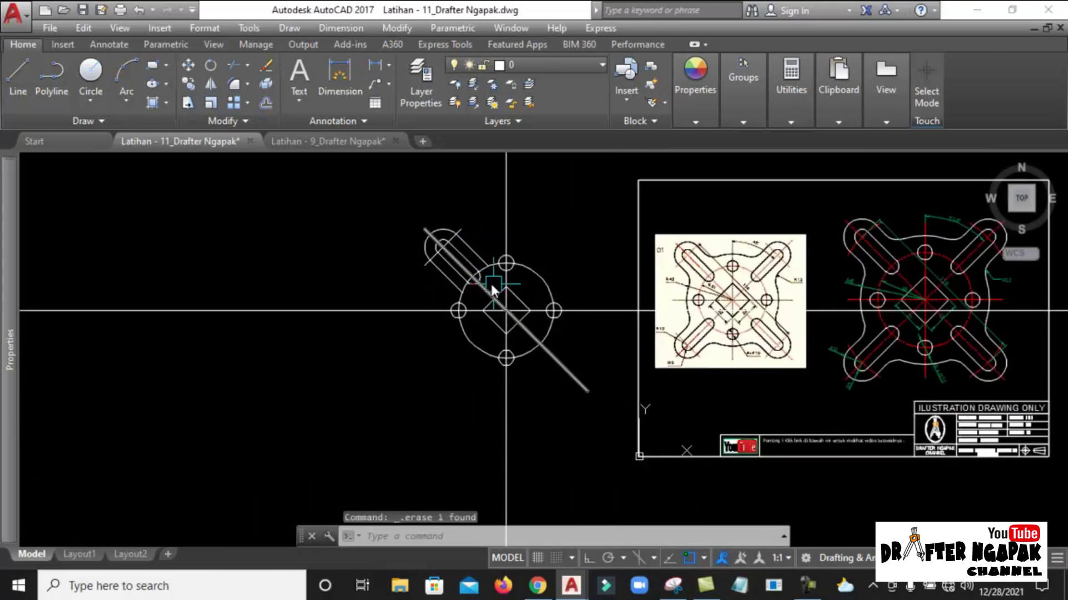
Draw a helper circle centred on the plate's centre, reaching a little beyond the four small holes.
middle_click_drag(491, 286, 460, 282)
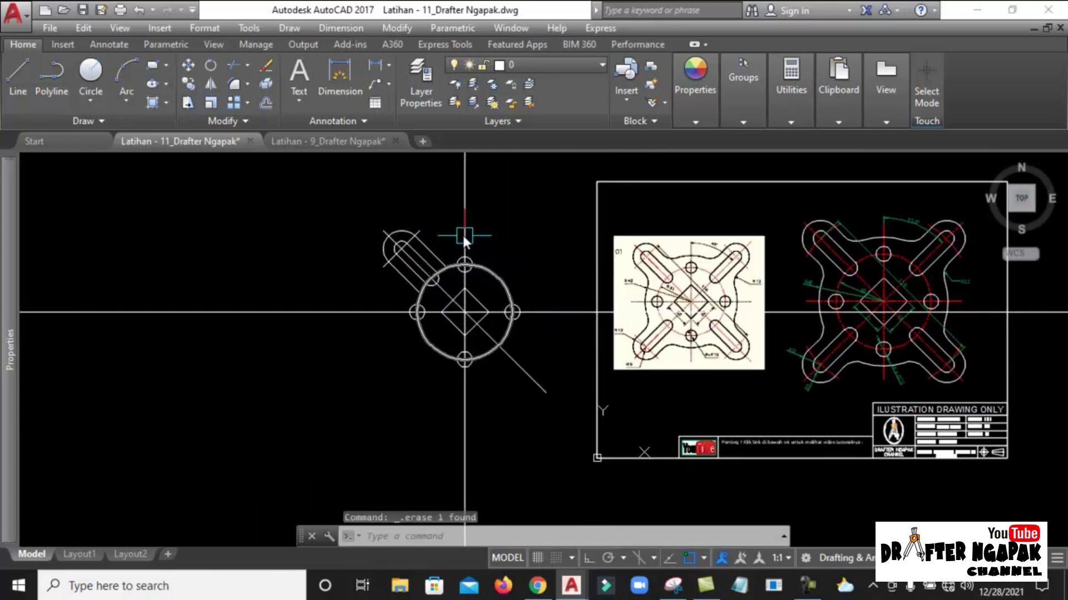
type("c")
key("Return")
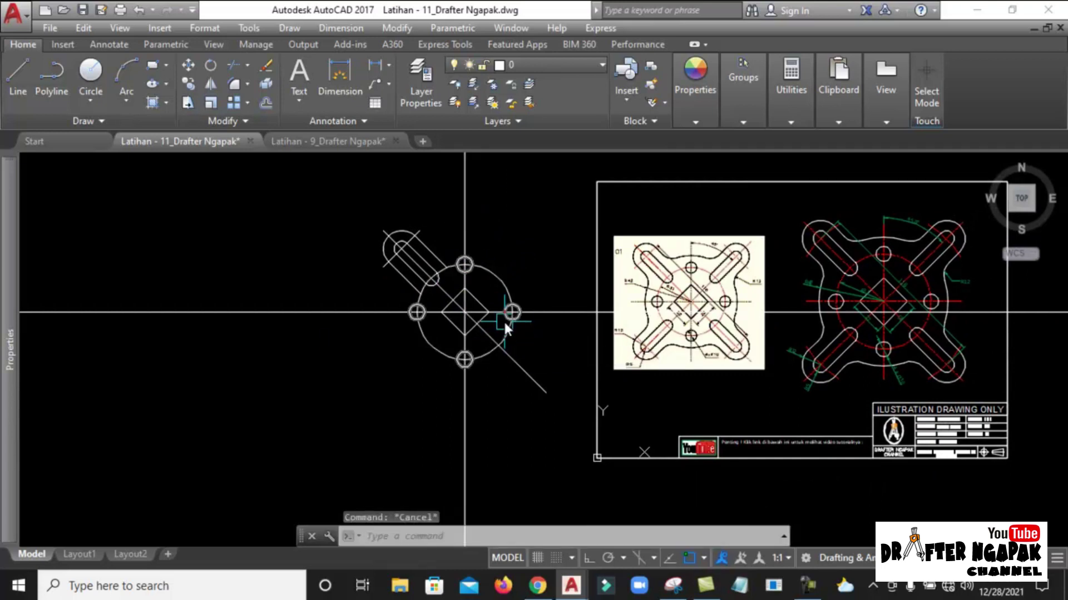
scroll(467, 318, "up", 2)
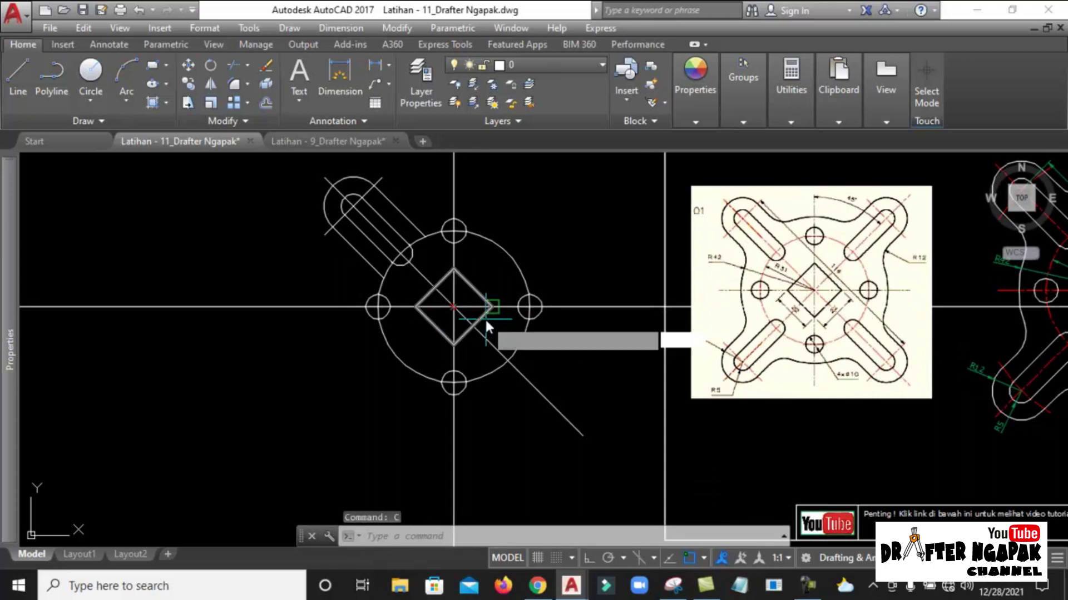
left_click(478, 196)
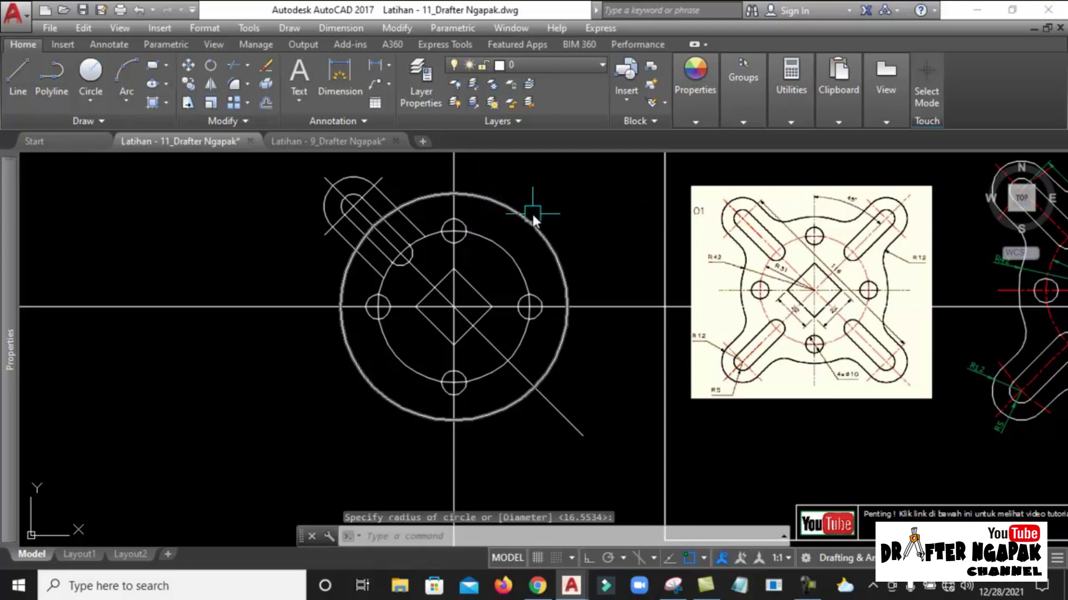
key("Escape")
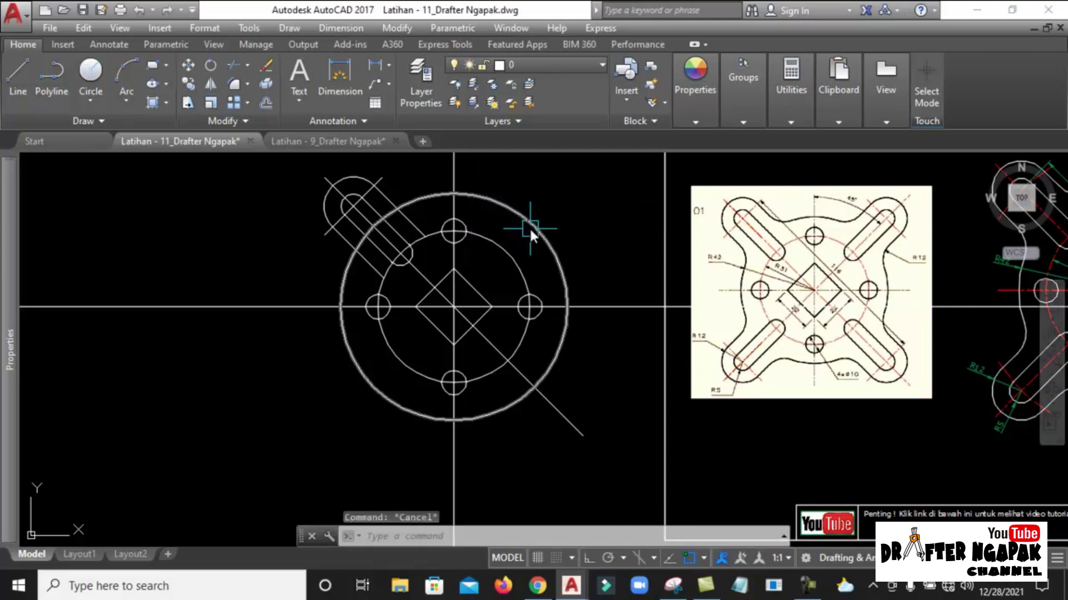
Trim the horizontal and vertical construction lines outside the helper circle, using that circle as the cutting edge.
type("tr")
key("Return")
left_click(518, 218)
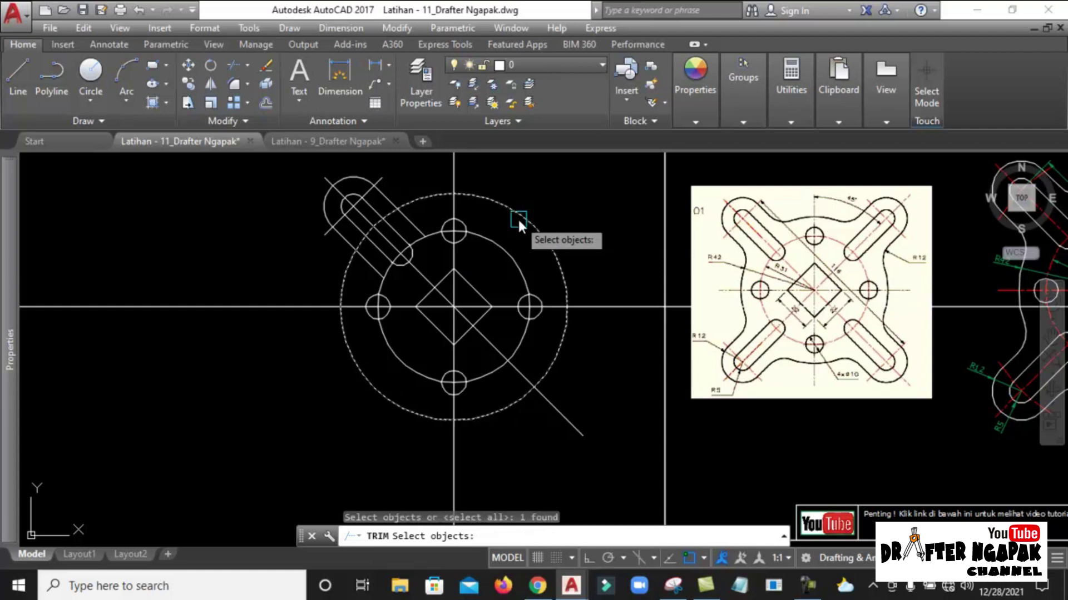
key("Return")
left_click(328, 307)
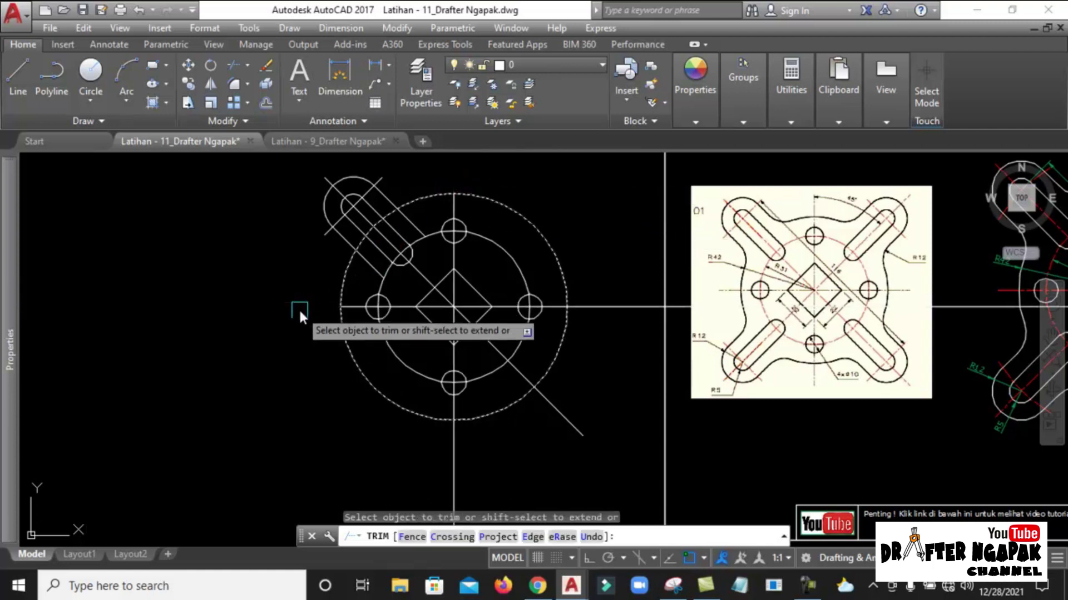
left_click(453, 440)
left_click(614, 306)
key("Return")
Delete the helper circle around the four small holes.
left_click(558, 333)
key("Delete")
mouse_move(495, 314)
middle_mouse_down()
mouse_move(413, 328)
mouse_move(496, 345)
middle_mouse_up()
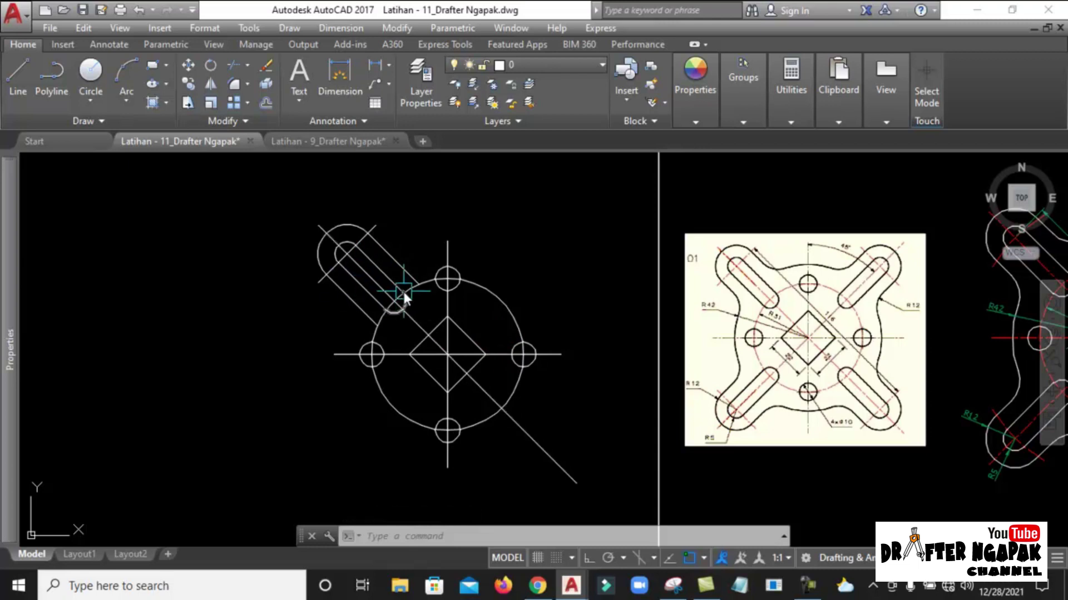
Change the linetype of the arm's diagonal axis line to the center linetype in its properties.
type("pr")
key("Return")
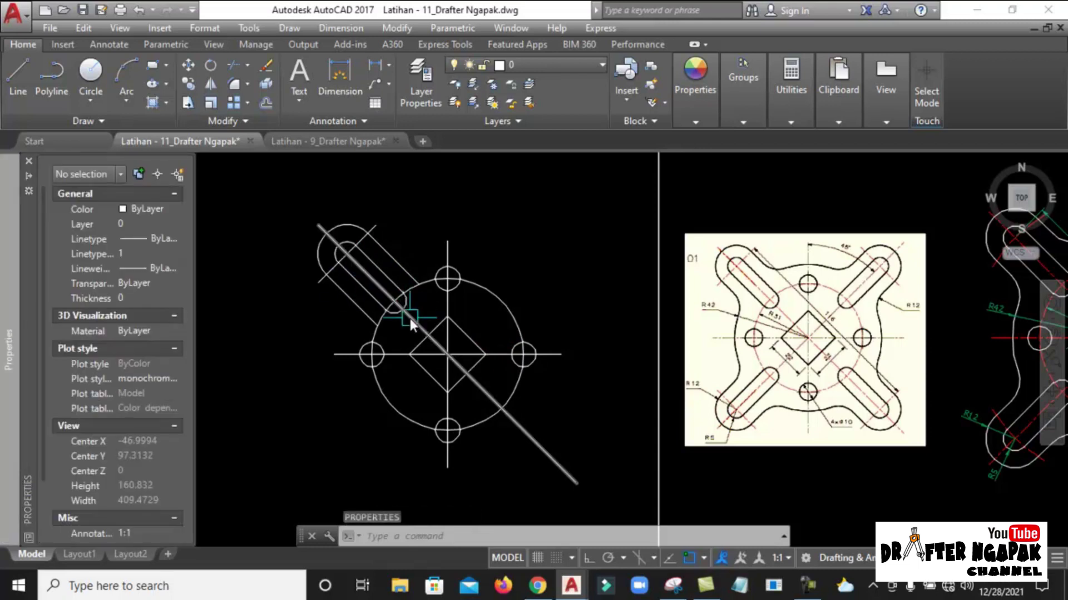
left_click(422, 323)
left_click(164, 237)
left_click(164, 237)
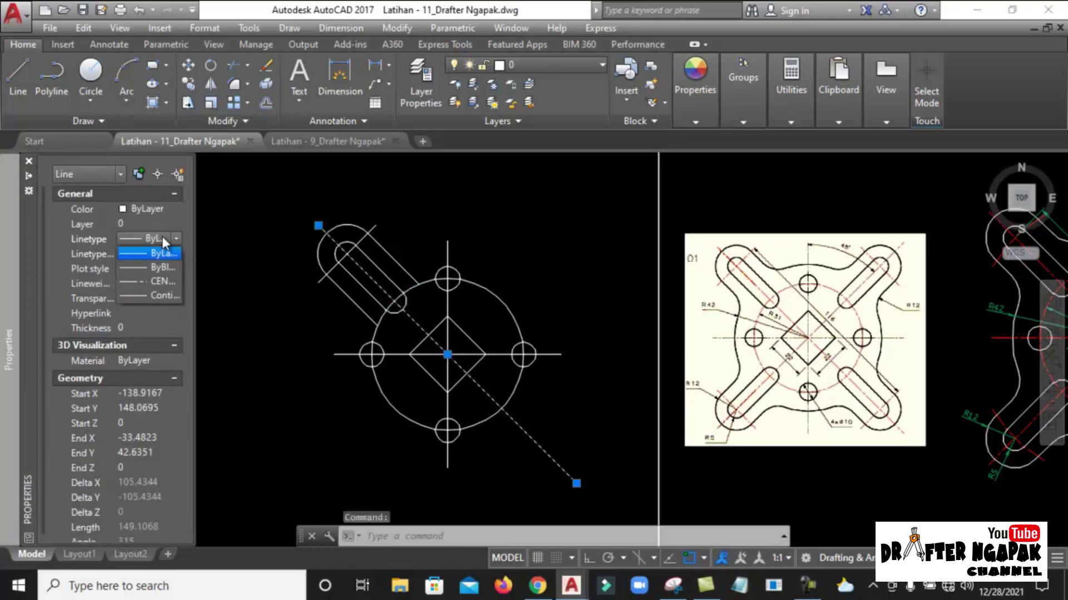
left_click(157, 280)
key("ctrl+1")
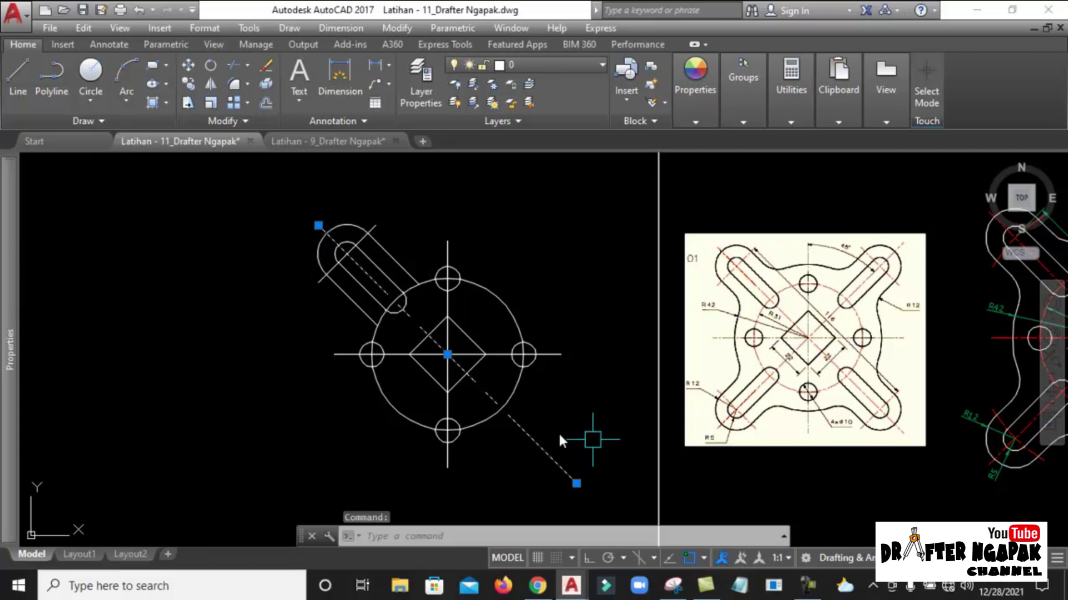
Set the linetype scale of the arm's diagonal axis line to 0.2.
mouse_move(9, 283)
left_click(130, 255)
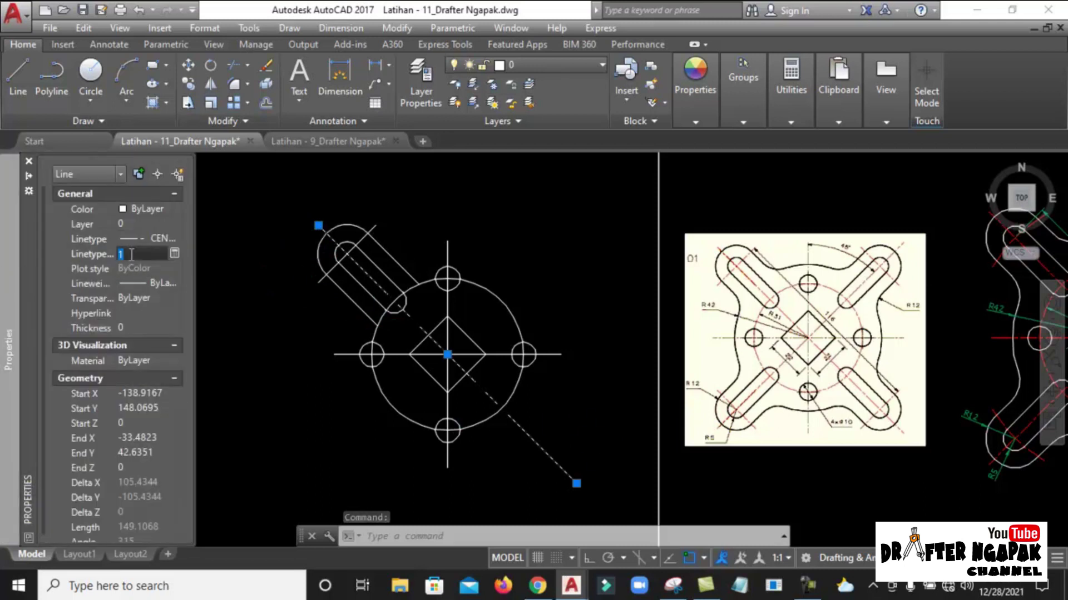
type(".2")
key("Return")
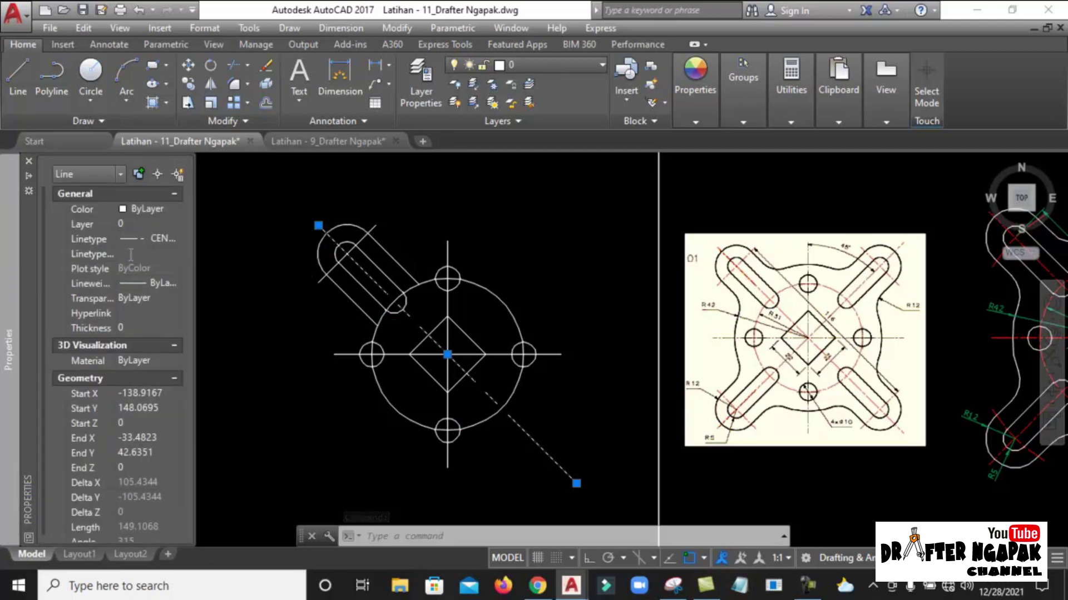
key("Escape")
Match the diagonal axis line's properties onto the arm's short cross line and the vertical and horizontal centre lines.
scroll(389, 340, "up", 2)
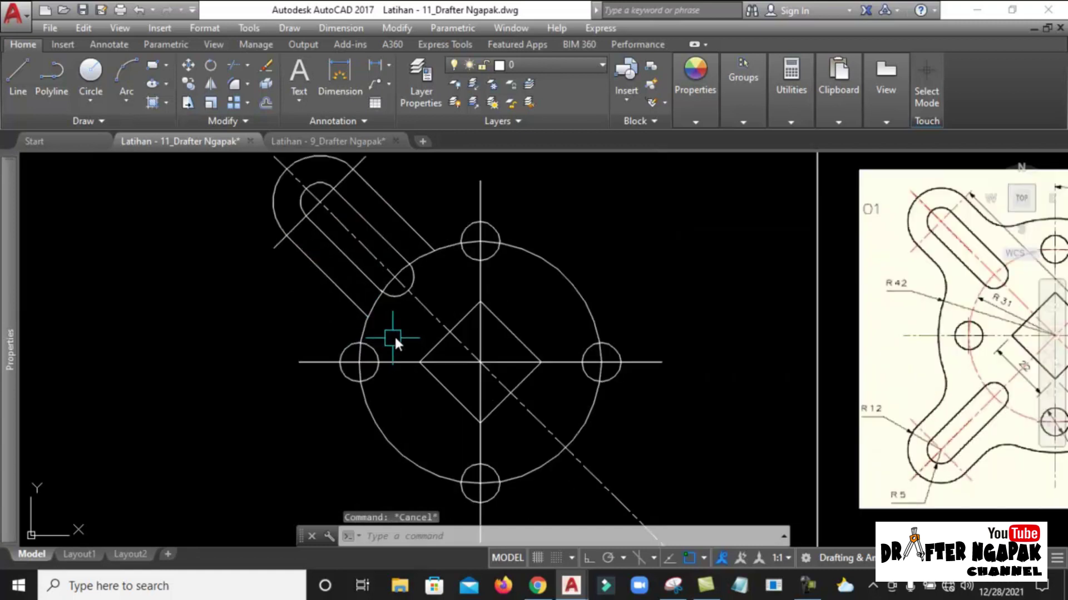
type("MA")
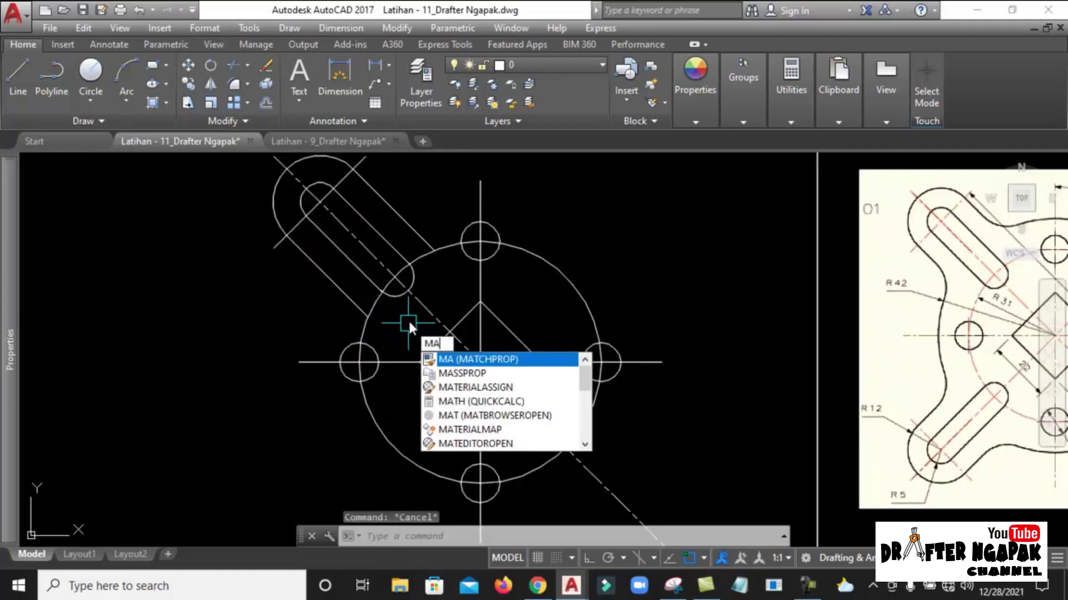
key("Return")
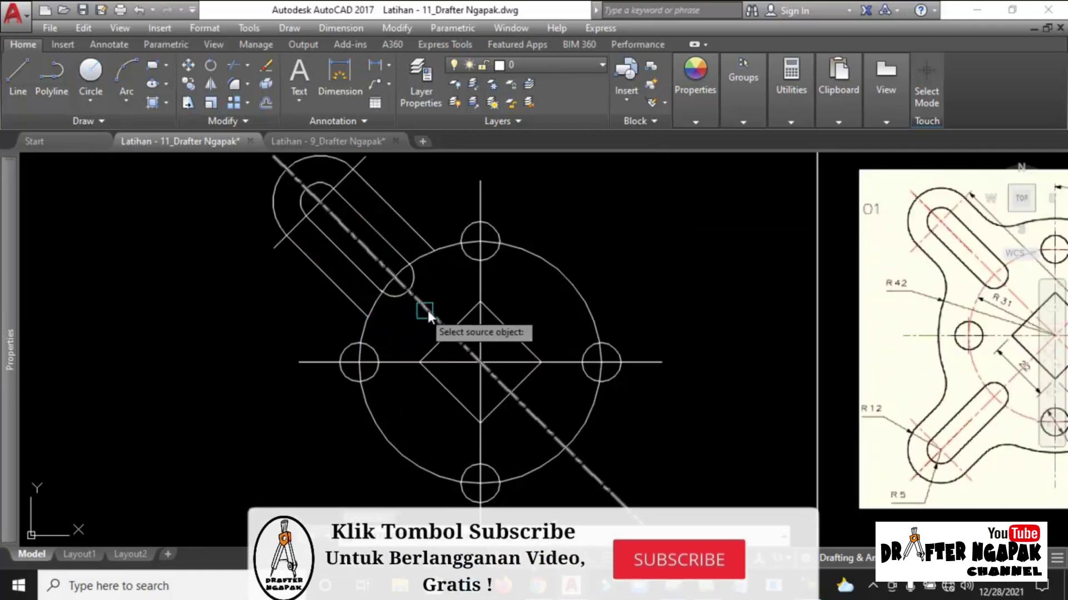
left_click(428, 311)
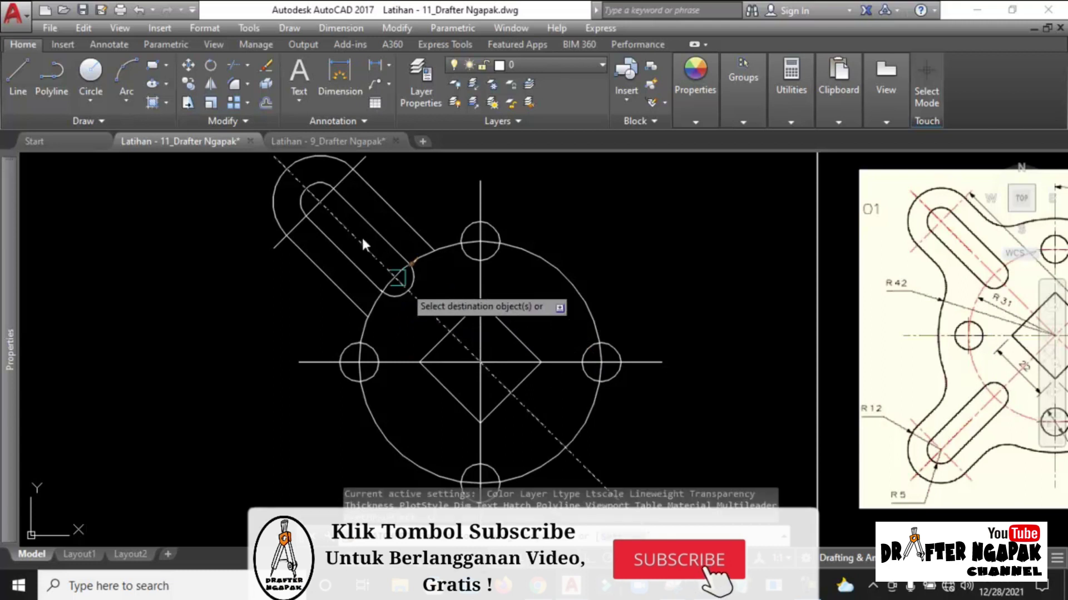
left_click(343, 182)
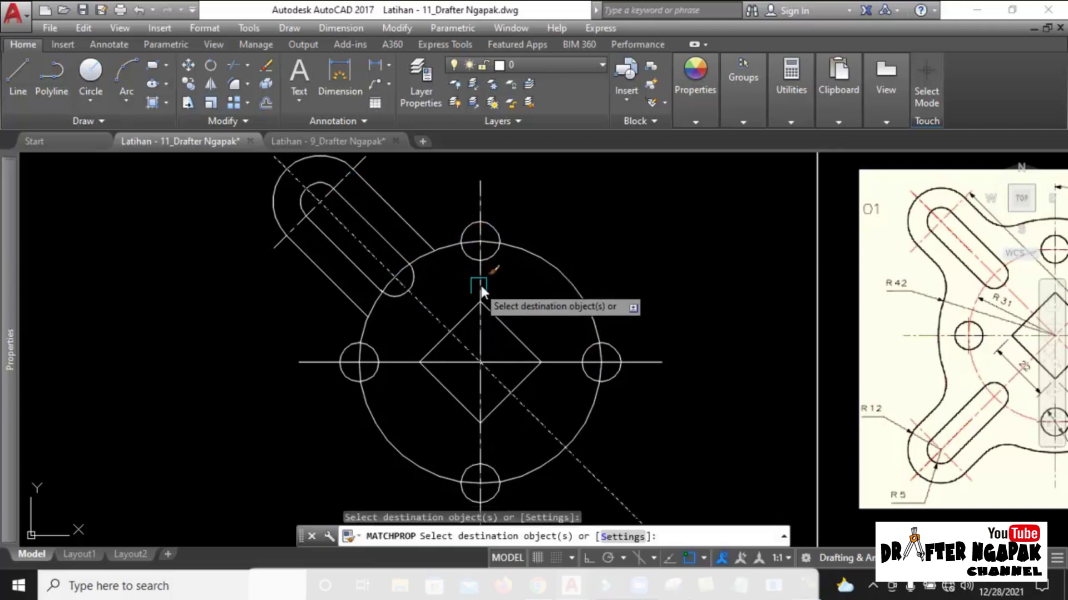
left_click(562, 362)
key("Return")
scroll(472, 294, "down", 2)
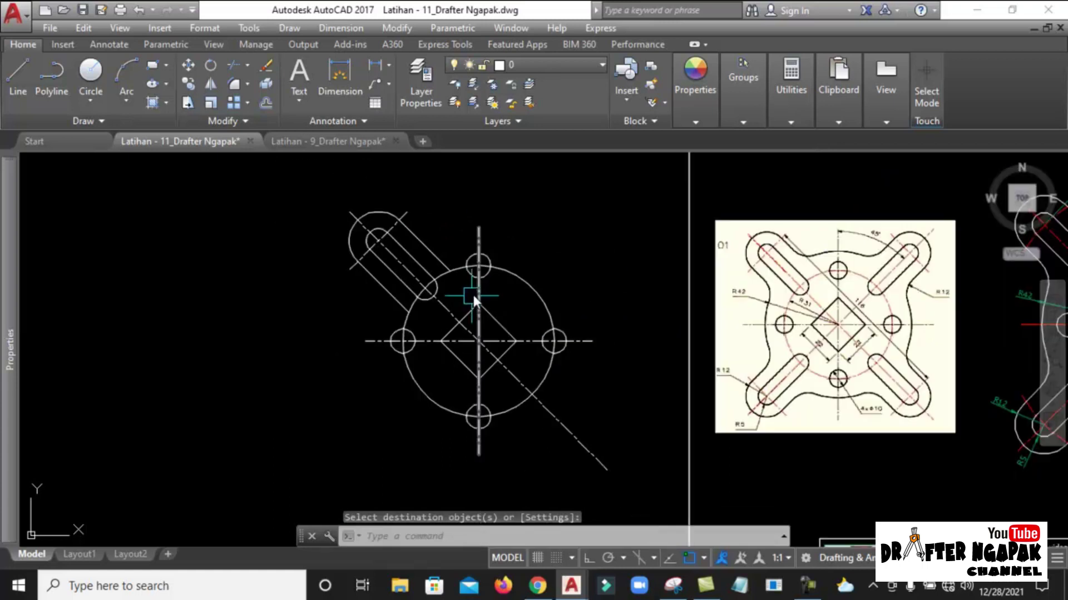
middle_click_drag(553, 309, 535, 312)
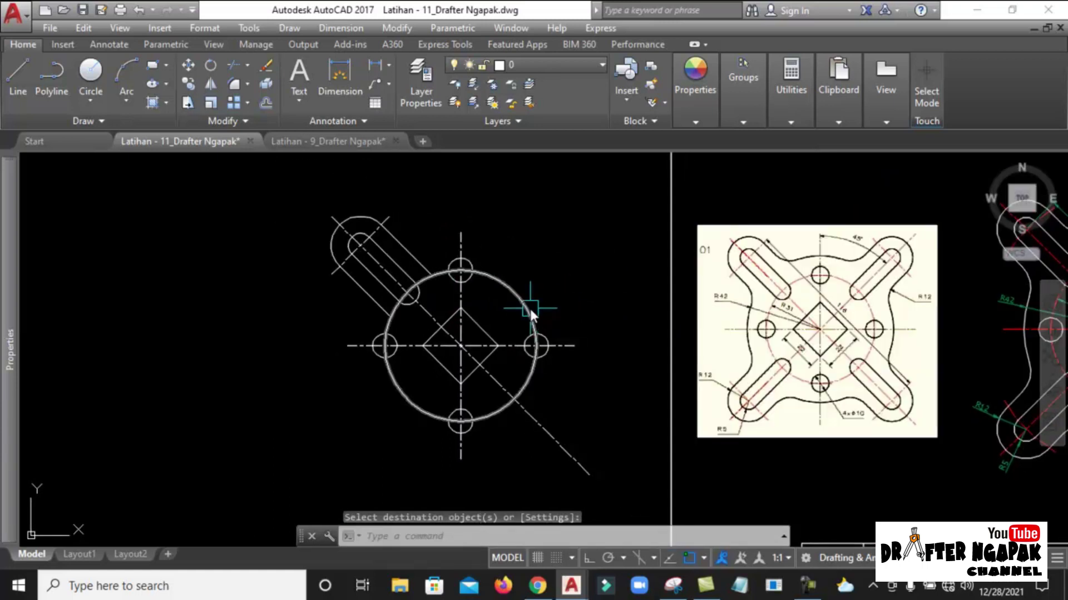
scroll(453, 360, "up", 2)
scroll(452, 361, "up", 2)
type("TR")
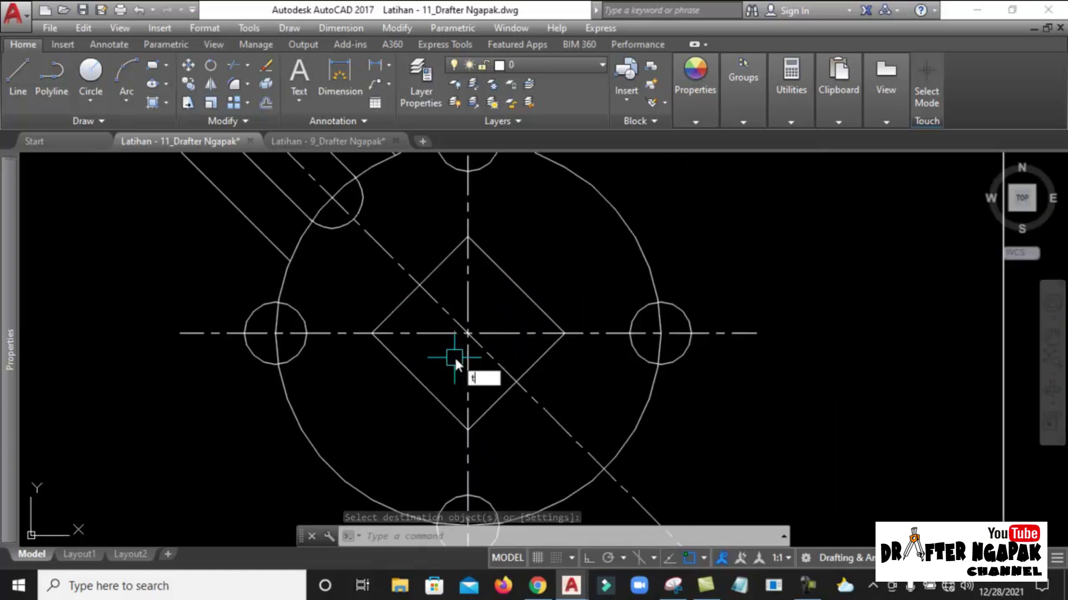
scroll(537, 336, "down", 2)
key("Escape")
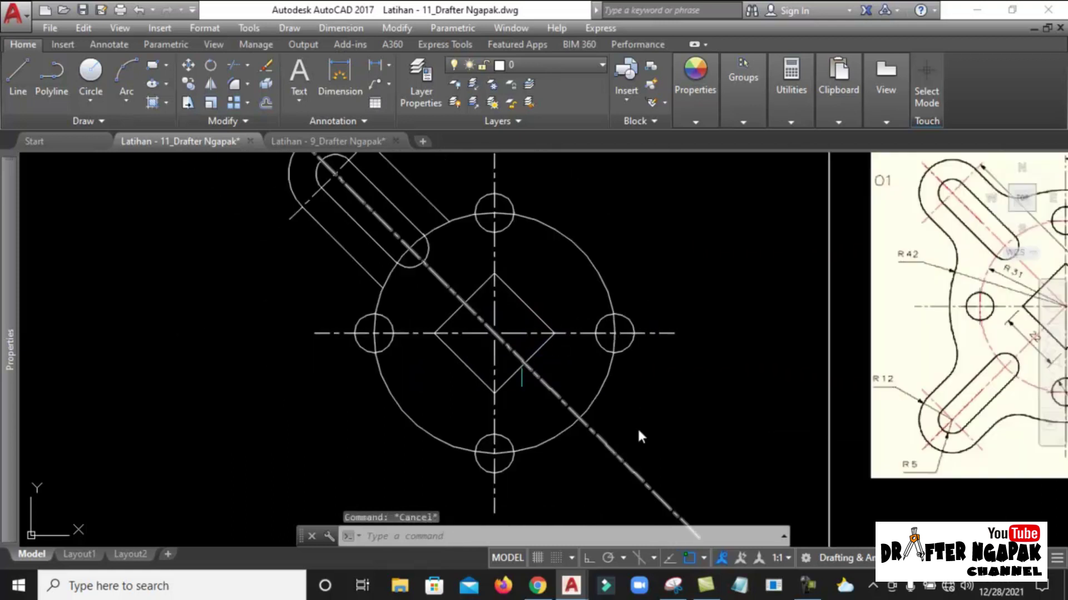
Trim the lower-right half of the diagonal axis line at the plate's centre, using the horizontal centre line as the cutting edge.
scroll(525, 342, "up", 2)
type("tr")
key("Return")
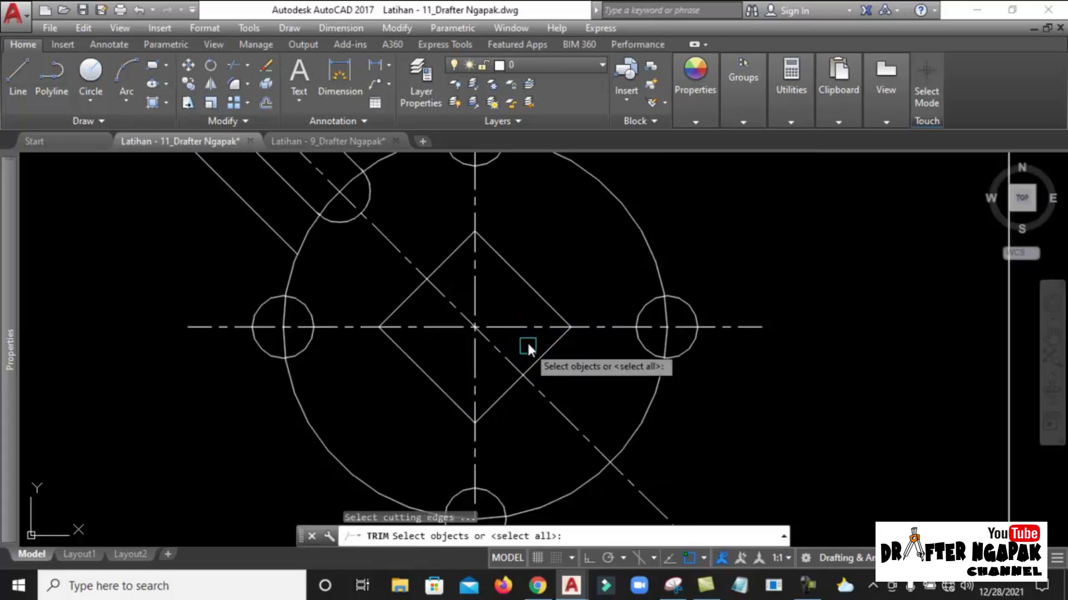
left_click(520, 328)
key("Return")
left_click(506, 352)
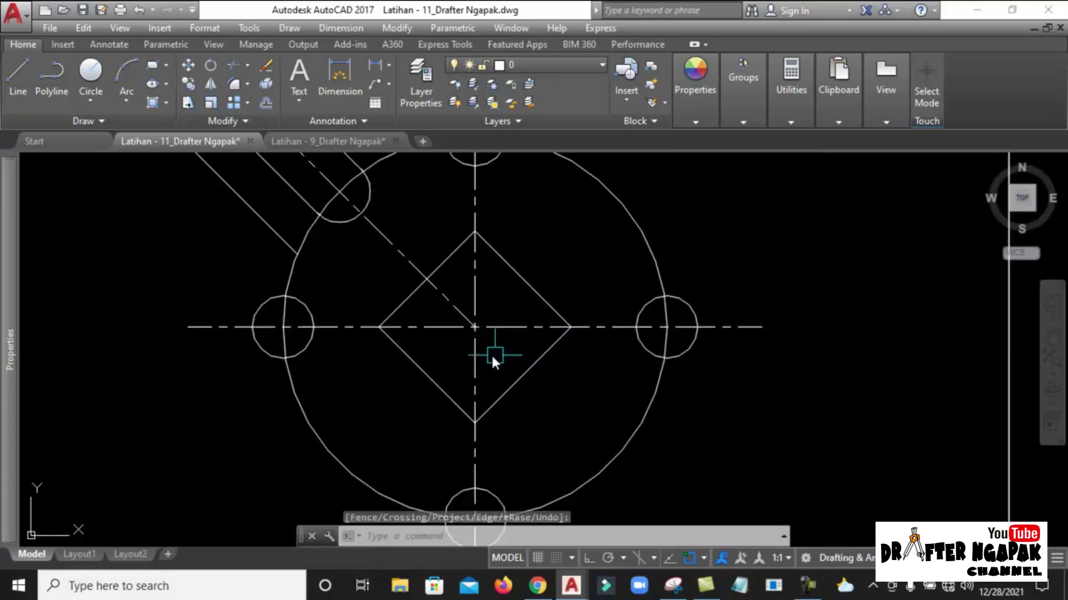
scroll(492, 354, "down", 2)
key("Return")
scroll(478, 358, "down", 2)
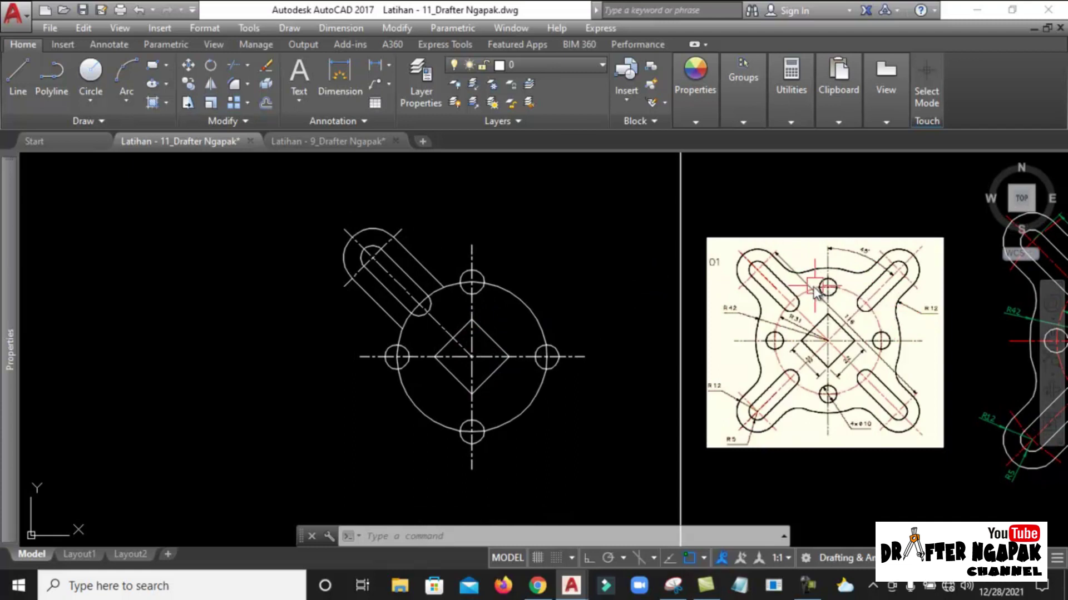
Draw a circle of radius 42 centred on the plate's centre, matching the R42 outline in the reference image.
scroll(842, 278, "up", 2)
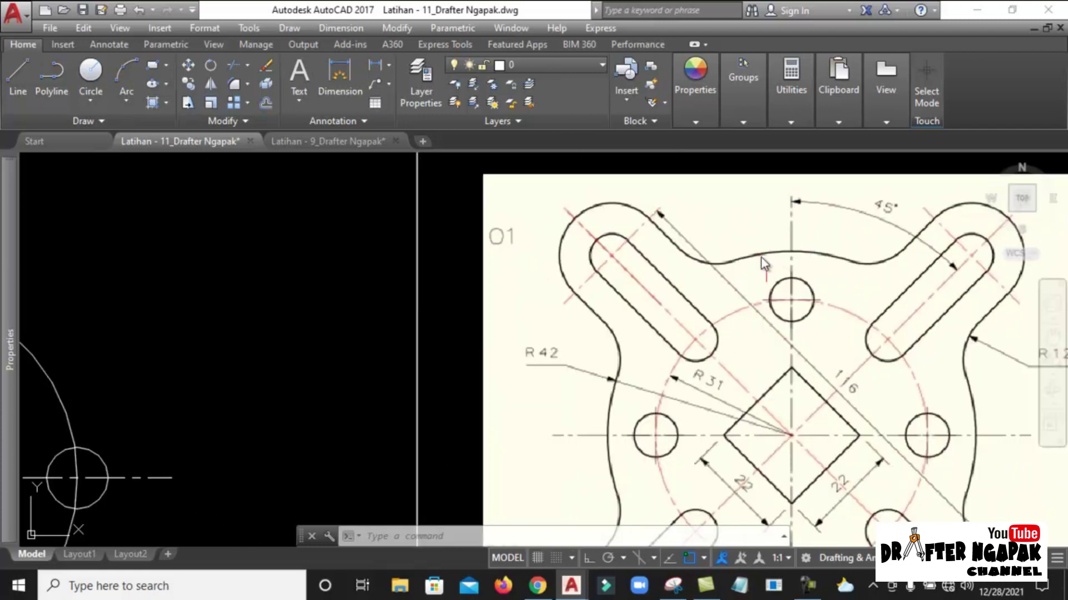
scroll(786, 252, "down", 2)
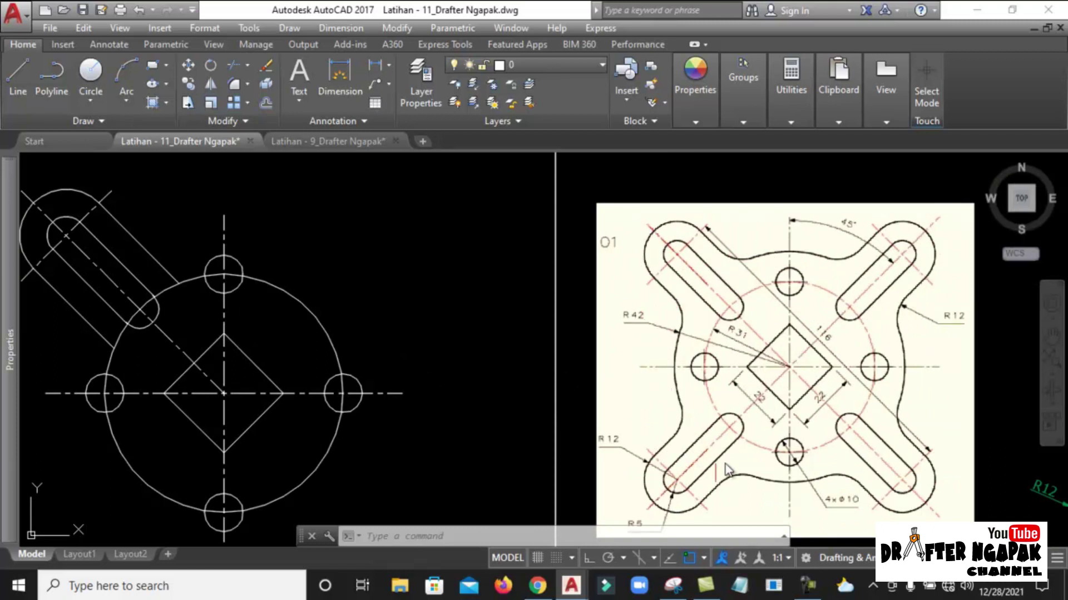
scroll(638, 338, "up", 2)
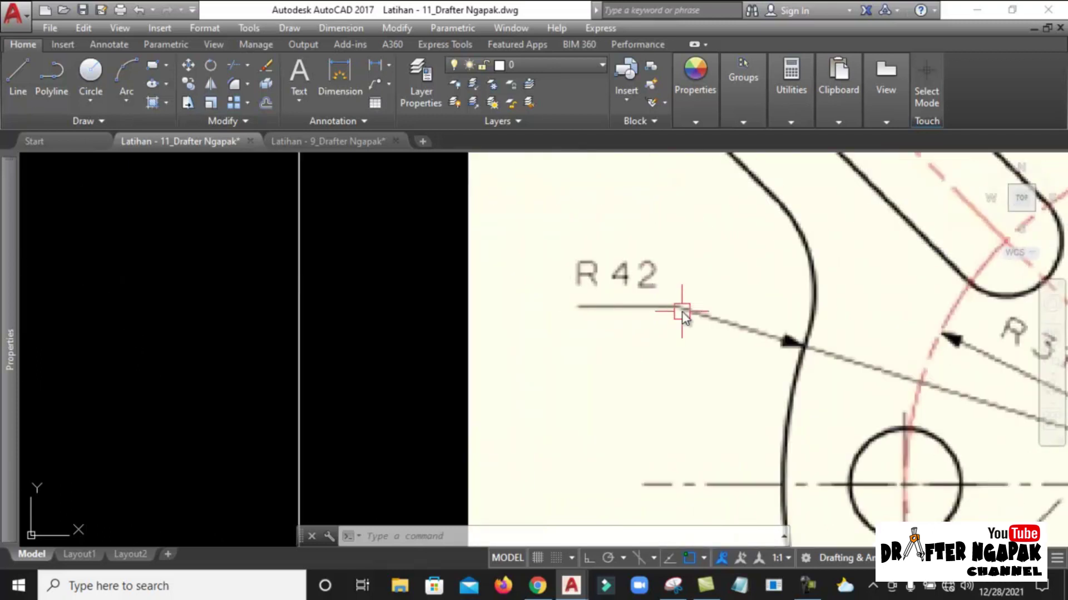
scroll(682, 314, "down", 5)
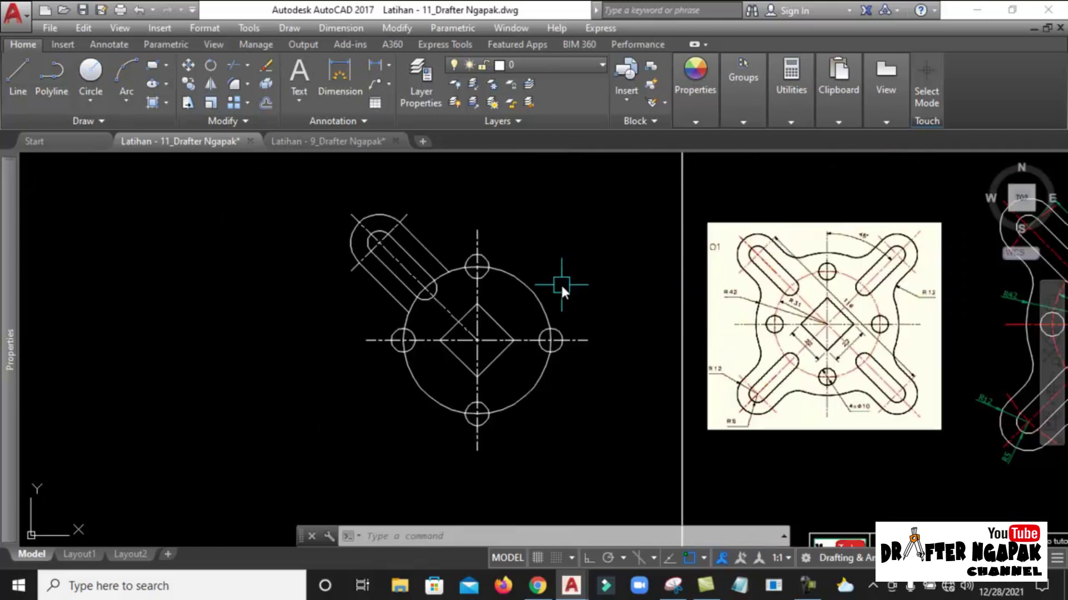
scroll(418, 290, "up", 2)
type("c")
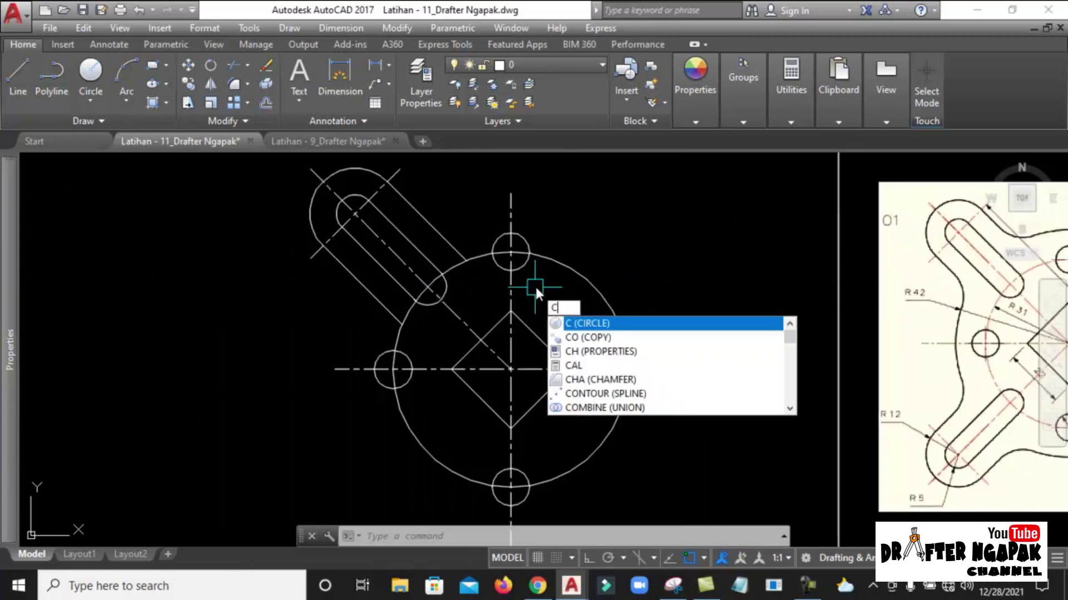
key("Return")
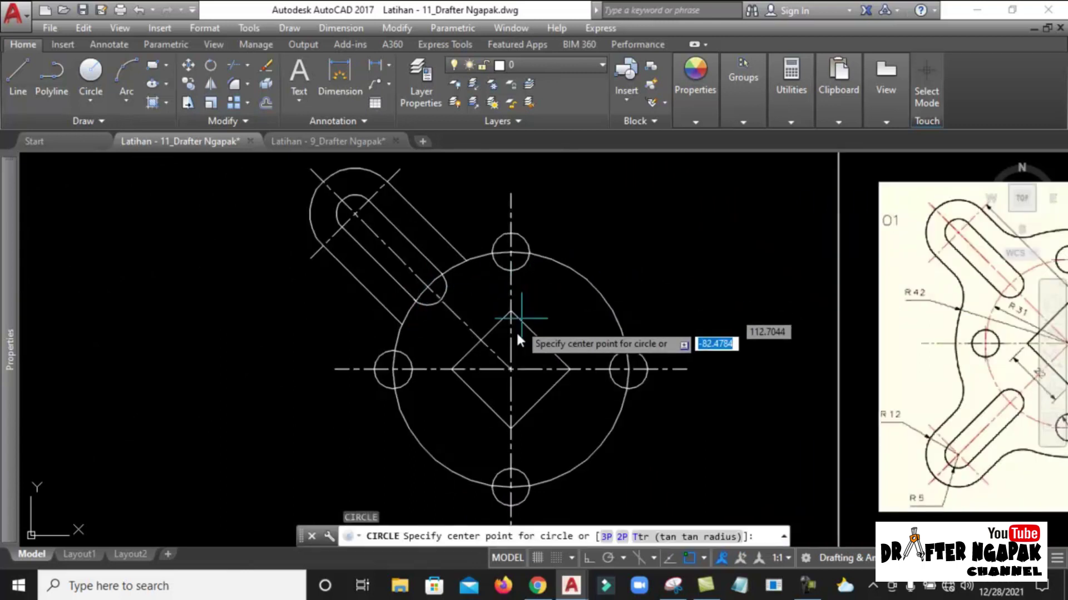
left_click(509, 369)
type("42")
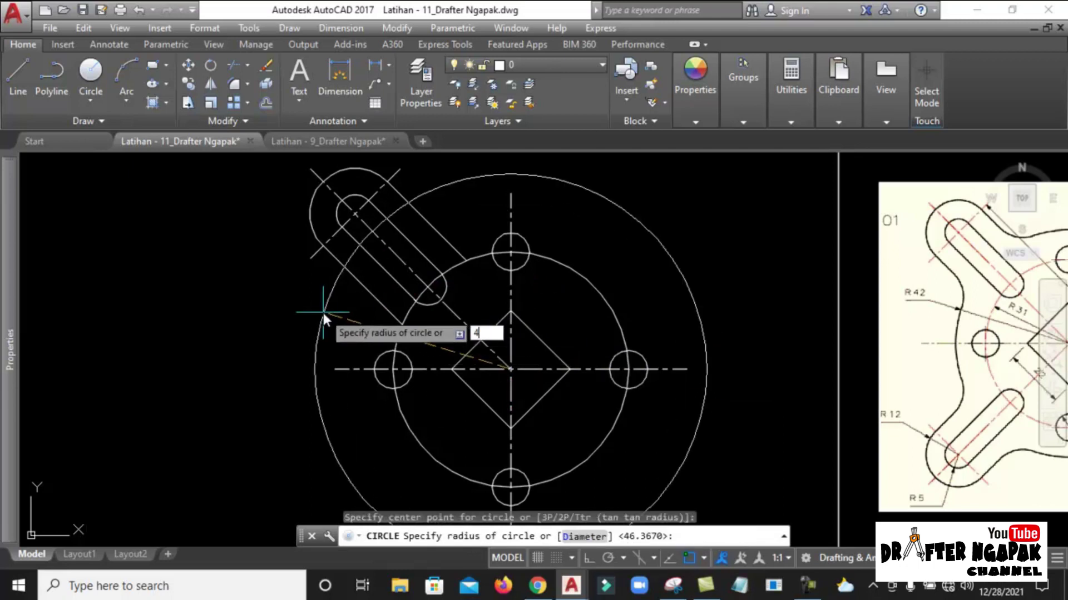
key("Return")
scroll(433, 232, "down", 1)
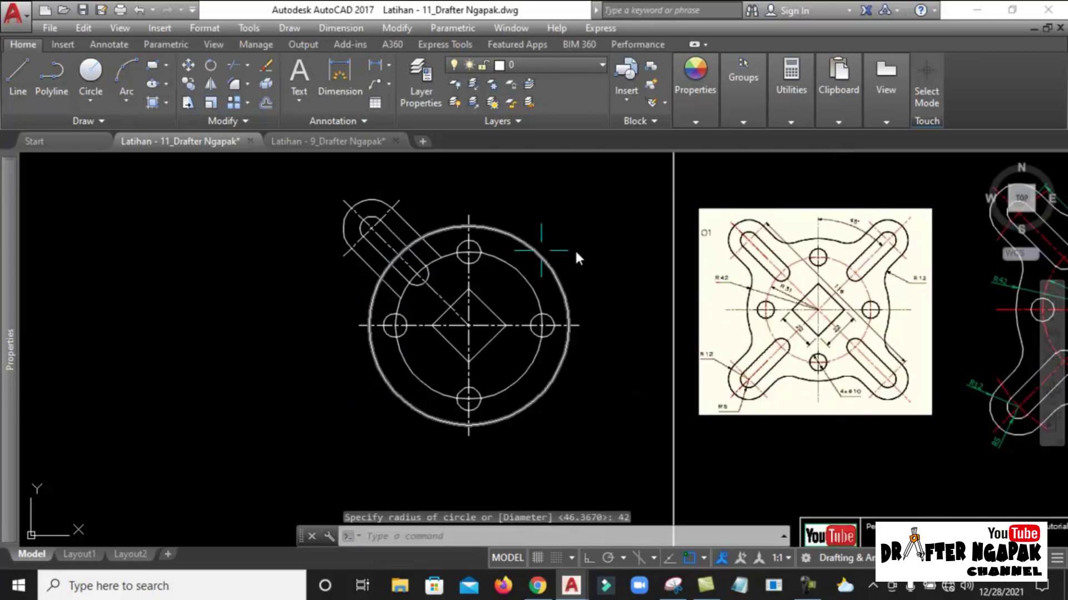
Trim the upper-left arm's two outer edges inside the R42 circle and the circle's arc that crosses the arm.
scroll(767, 244, "up", 2)
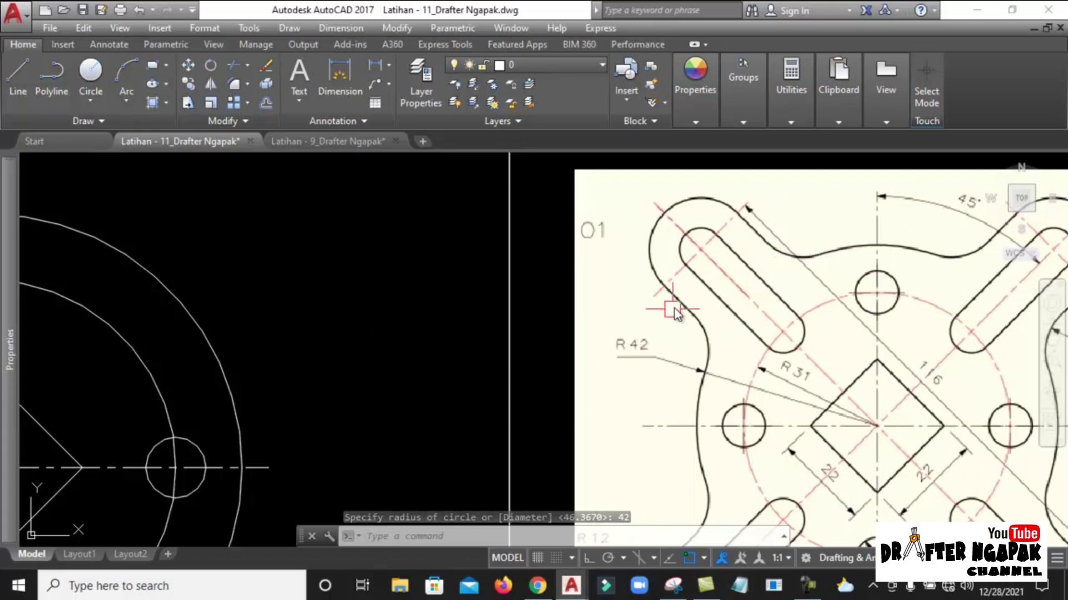
scroll(810, 352, "down", 4)
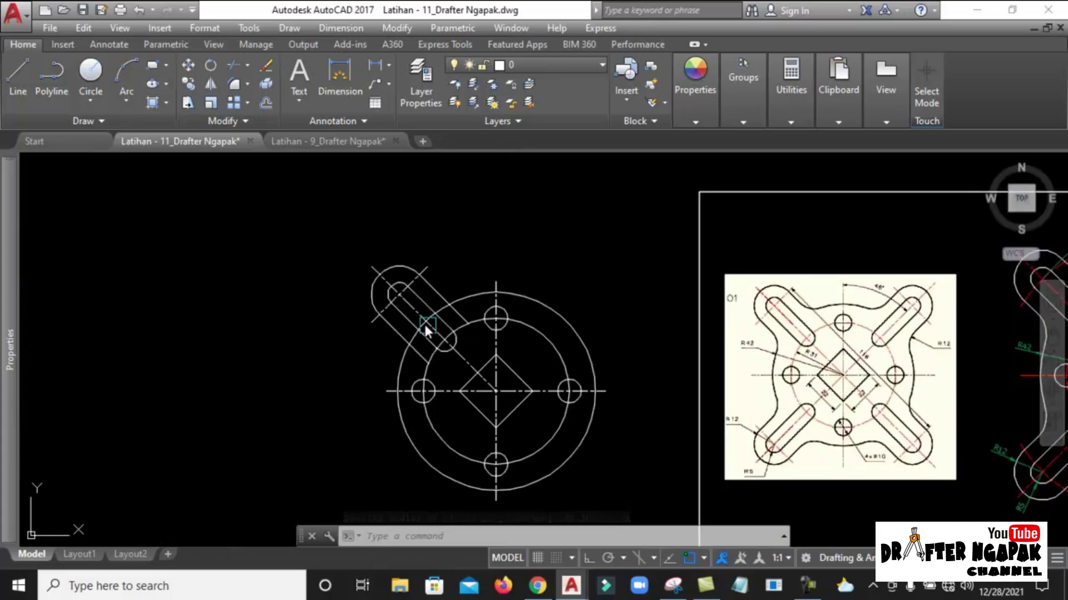
scroll(423, 321, "up", 4)
type("tr")
key("Return")
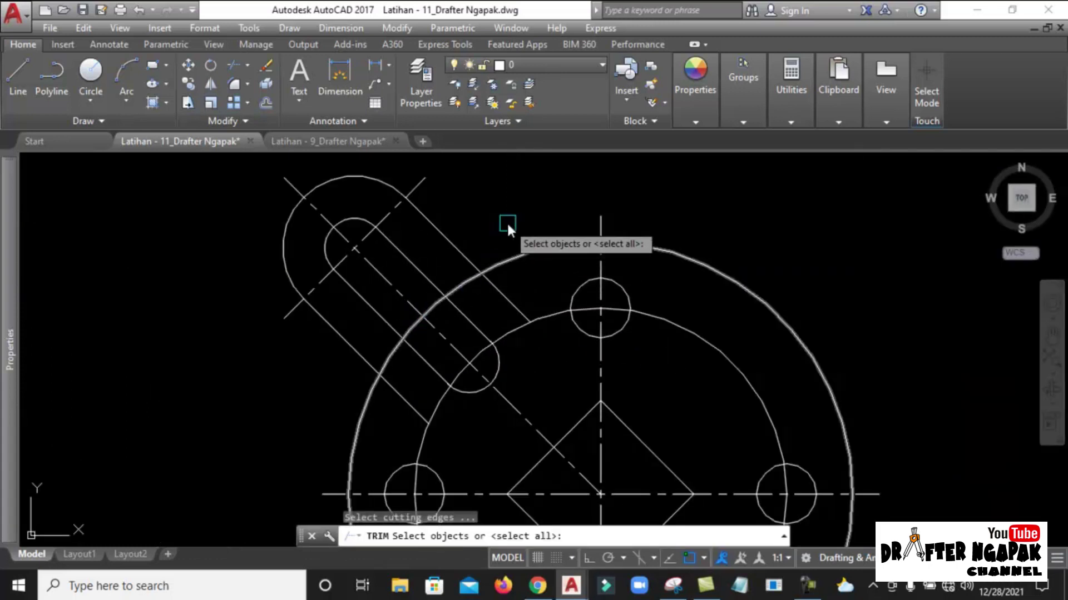
left_click(506, 222)
left_click(467, 290)
left_click(393, 418)
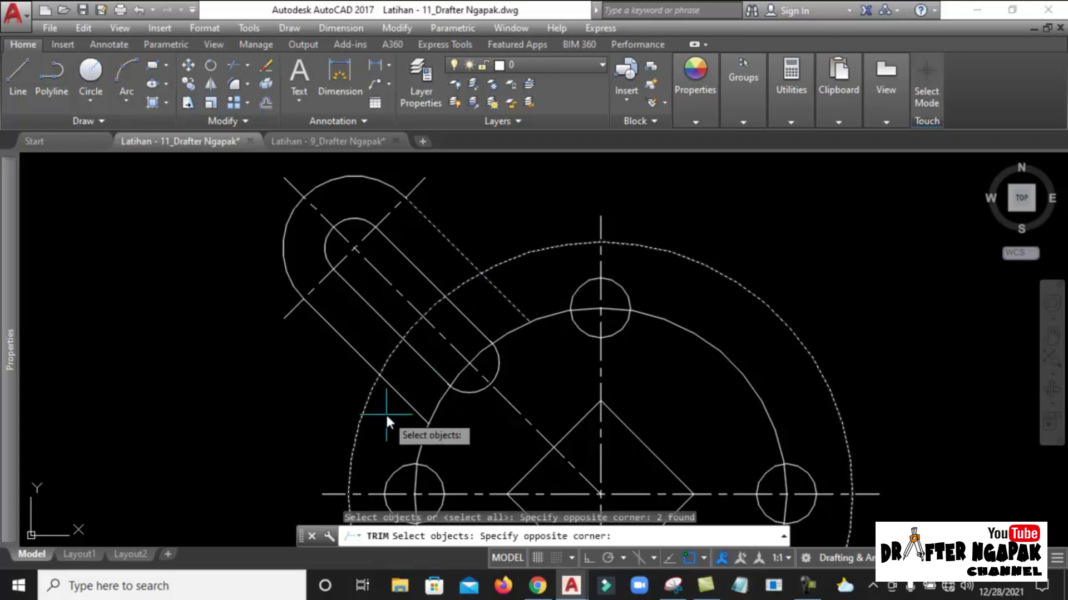
left_click(365, 363)
key("Return")
left_click(398, 398)
key("Return")
key("Return")
left_click(497, 288)
left_click(447, 266)
key("Return")
scroll(489, 273, "down", 3)
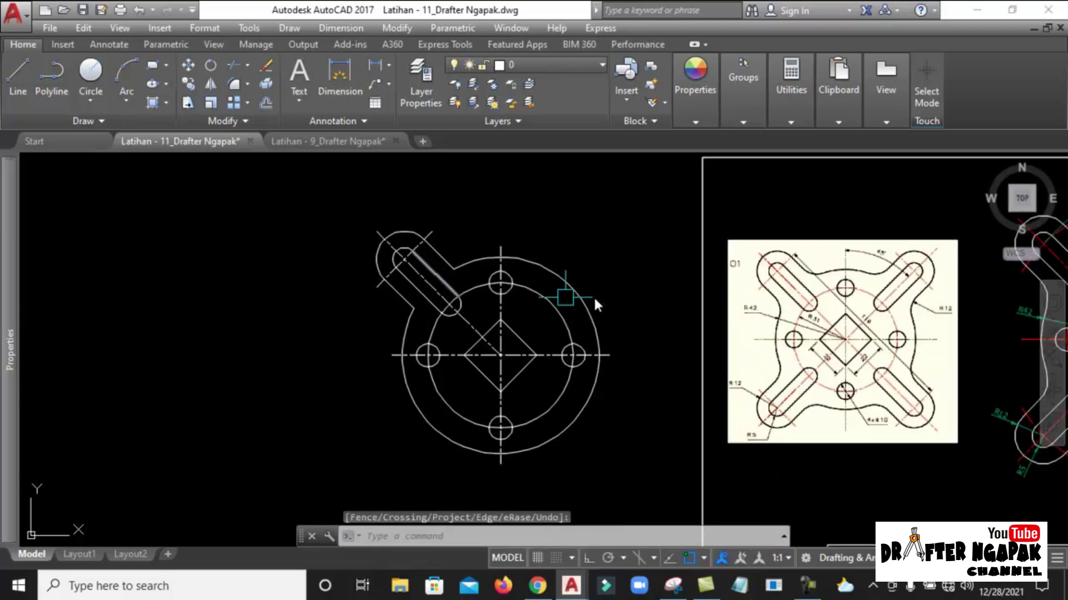
Examine the reference image for the radius blending the arms into the R42 outline.
scroll(472, 262, "up", 3)
scroll(405, 265, "down", 2)
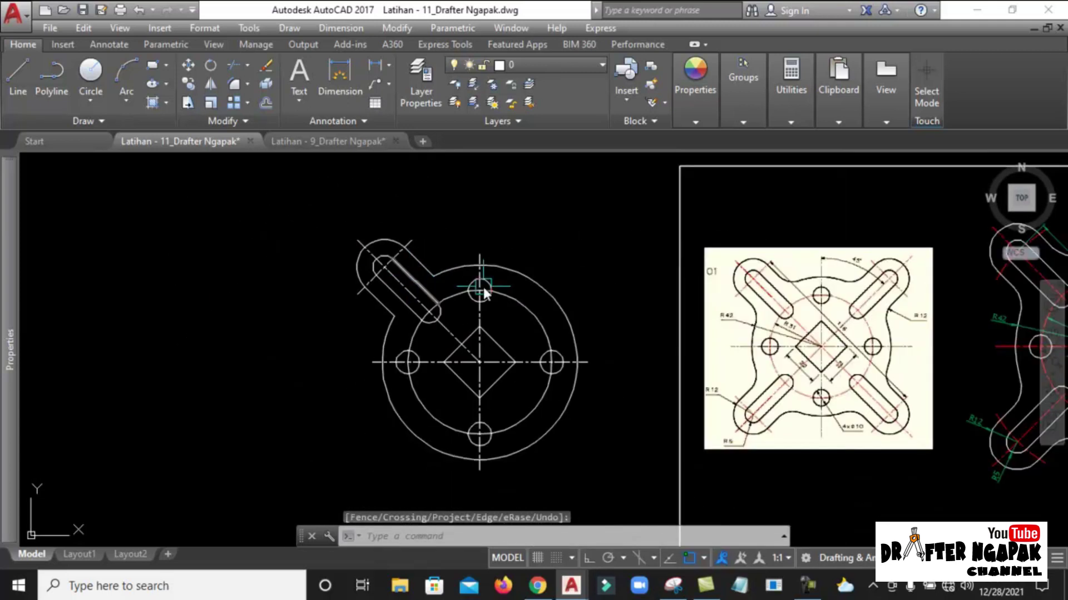
scroll(854, 397, "up", 1)
key("Return")
scroll(901, 263, "up", 2)
scroll(902, 263, "down", 2)
scroll(881, 281, "up", 2)
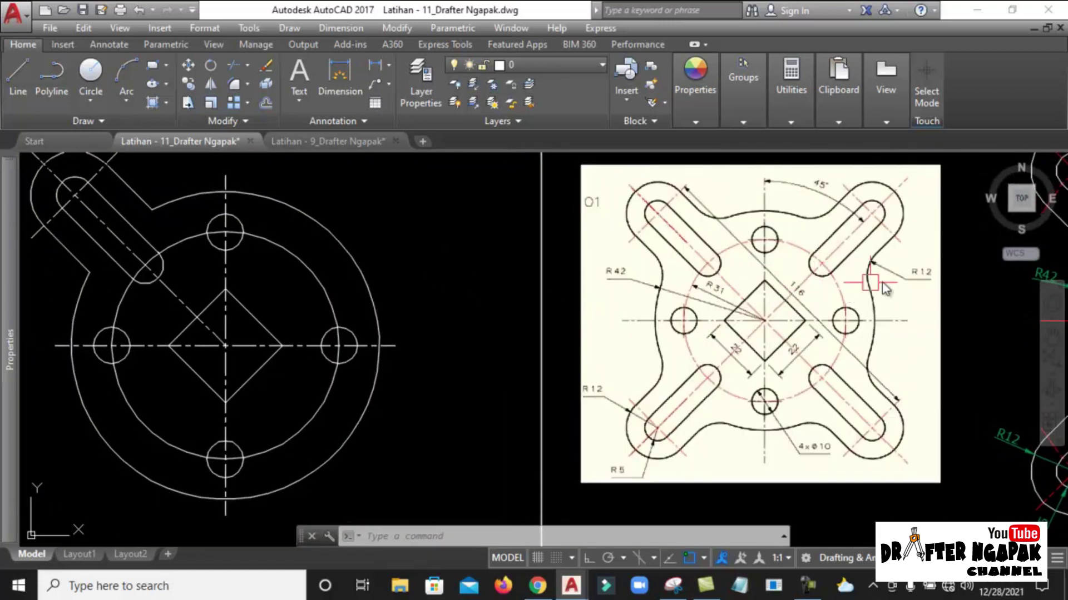
scroll(877, 278, "down", 6)
scroll(604, 300, "up", 5)
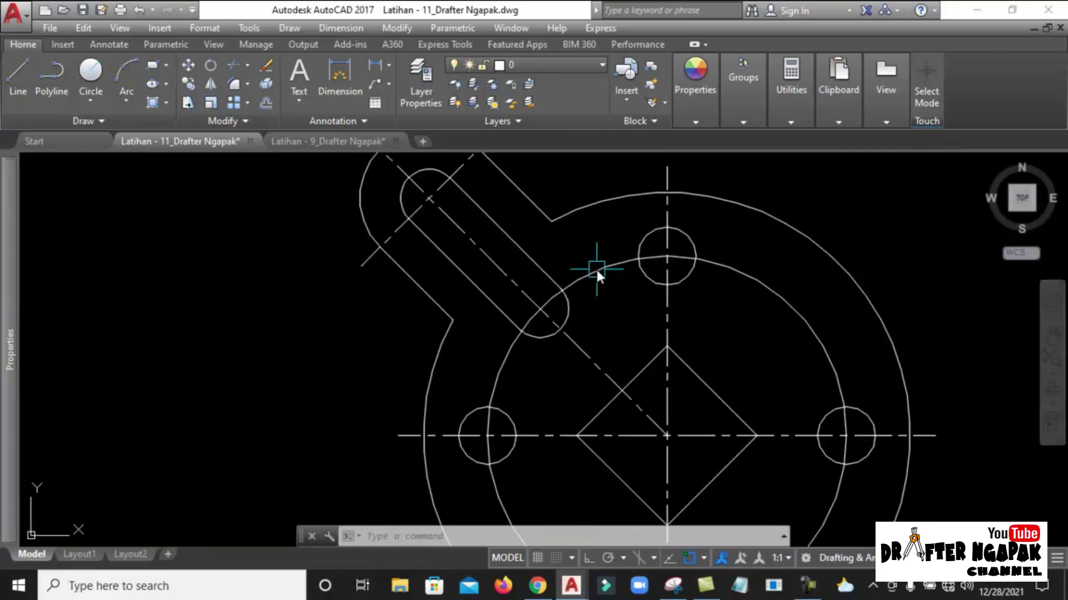
Fillet the corner between the arm's upper outer edge and the R42 circle with a radius of 12.
middle_click_drag(595, 274, 543, 293)
type("f")
key("Return")
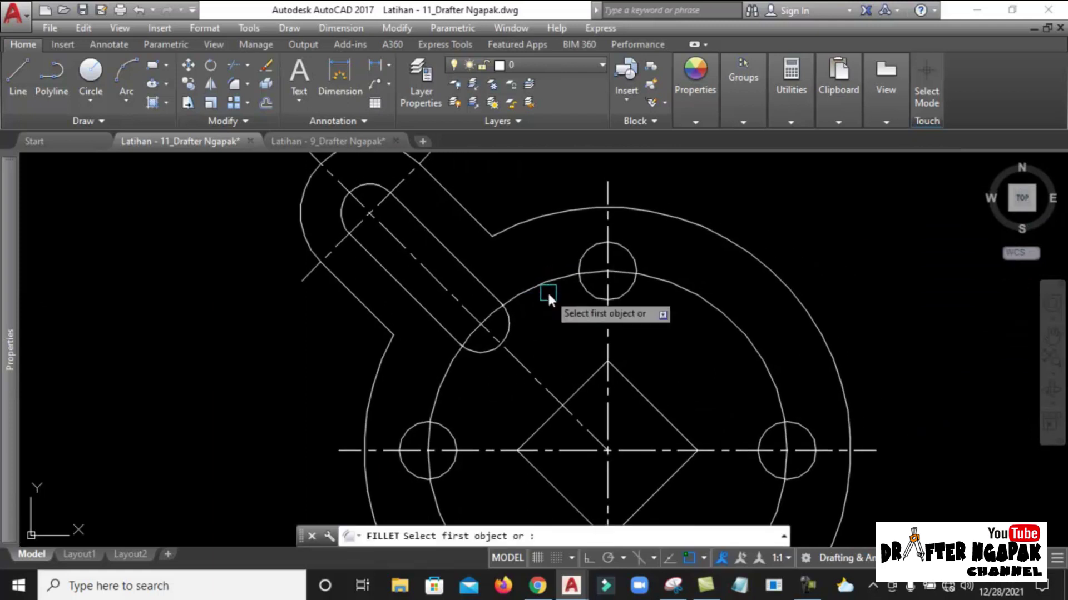
type("r")
key("Return")
type("12")
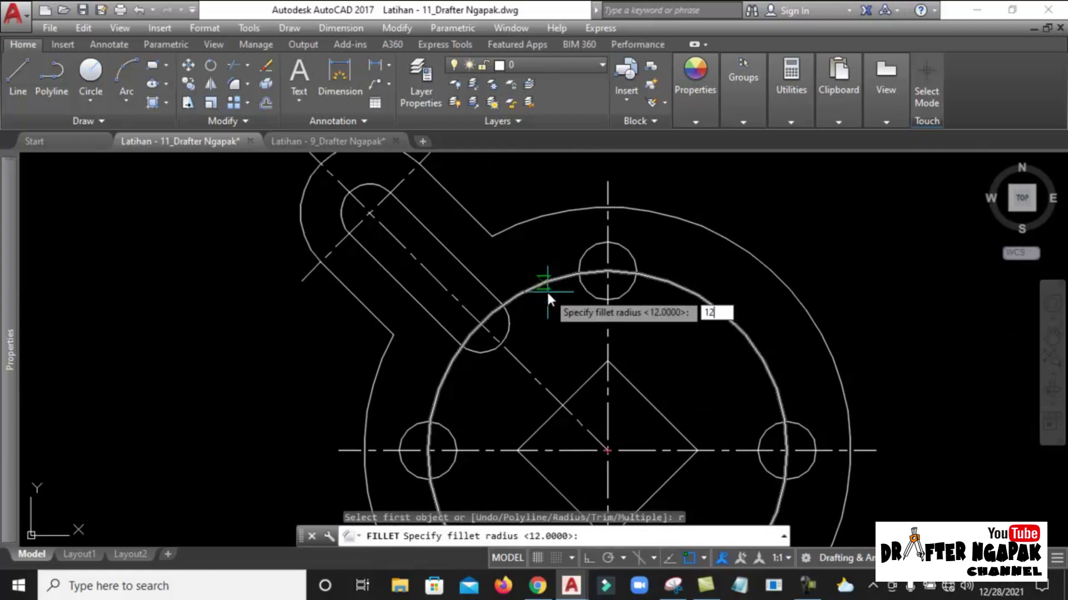
key("Return")
left_click(482, 225)
left_click(504, 227)
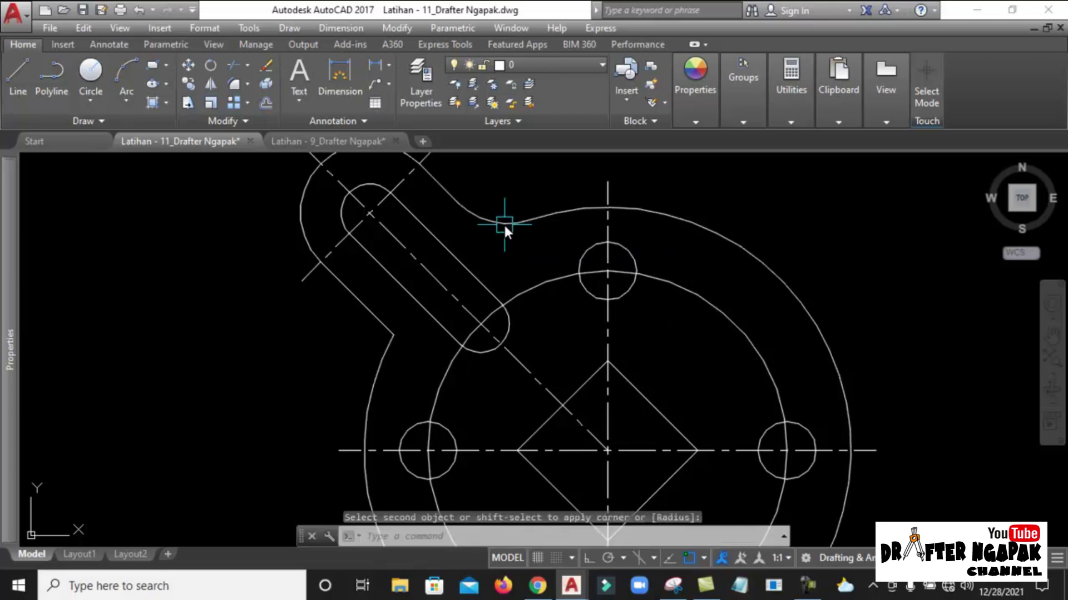
Fillet the corner between the arm's lower outer edge and the R42 circle with the same radius.
key("Return")
left_click(362, 305)
left_click(383, 356)
key("Return")
scroll(407, 335, "down", 2)
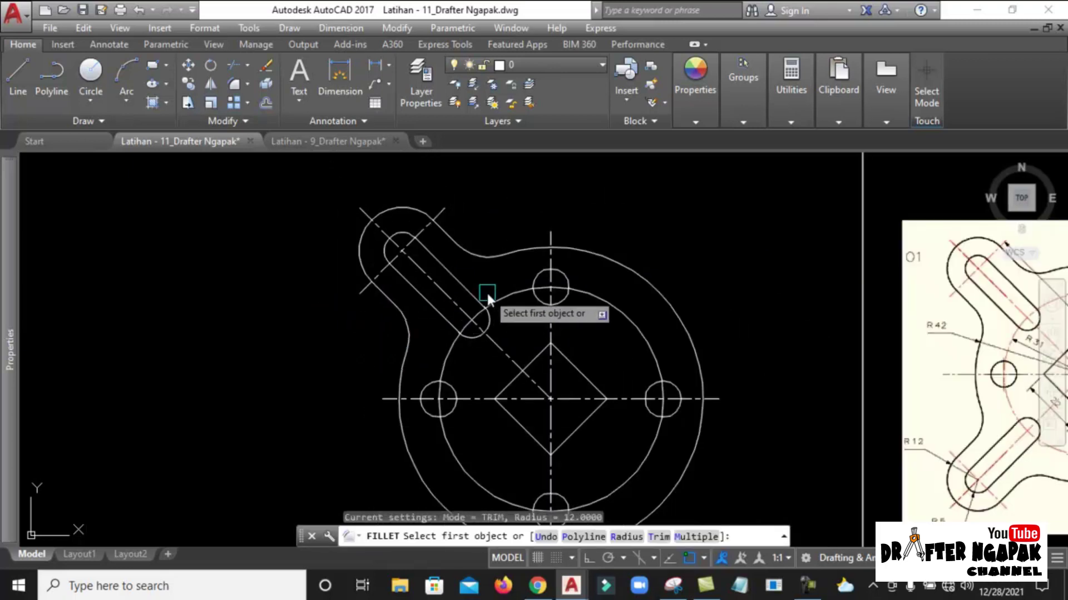
scroll(469, 277, "down", 2)
key("Escape")
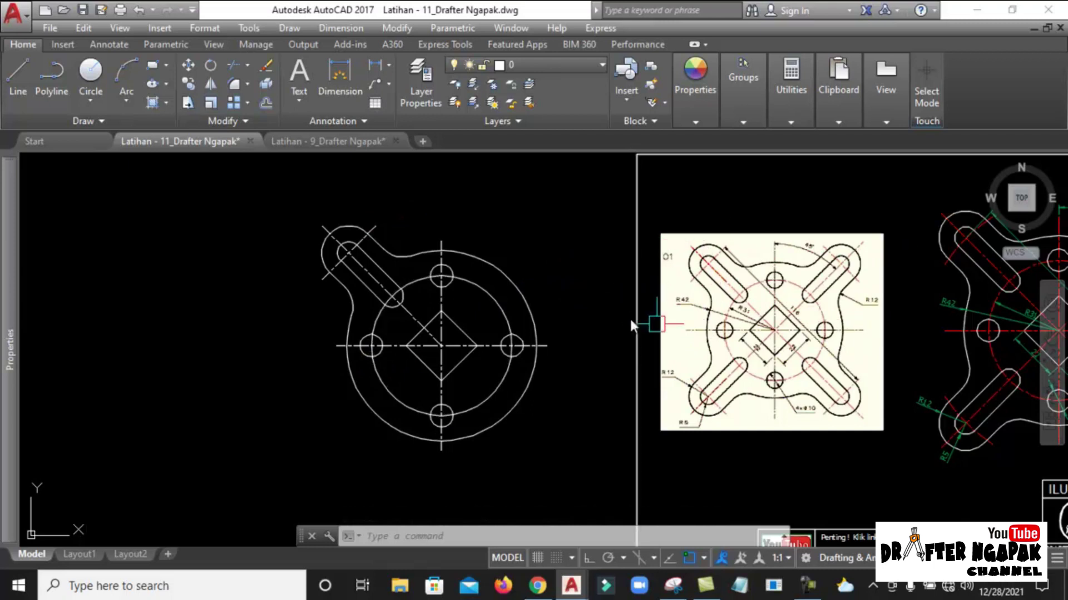
Create a polar array of the upper-left arm's outline, fillets, slot and short cross line about the plate's centre, leaving out the diagonal axis line.
type("ar")
key("Return")
scroll(343, 253, "up", 2)
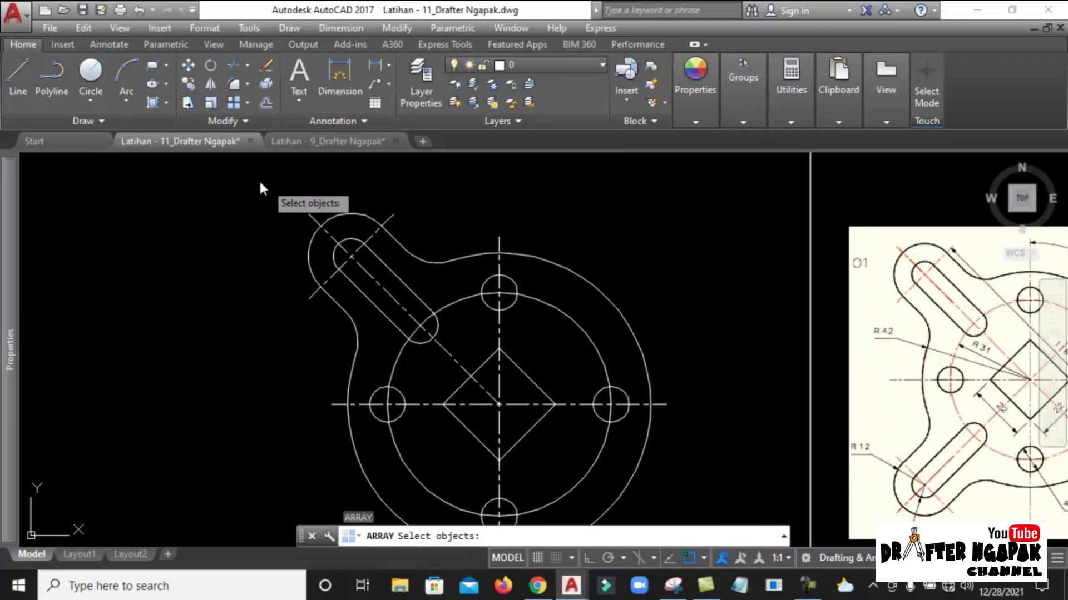
left_click(241, 178)
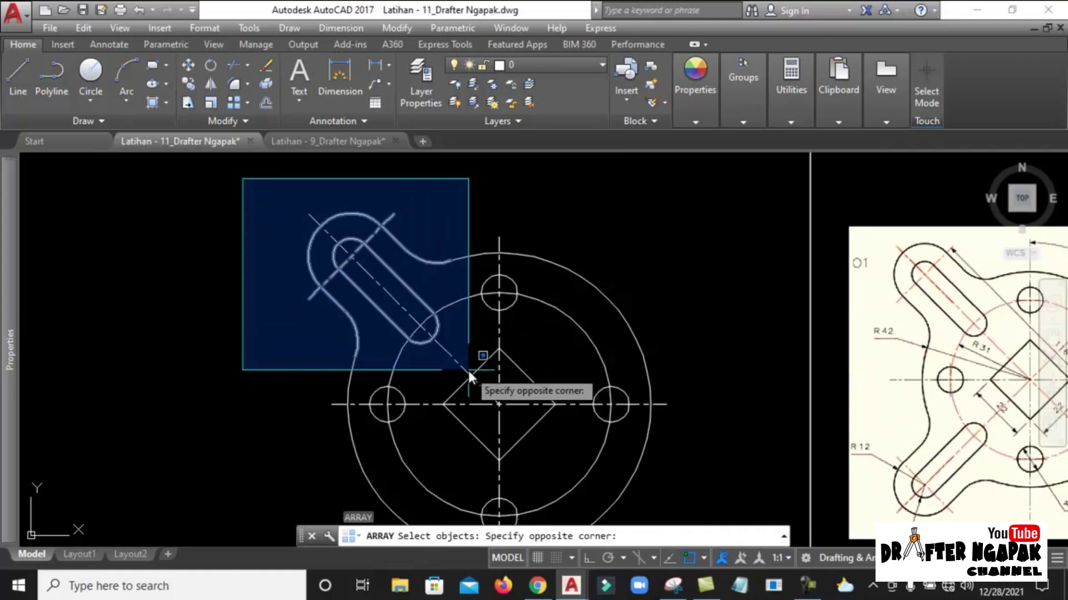
left_click(316, 281)
left_click(425, 167)
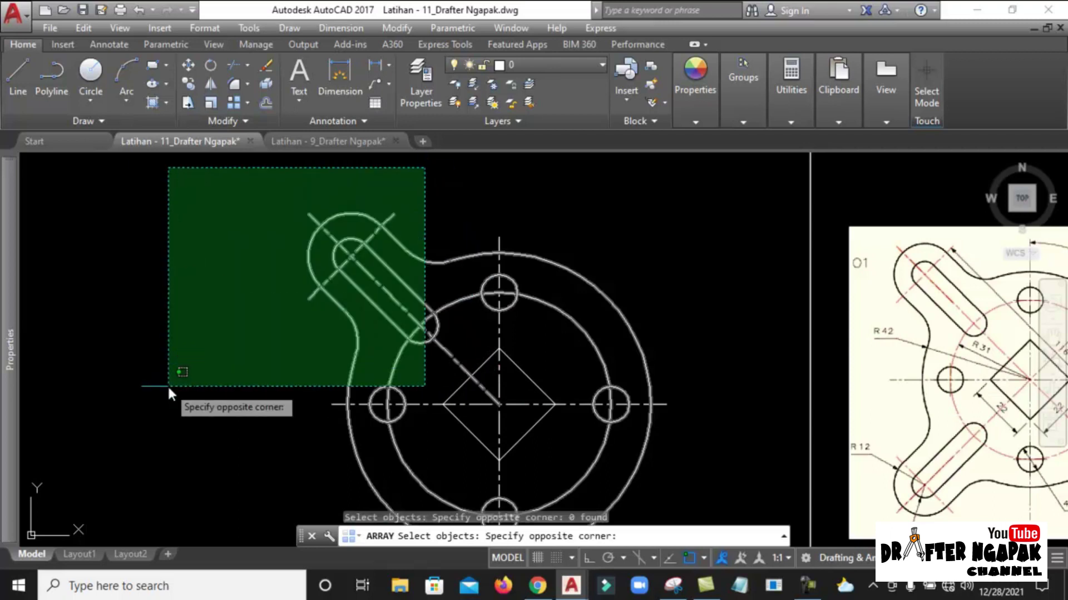
left_click(456, 189)
left_click(244, 177)
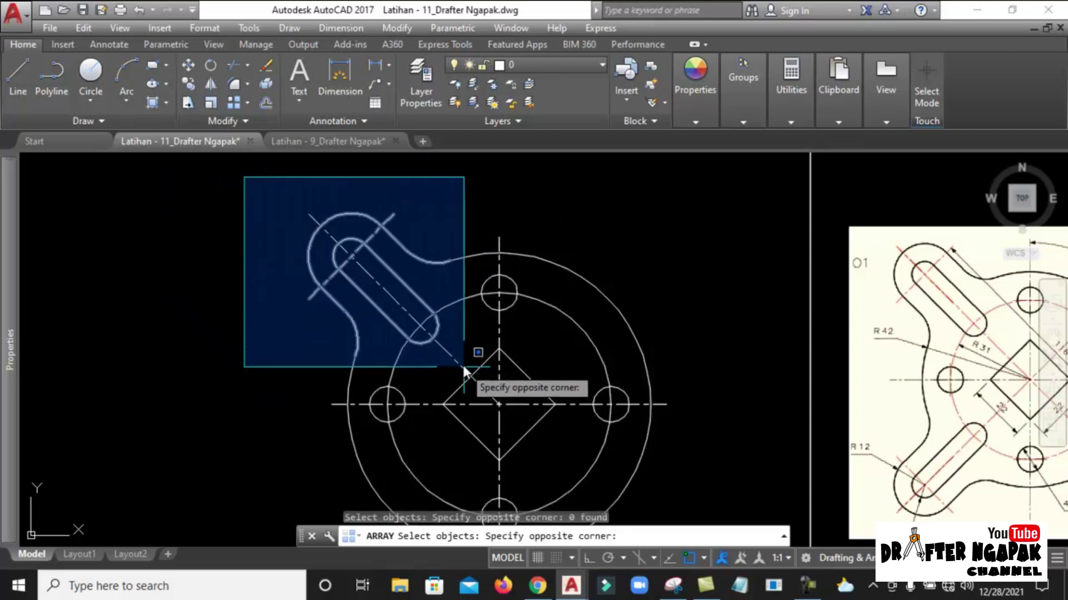
scroll(450, 343, "up", 2)
middle_click_drag(450, 342, 496, 418)
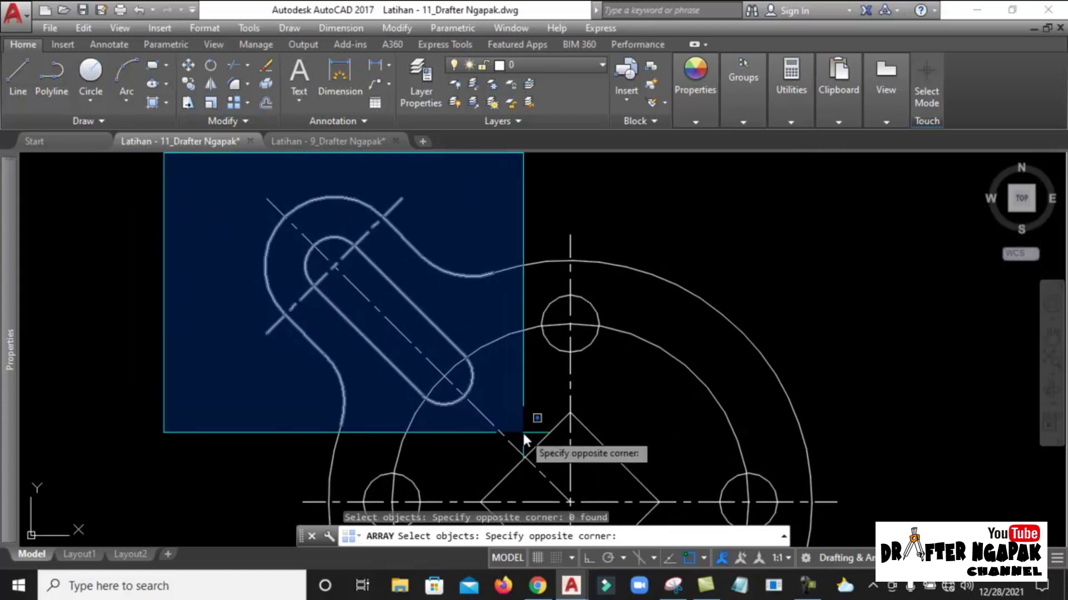
left_click(523, 431)
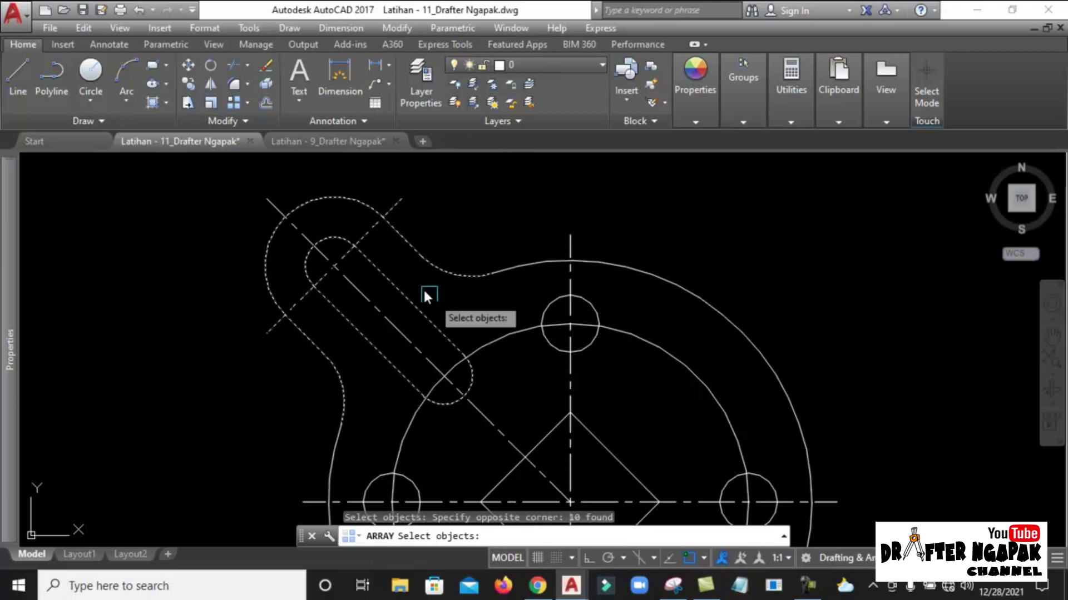
scroll(439, 275, "down", 4)
scroll(504, 271, "up", 2)
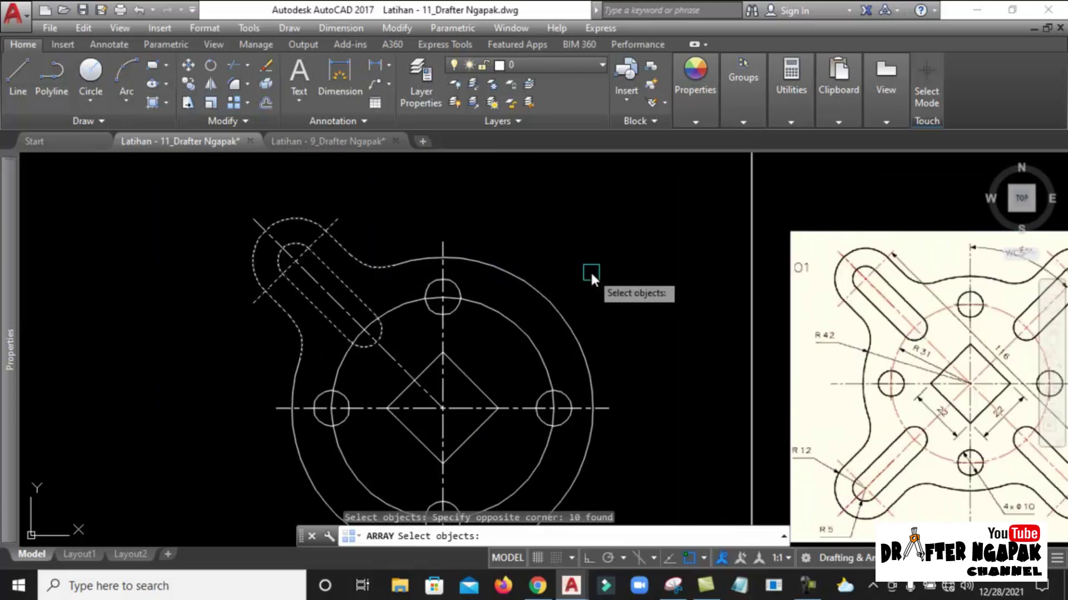
key("Return")
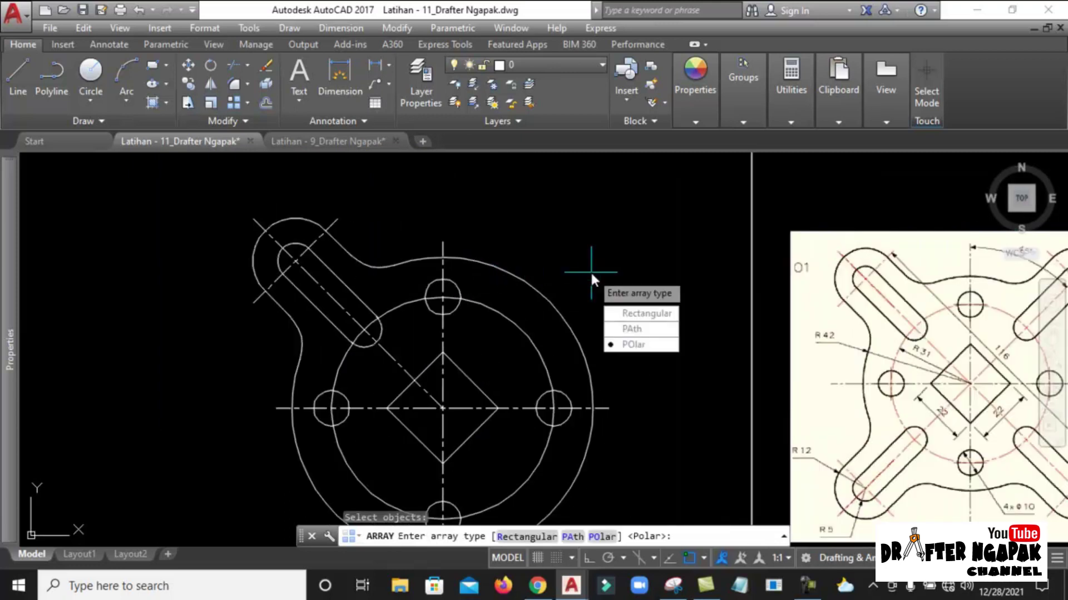
left_click(639, 345)
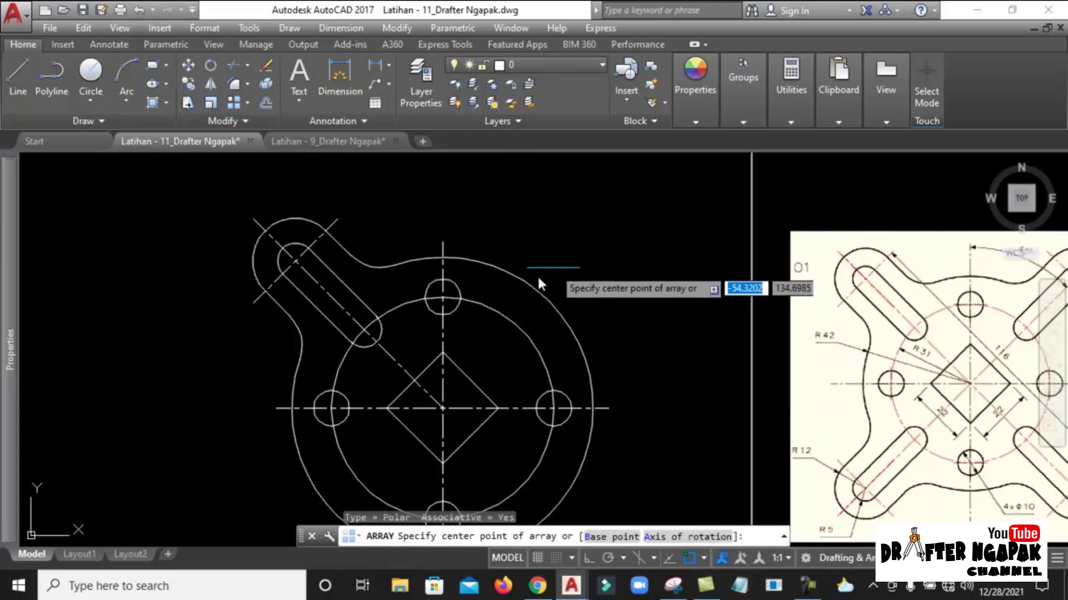
left_click(442, 409)
key("Return")
scroll(458, 243, "down", 3)
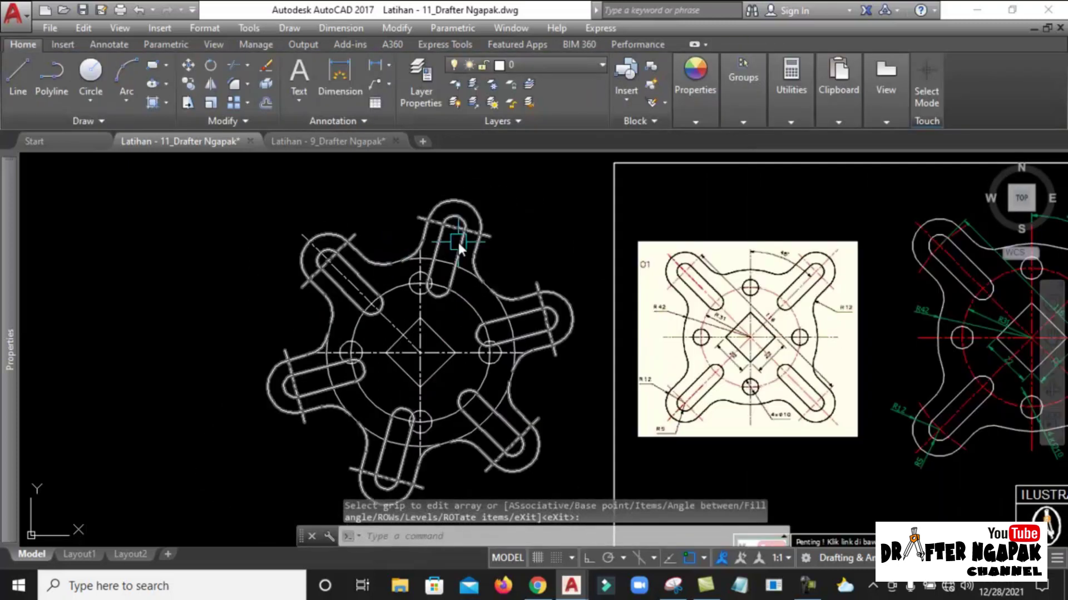
Set the polar array of arms to 4 items.
scroll(521, 291, "up", 2)
left_click(493, 206)
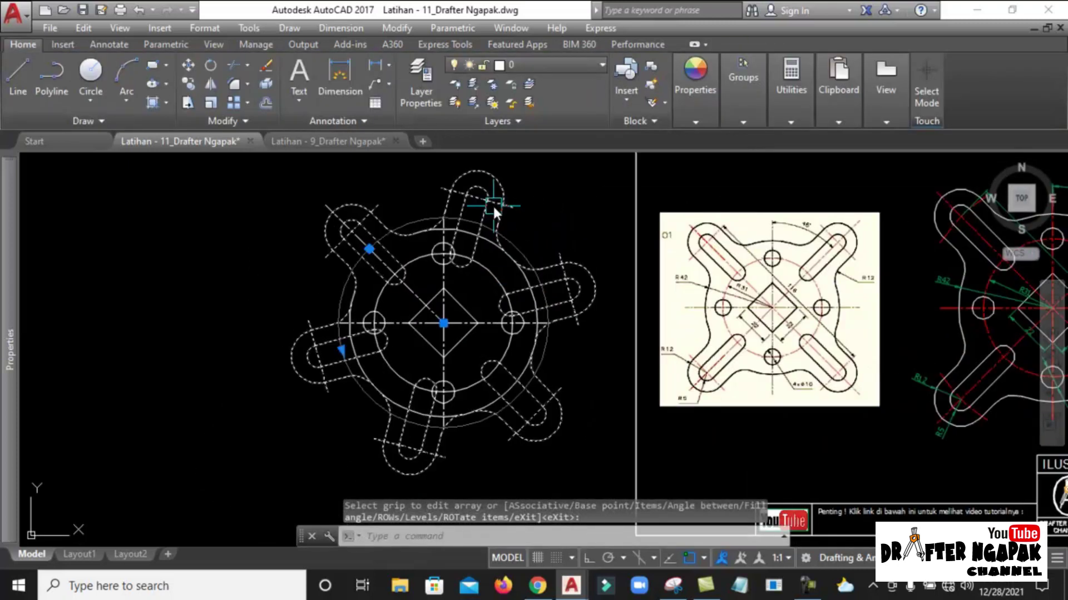
double_click(165, 73)
type("4")
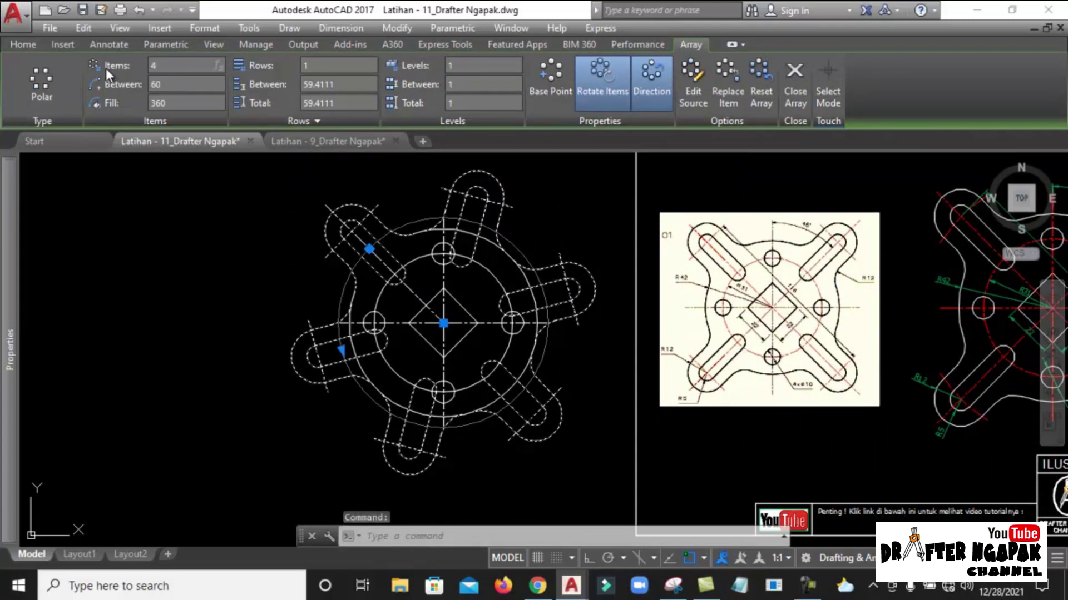
key("Return")
key("Escape")
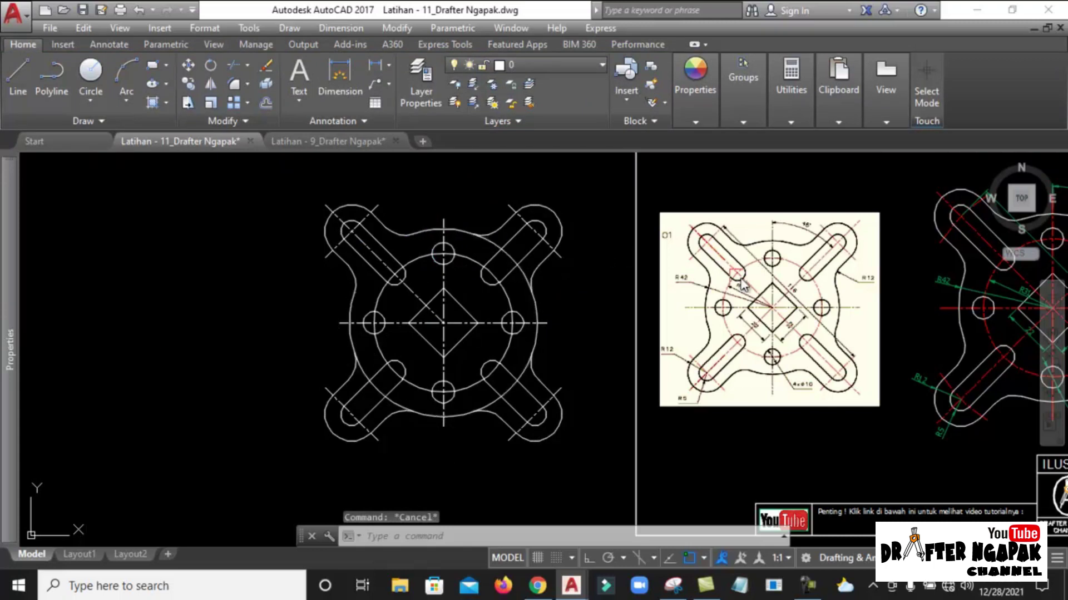
scroll(799, 259, "up", 4)
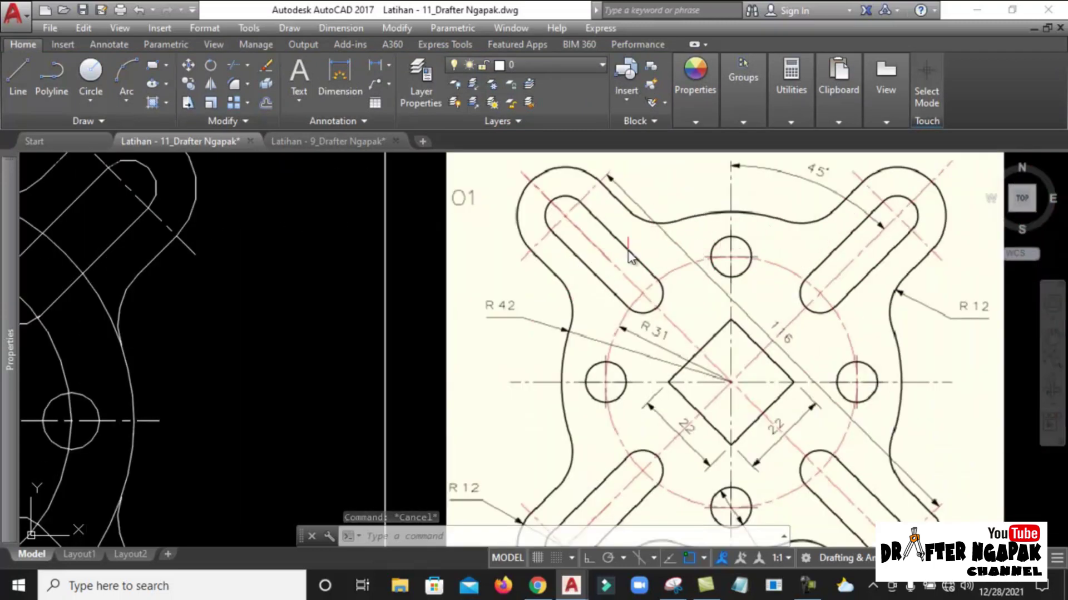
Trim the part of the R42 circle crossing the upper-right arm, using that arm's two fillets as cutting edges.
scroll(774, 246, "down", 3)
middle_click_drag(278, 270, 520, 269)
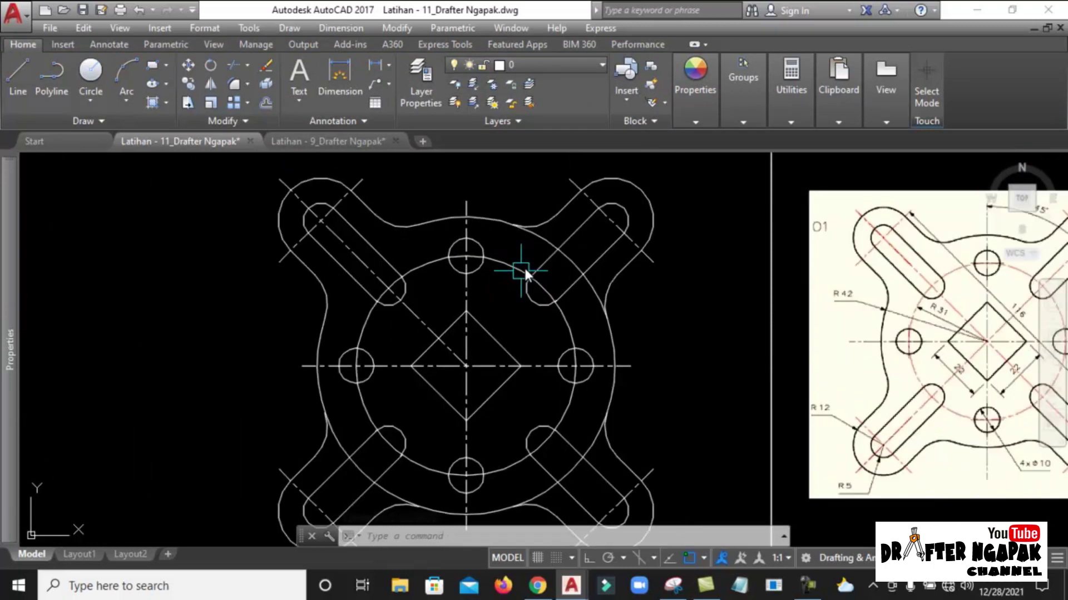
scroll(519, 269, "up", 3)
left_click(548, 198)
scroll(536, 206, "down", 2)
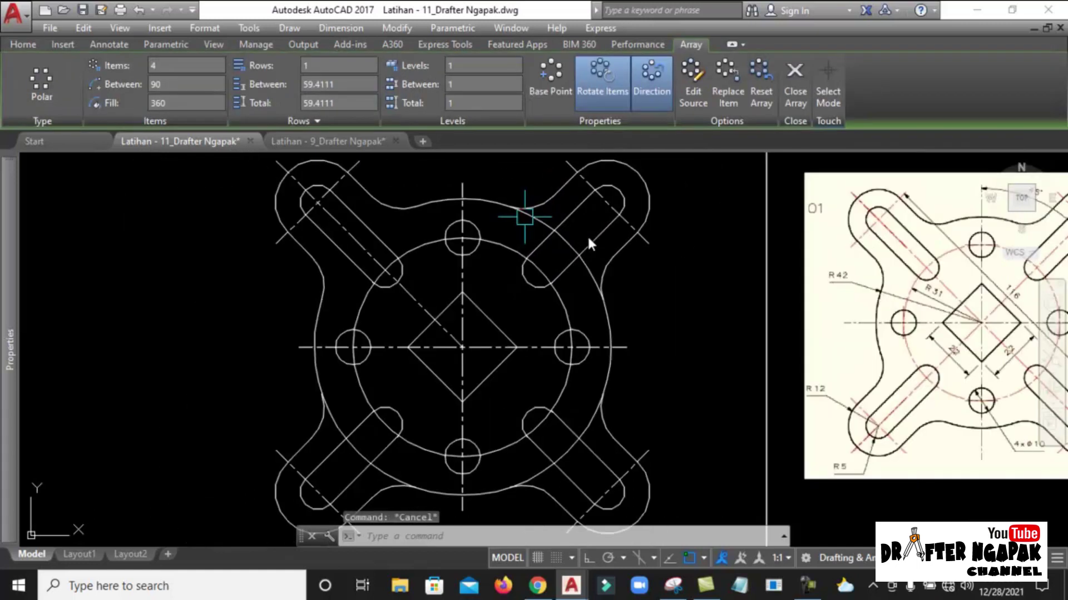
key("Escape")
type("tr")
key("Return")
scroll(553, 210, "up", 2)
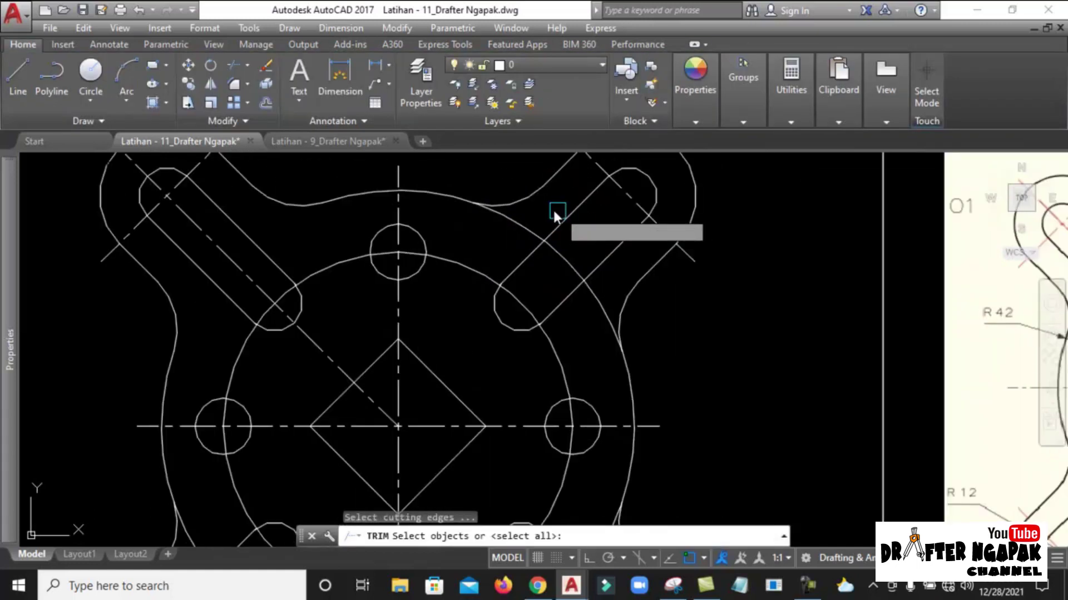
left_click(525, 199)
left_click(625, 305)
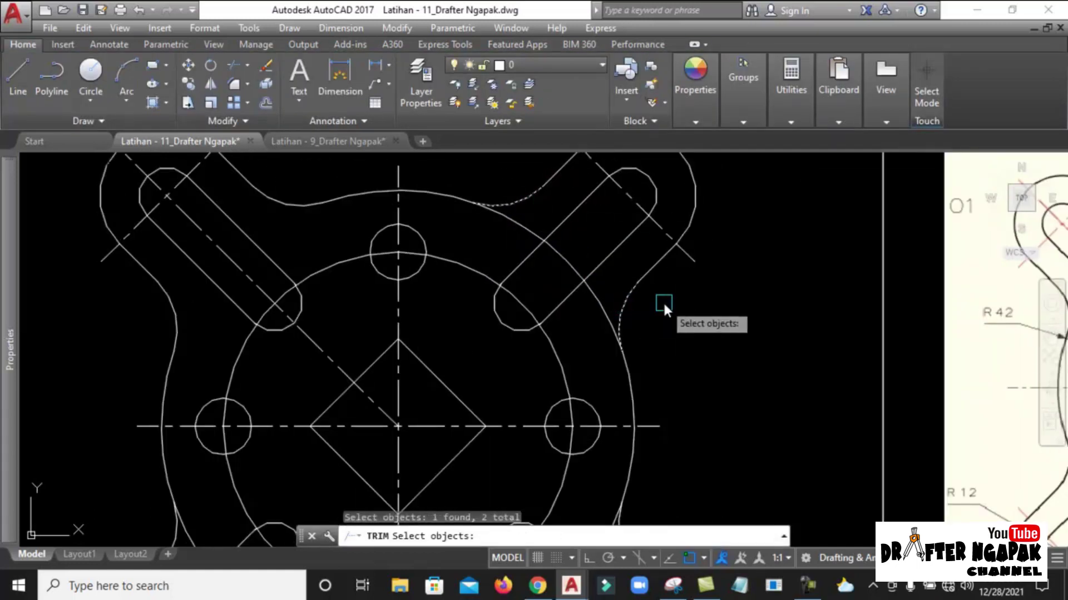
key("Return")
left_click(599, 306)
key("Return")
scroll(583, 278, "down", 2)
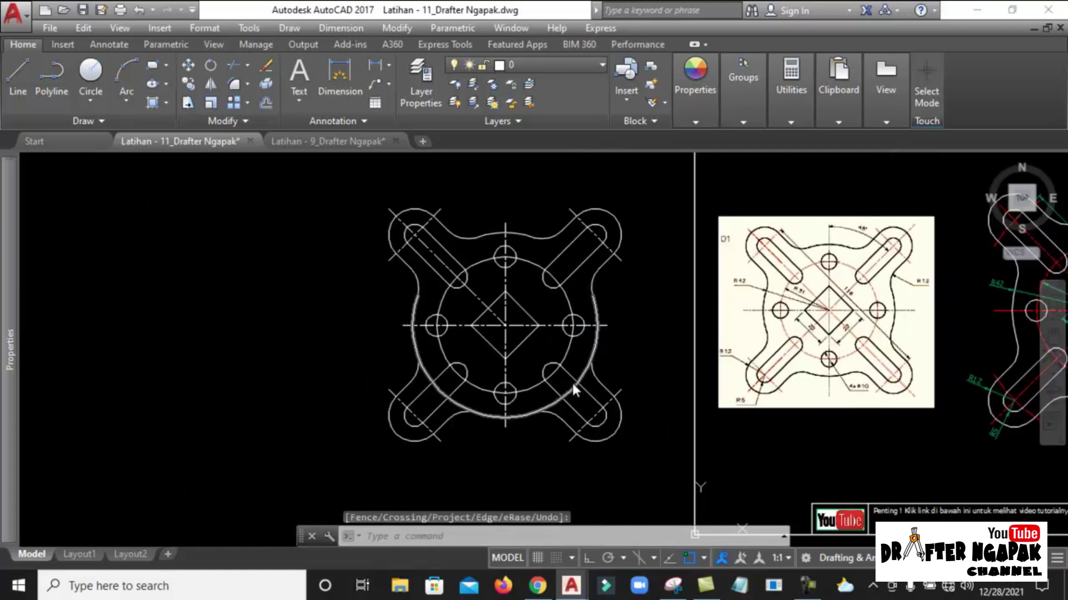
Trim the parts of the R42 circle crossing the two lower arms, using their four fillets as cutting edges.
scroll(556, 400, "up", 2)
scroll(544, 412, "up", 2)
type("tr")
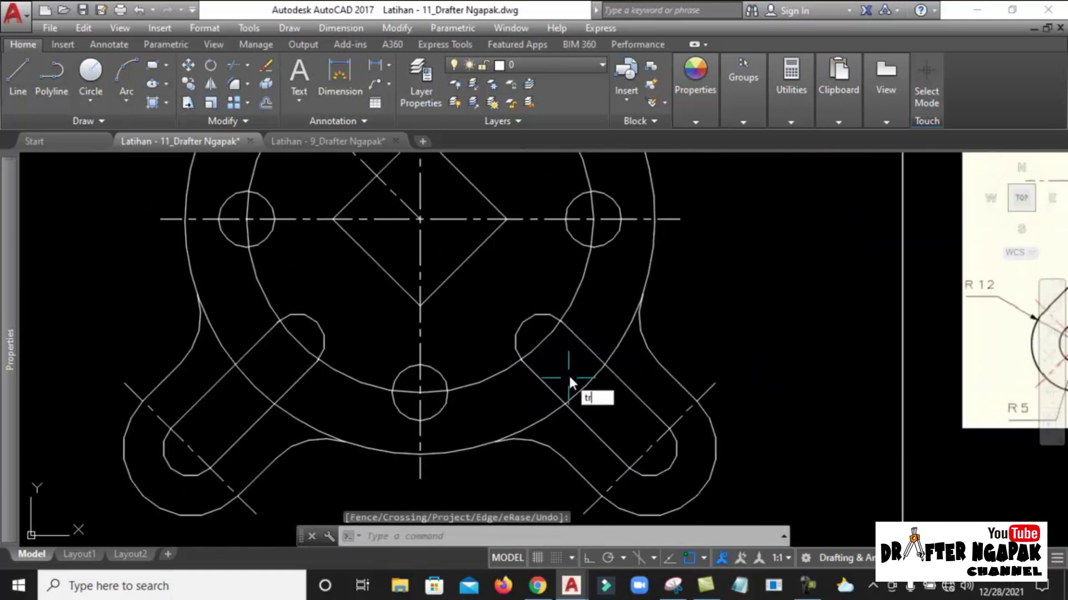
key("Return")
left_click(645, 348)
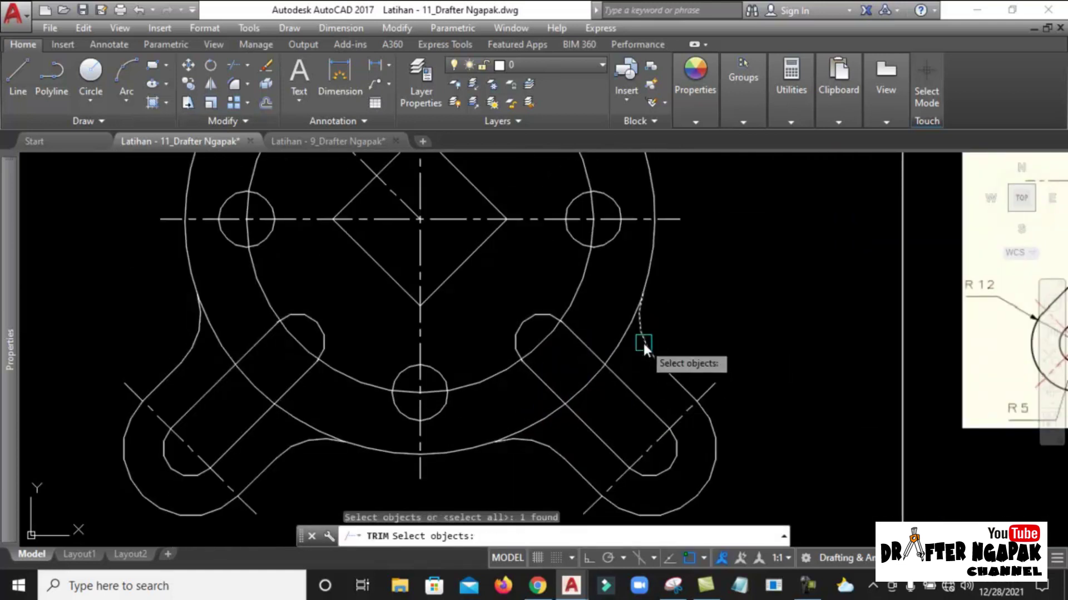
left_click(541, 444)
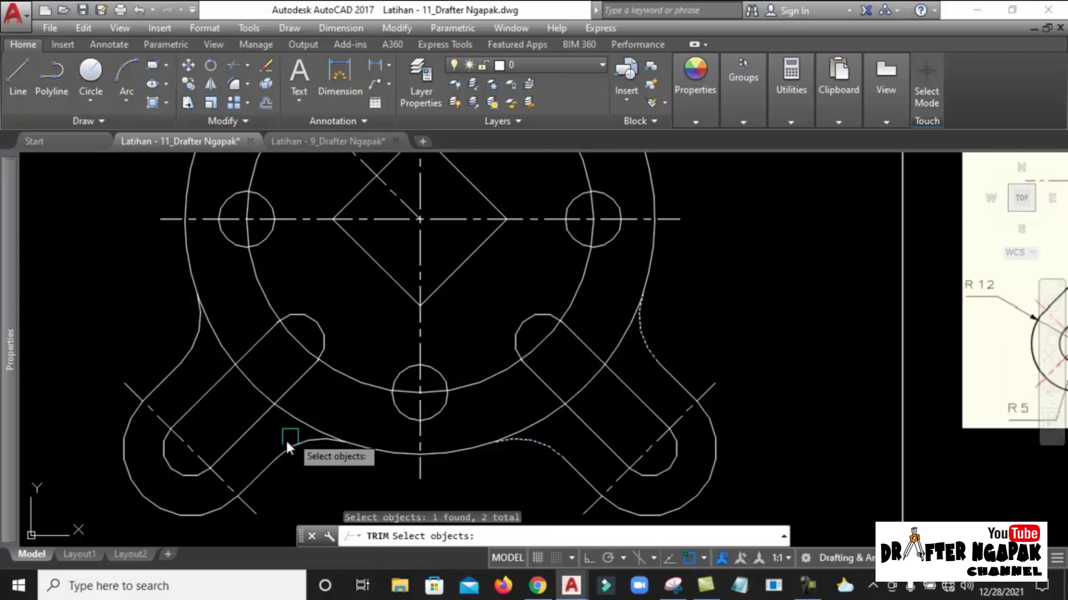
left_click(304, 442)
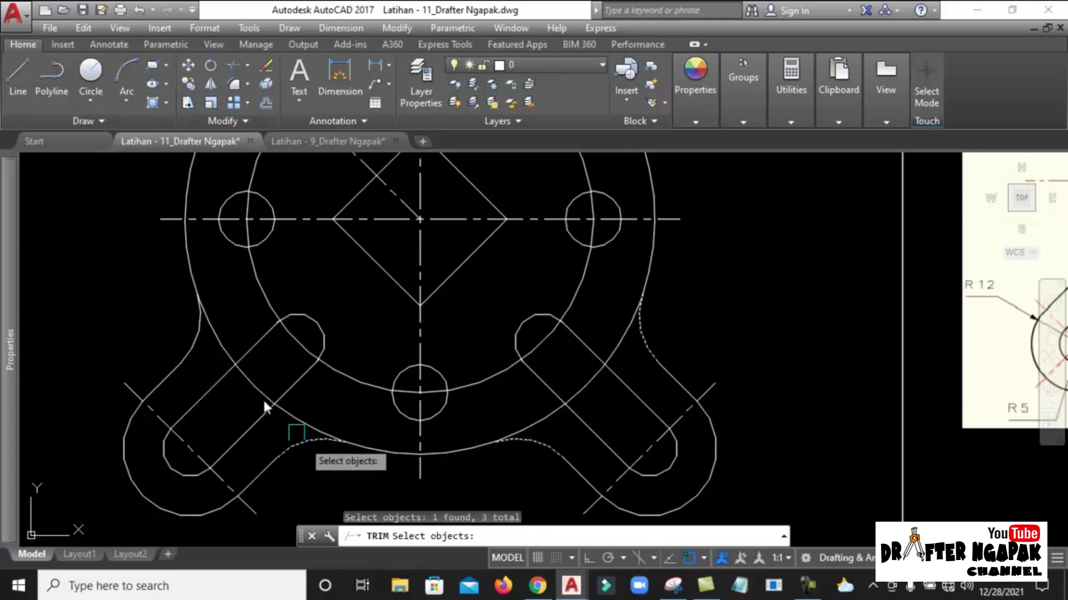
left_click(199, 339)
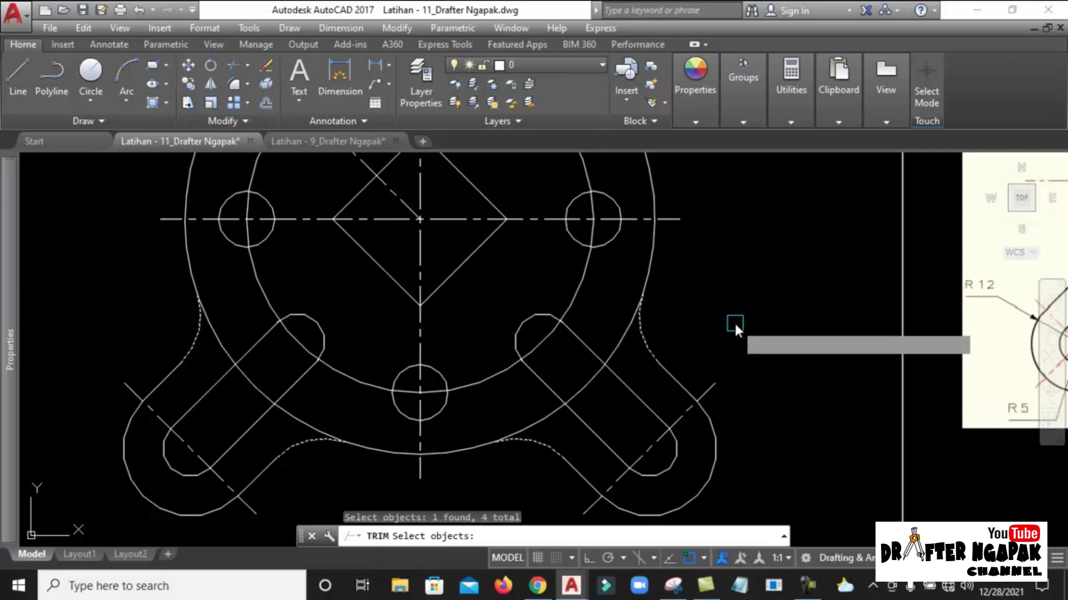
key("Return")
left_click(619, 344)
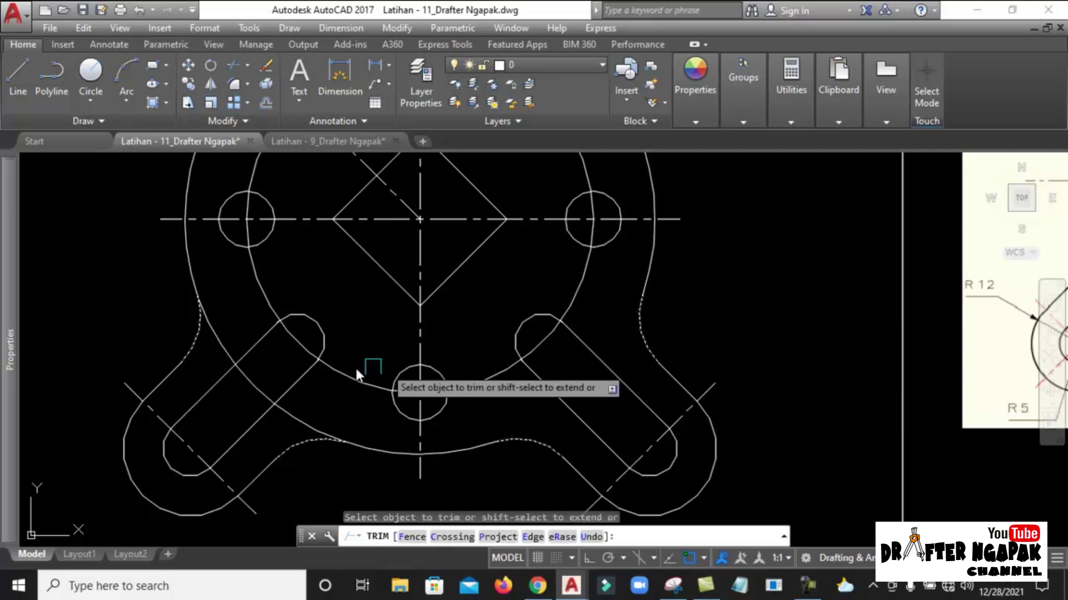
left_click(295, 413)
key("Return")
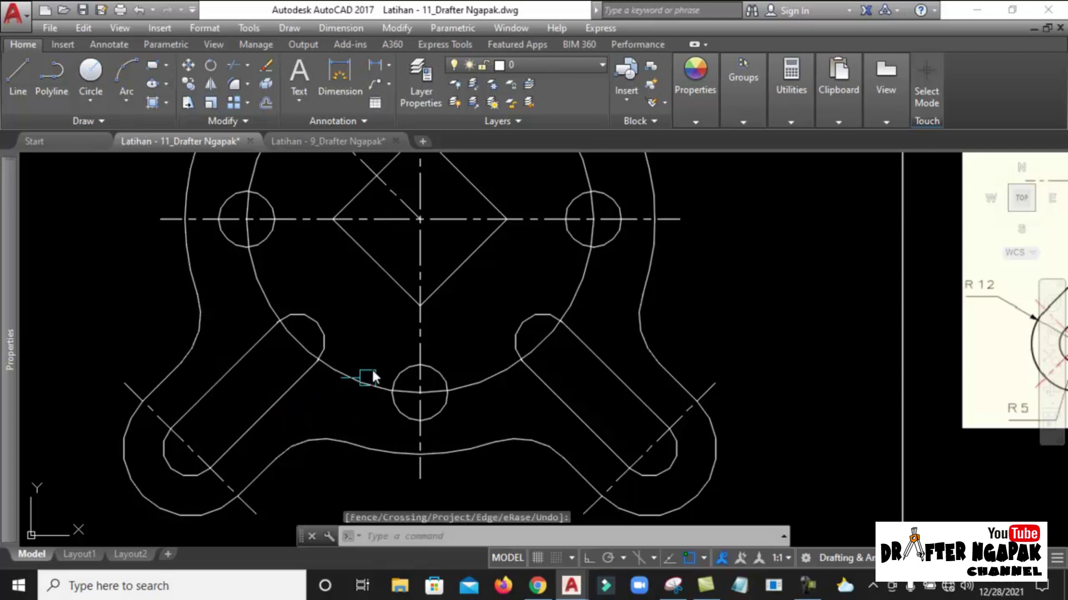
Create a polar array of the upper-left arm's diagonal axis line about the plate's centre.
scroll(374, 364, "down", 4)
scroll(412, 311, "up", 3)
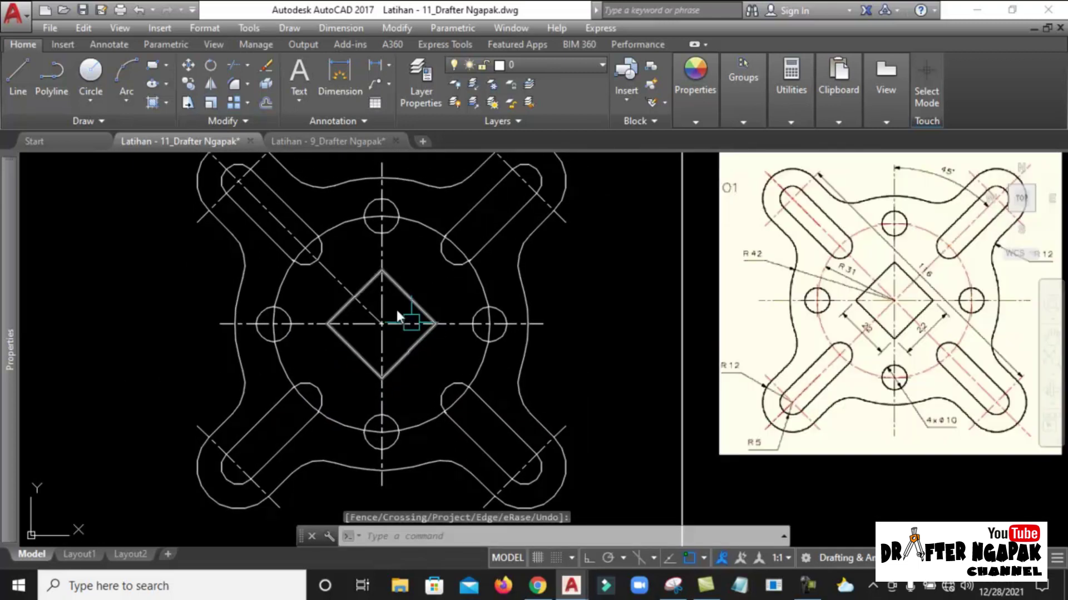
key("Escape")
left_click(335, 278)
middle_click_drag(245, 203, 258, 229)
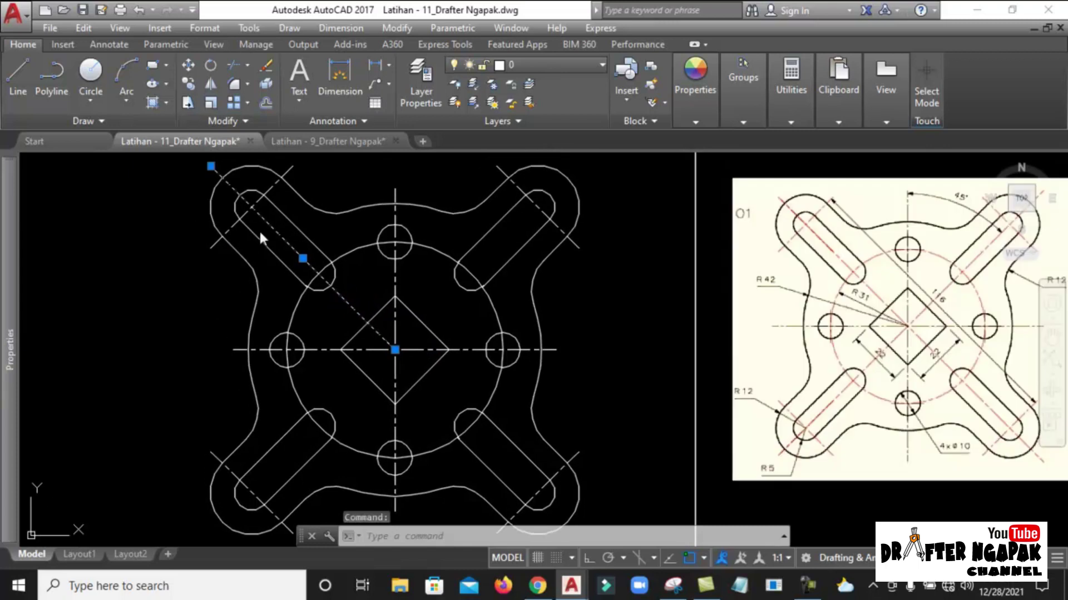
key("Escape")
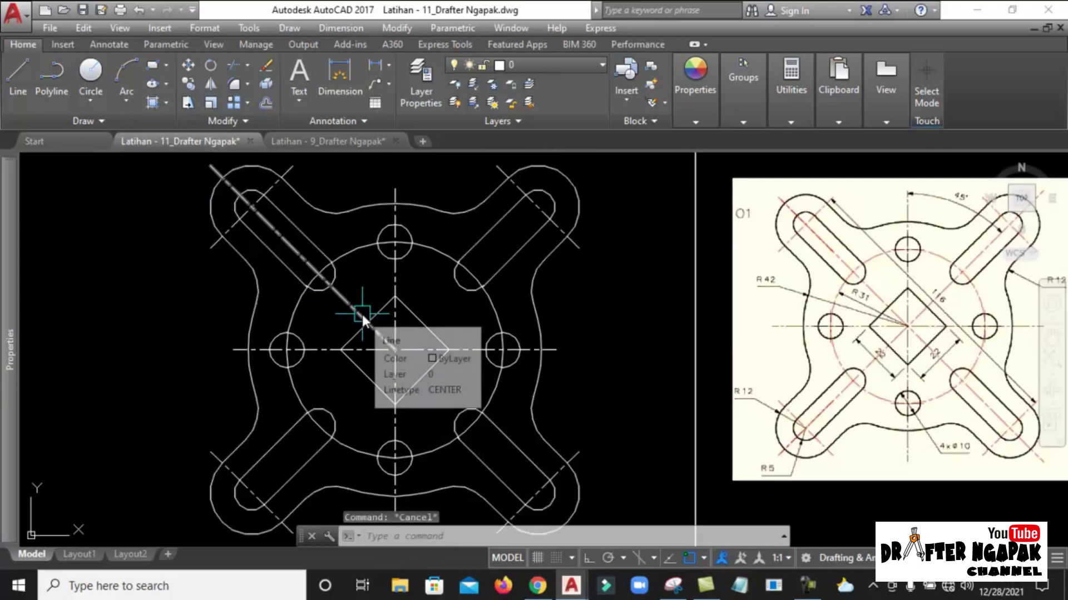
type("ar")
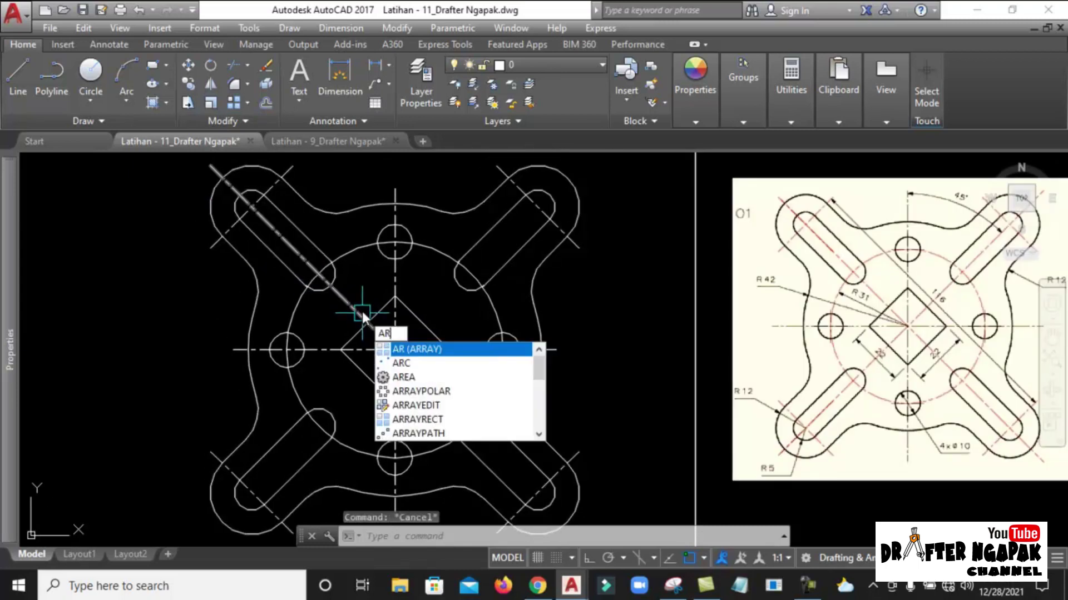
key("Return")
left_click(349, 307)
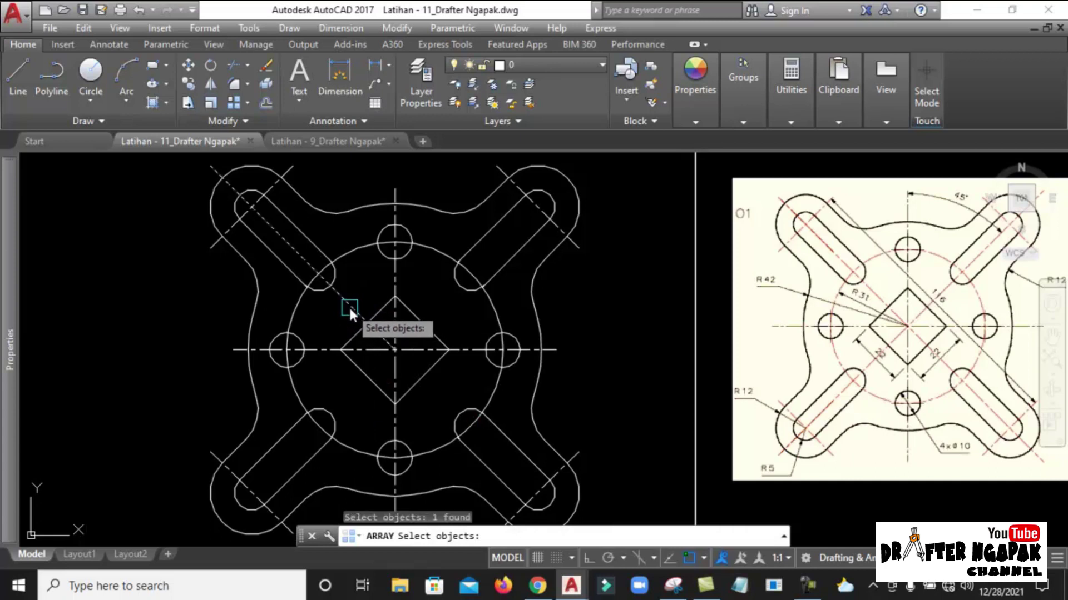
key("Return")
key("Down")
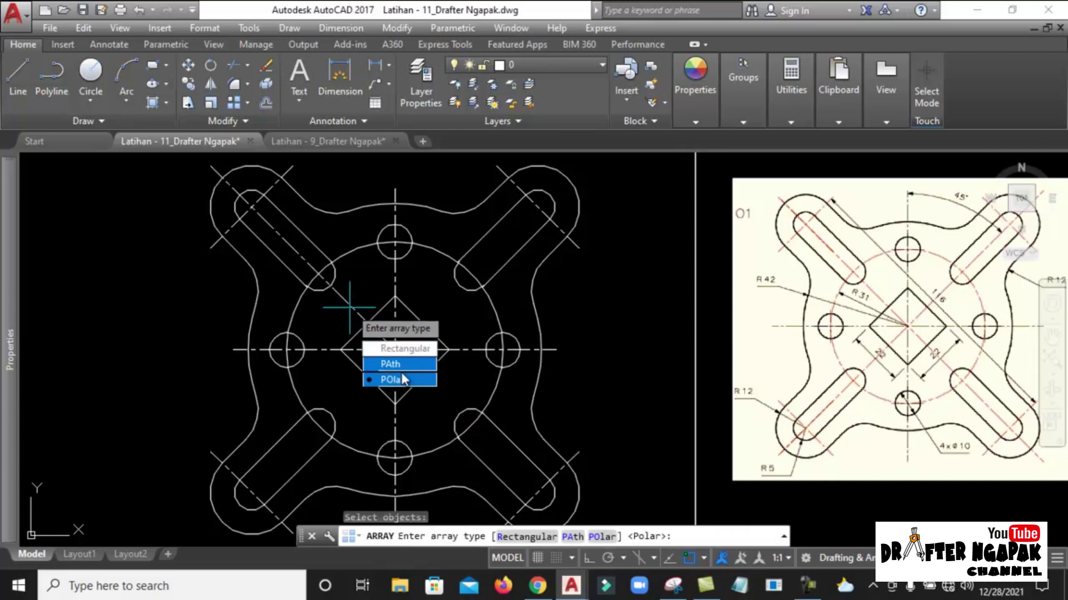
key("Return")
left_click(395, 350)
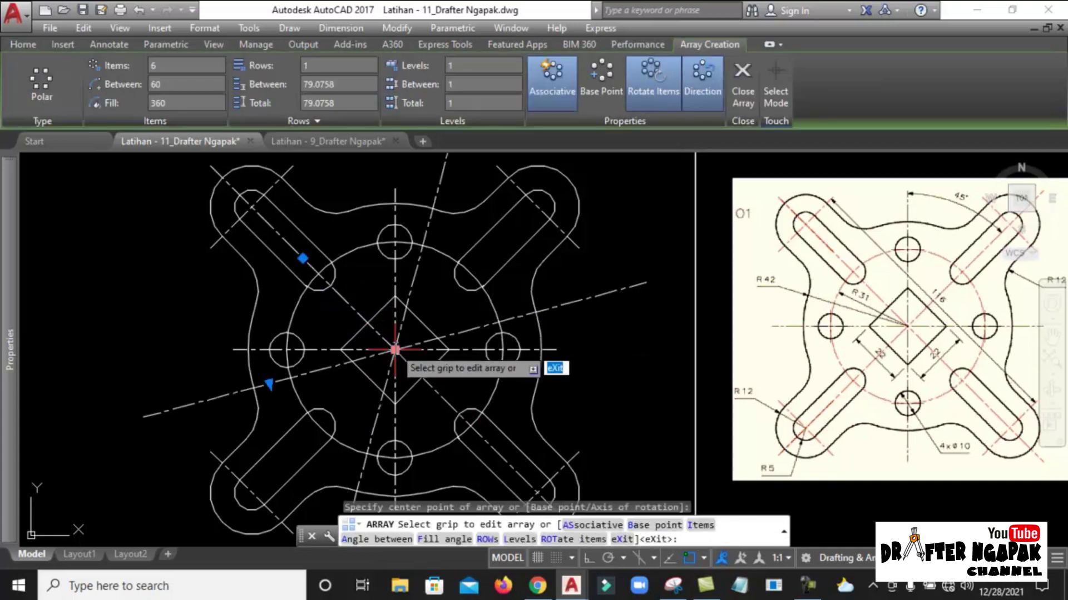
key("Return")
Set the polar array of diagonal axis lines to 4 items.
left_click(472, 328)
left_click(178, 65)
key("Return")
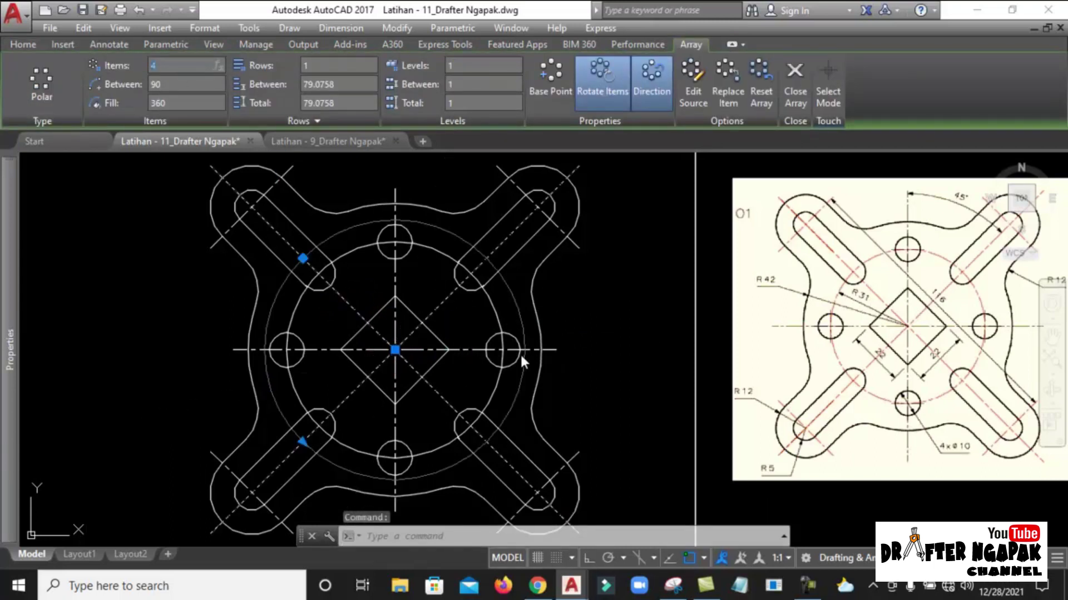
key("Escape")
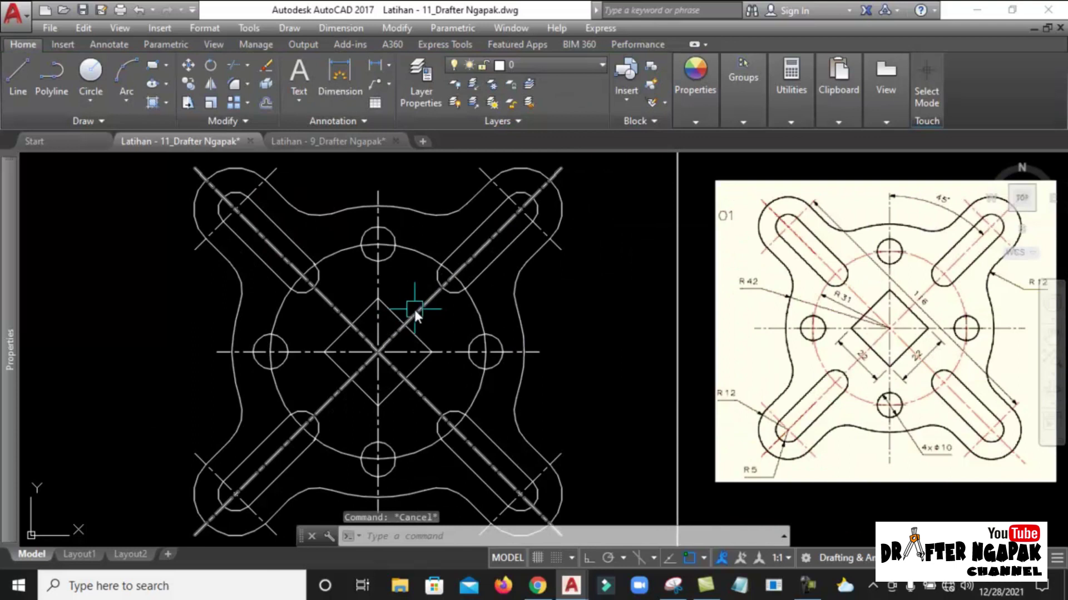
Save the drawing with the completed plate outline and axis lines.
left_click(419, 311)
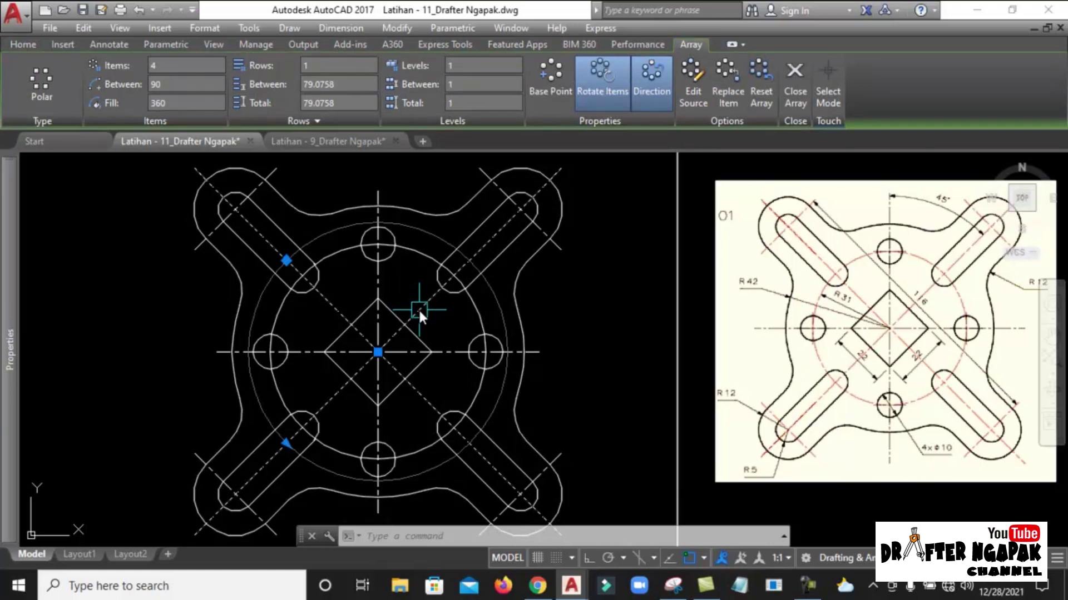
scroll(418, 308, "down", 4)
key("Escape")
scroll(490, 306, "up", 2)
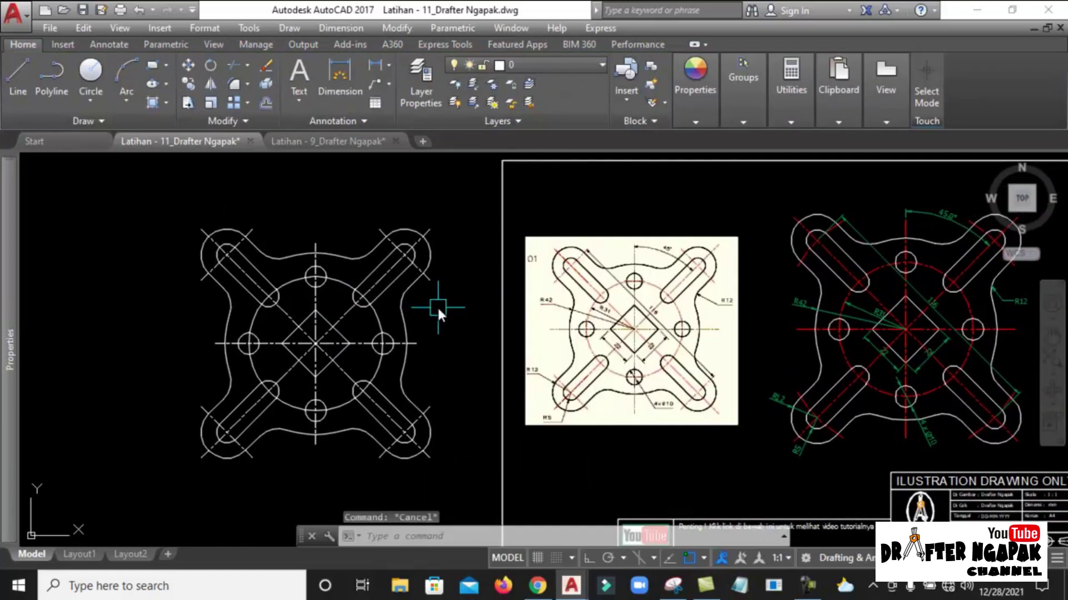
key("ctrl+s")
scroll(292, 342, "up", 2)
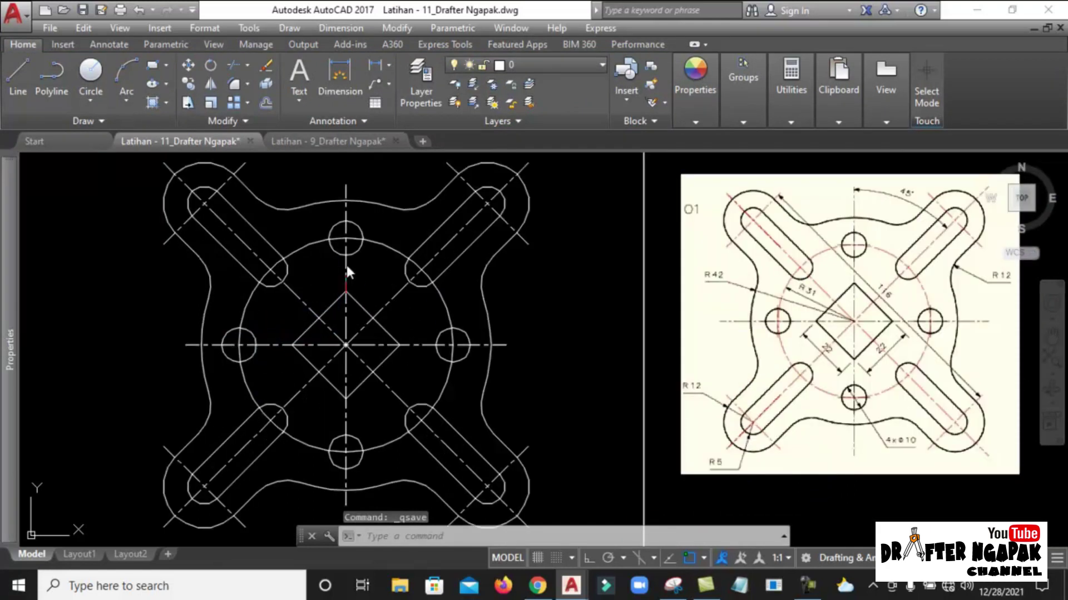
Match the R31 circle's properties to the horizontal centre line so it takes the CENTER linetype.
scroll(356, 259, "up", 2)
type("m")
key("space")
type("ma")
key("space")
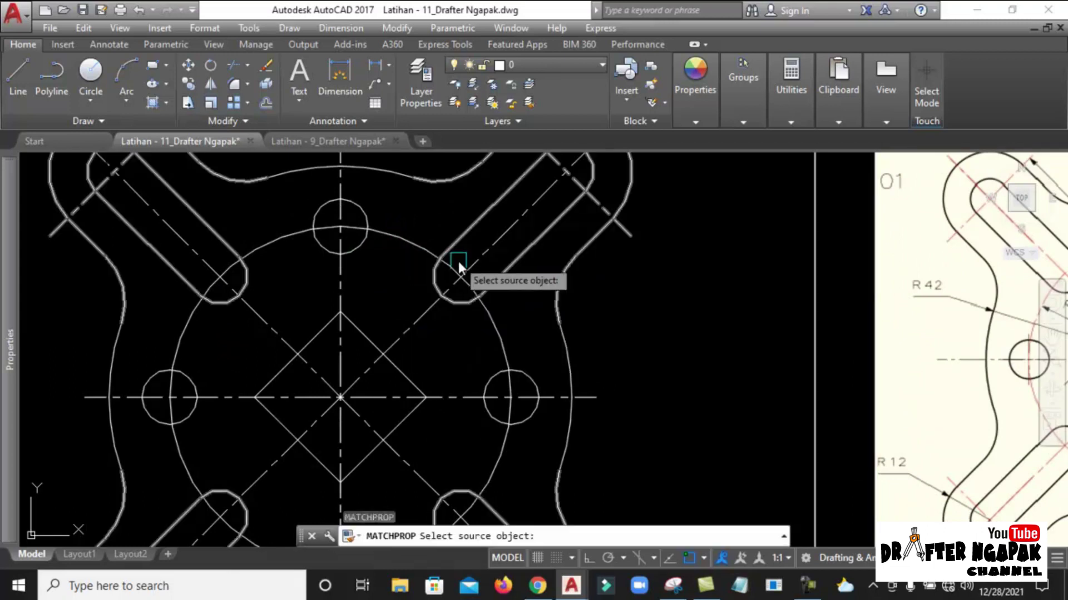
left_click(376, 393)
left_click(419, 246)
scroll(371, 261, "down", 3)
scroll(349, 308, "up", 4)
scroll(397, 310, "down", 3)
scroll(411, 300, "up", 1)
Change the colour of the R31 circle and the horizontal and vertical centre lines to red.
left_click(418, 189)
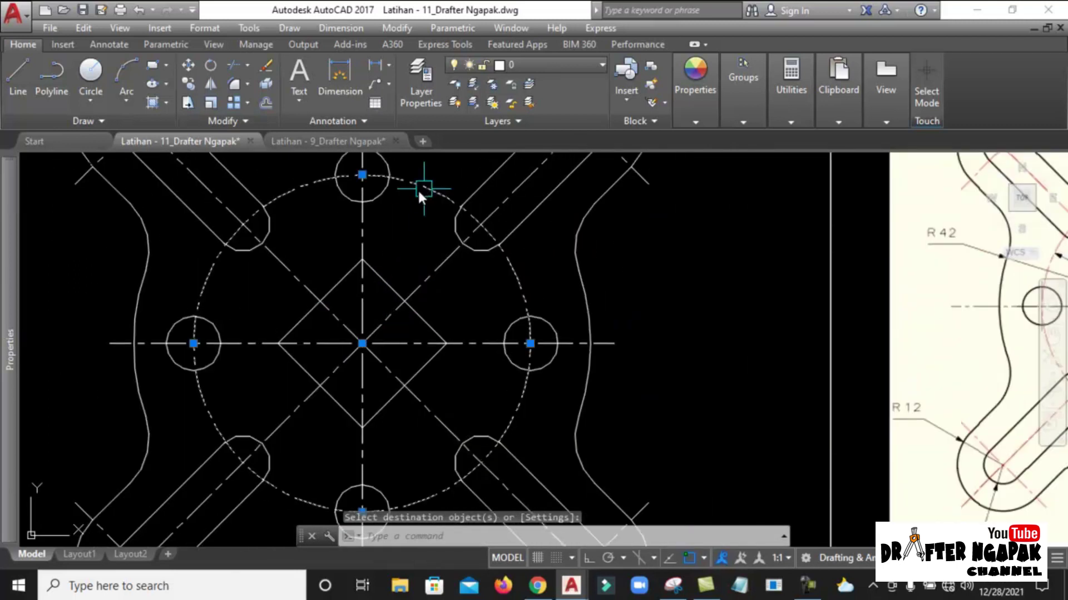
key("space")
left_click(255, 343)
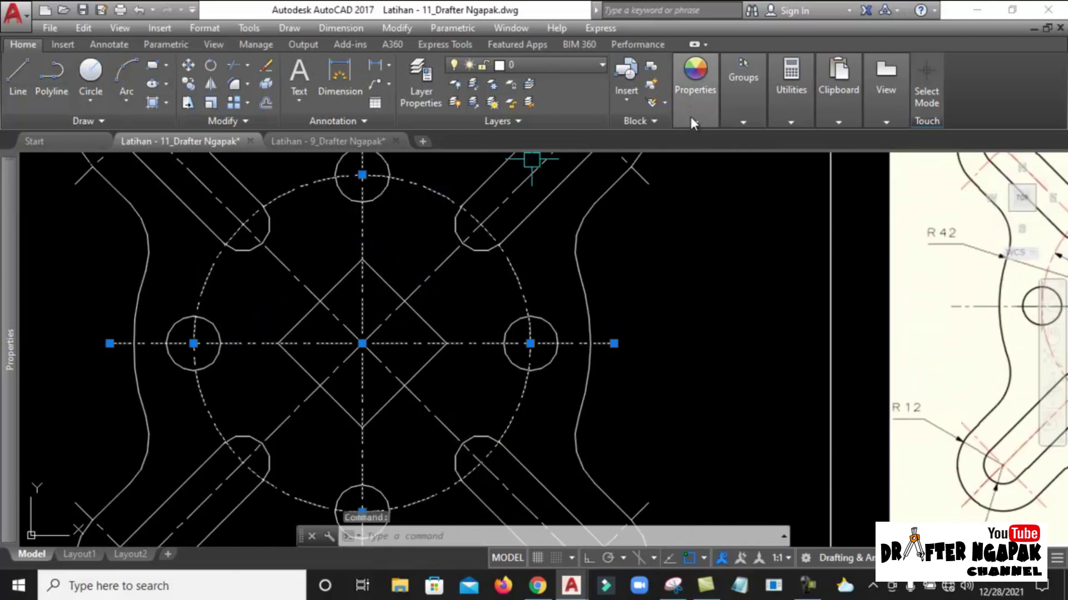
mouse_move(697, 123)
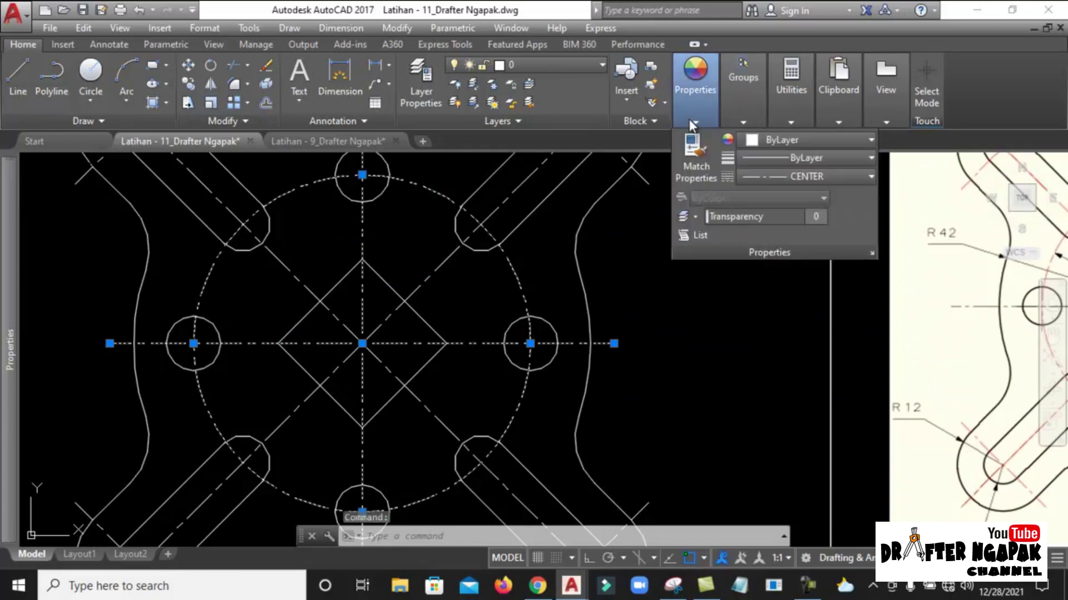
left_click(788, 143)
left_click(748, 299)
key("Escape")
scroll(345, 306, "down", 2)
scroll(361, 306, "down", 2)
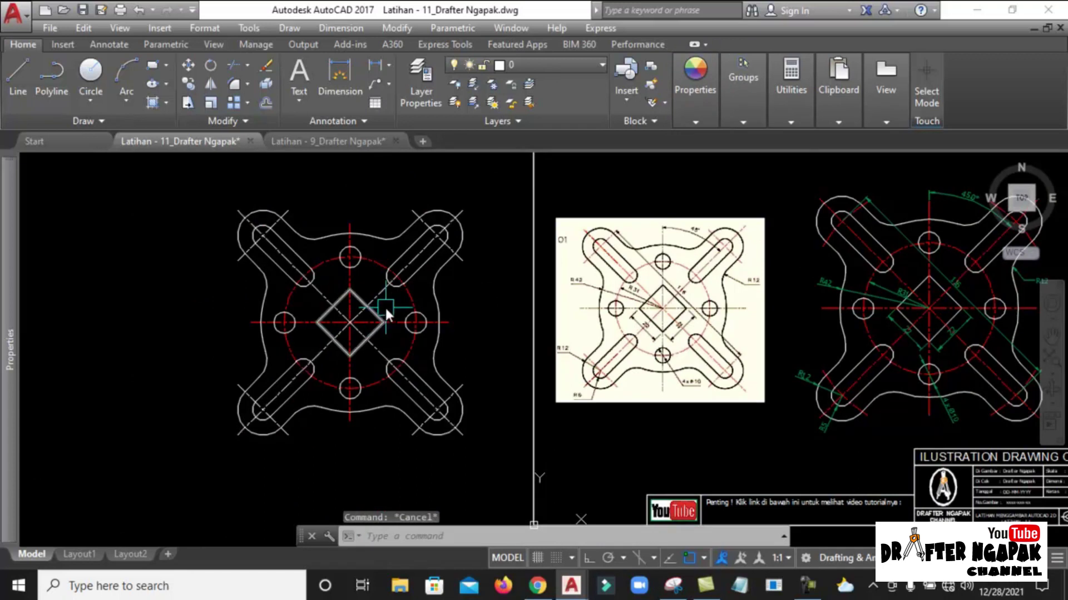
Explode the polar arrays of the arms and the diagonal axis lines into individual objects.
scroll(382, 294, "up", 2)
left_click(376, 289)
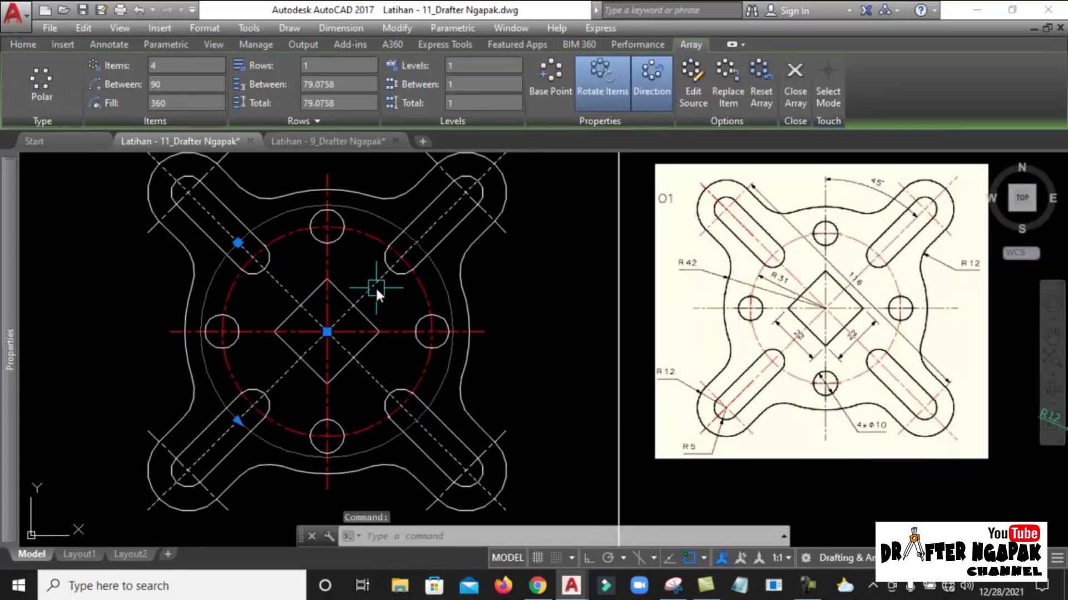
key("Escape")
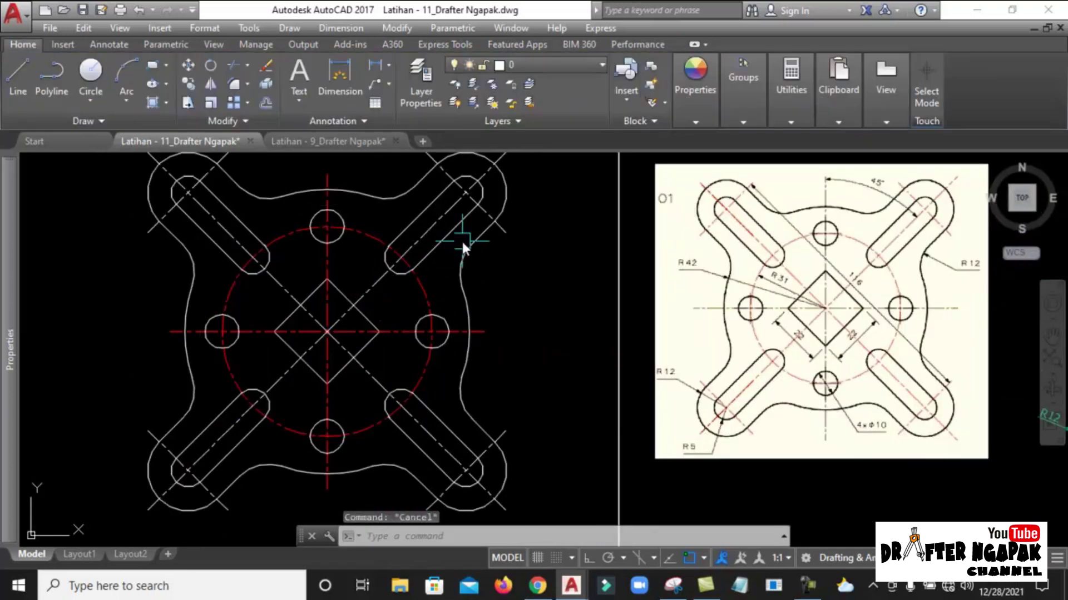
left_click(472, 240)
type("x")
key("Return")
key("Escape")
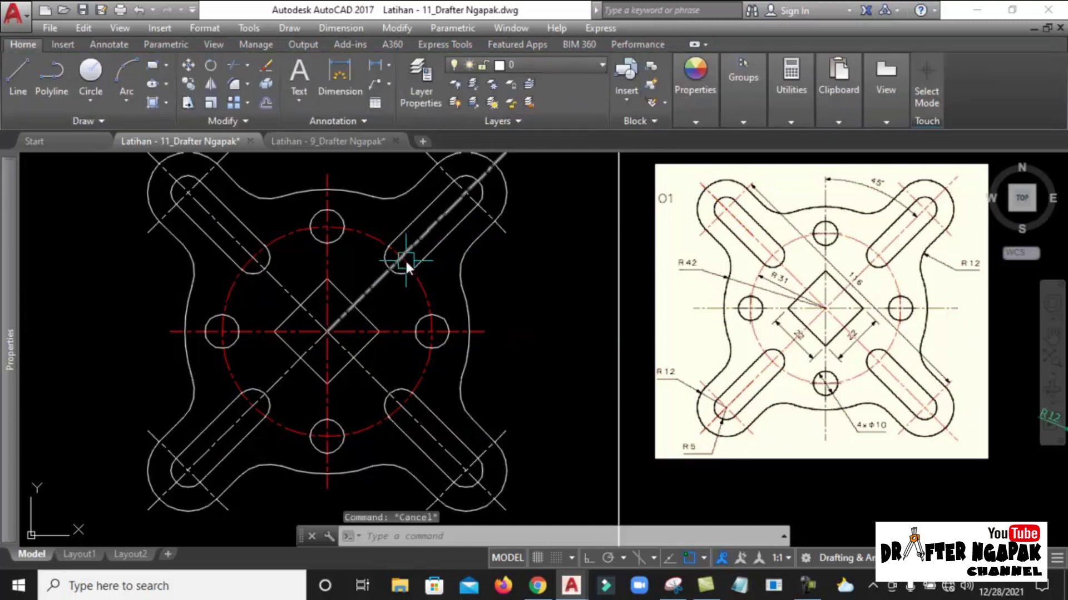
Match the properties of the four diagonal axis lines to the red R31 circle.
type("ma")
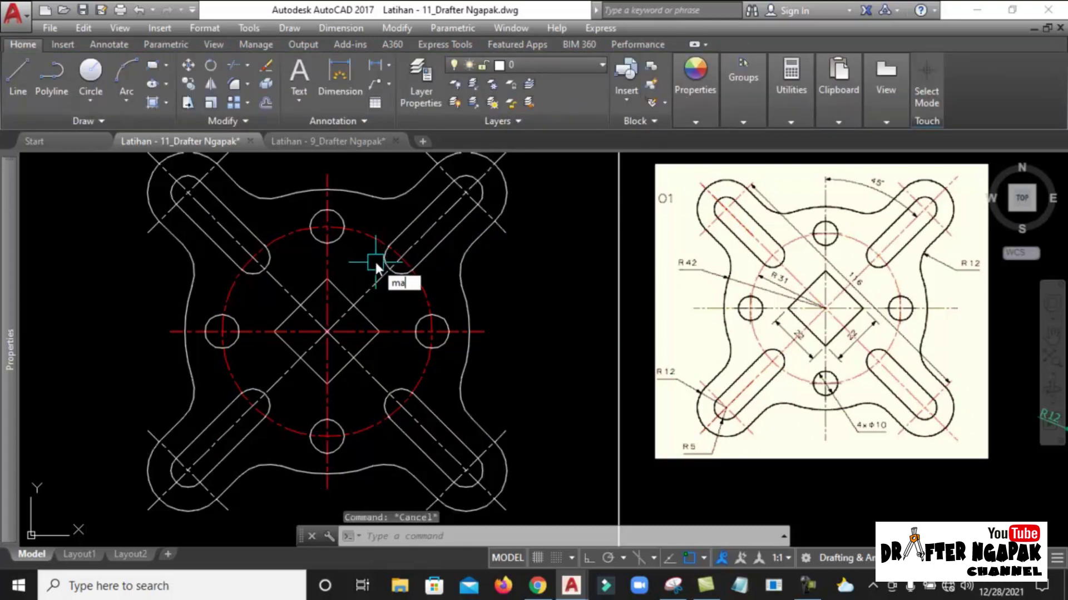
key("Return")
left_click(370, 235)
left_click(362, 299)
left_click(288, 292)
left_click(296, 365)
left_click(372, 377)
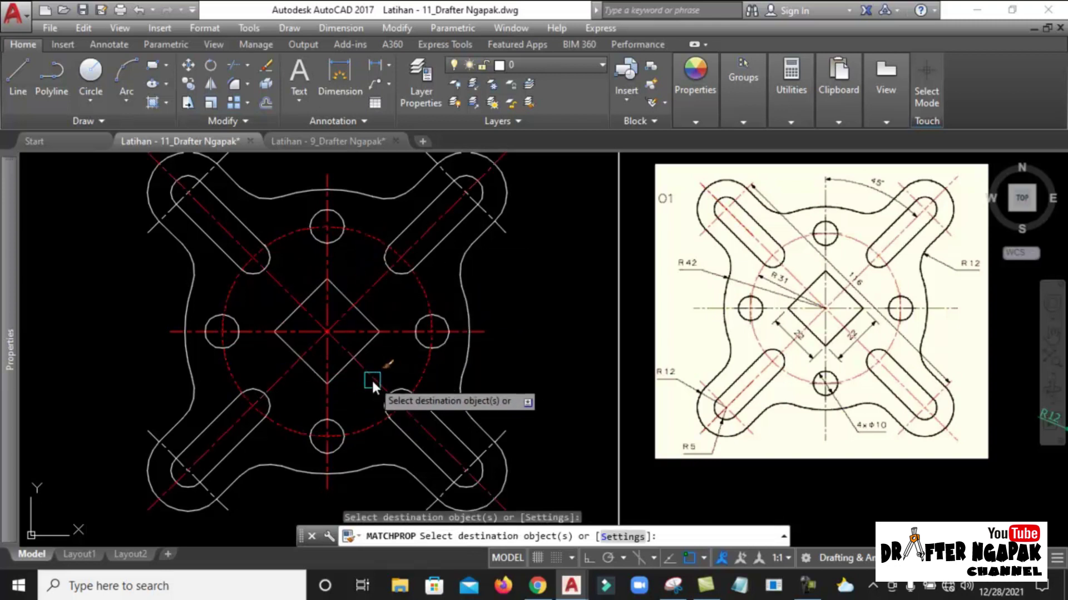
Match the short cross axis lines at the arm ends to the red CENTER style and save the drawing.
left_click(508, 428)
left_click(504, 235)
left_click(223, 508)
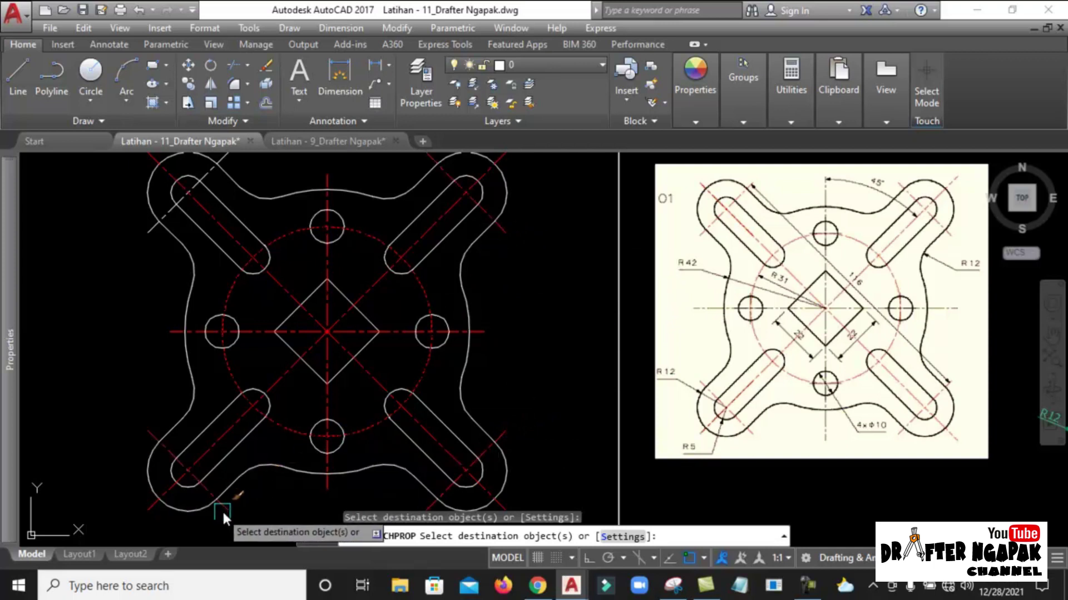
left_click(139, 229)
left_click(142, 232)
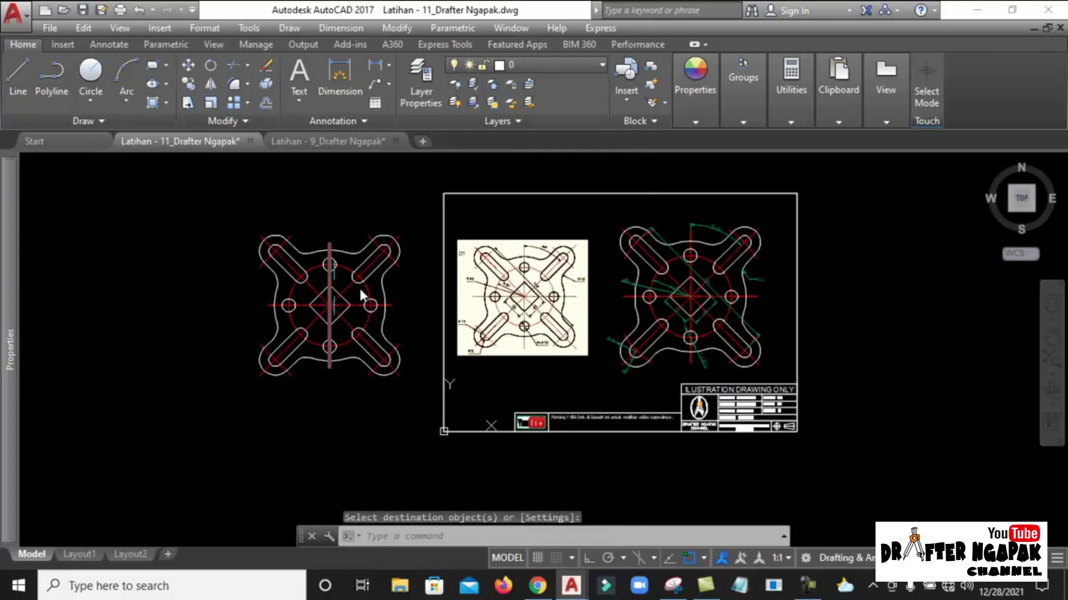
scroll(407, 286, "up", 2)
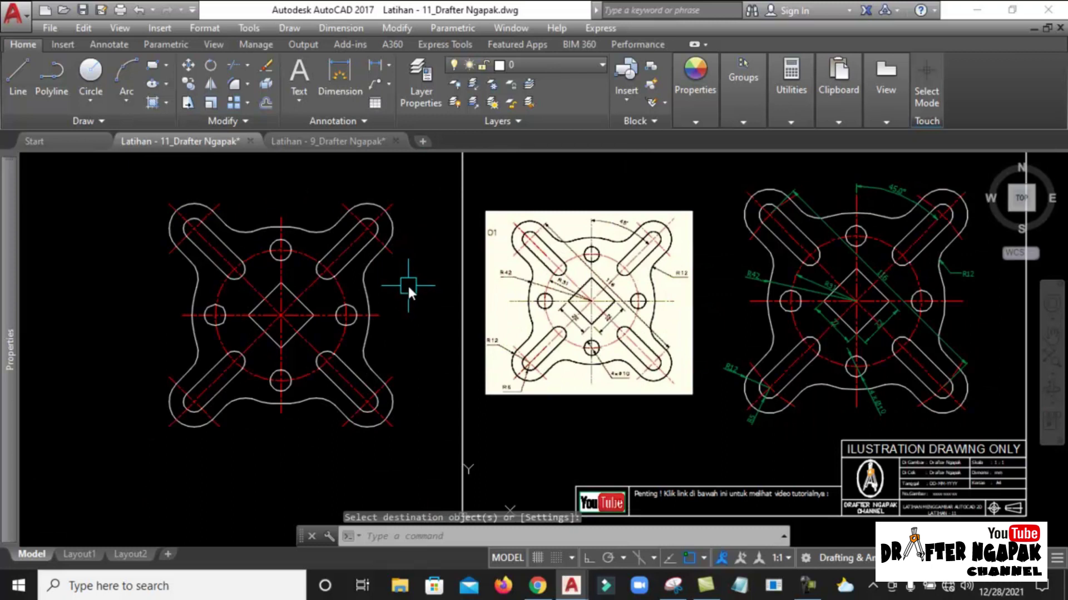
middle_click_drag(511, 285, 455, 293)
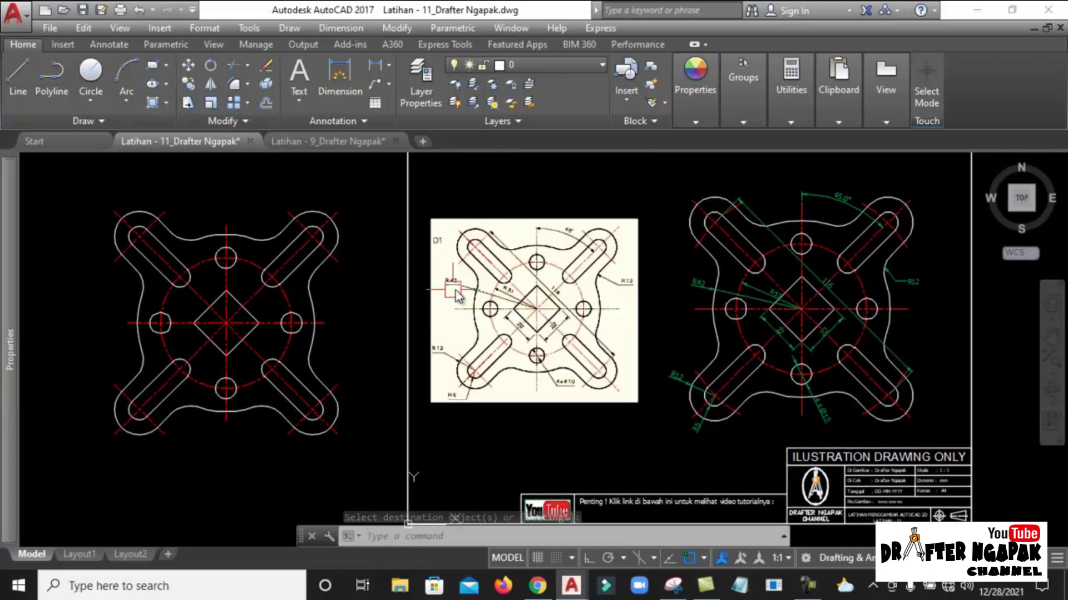
key("ctrl+s")
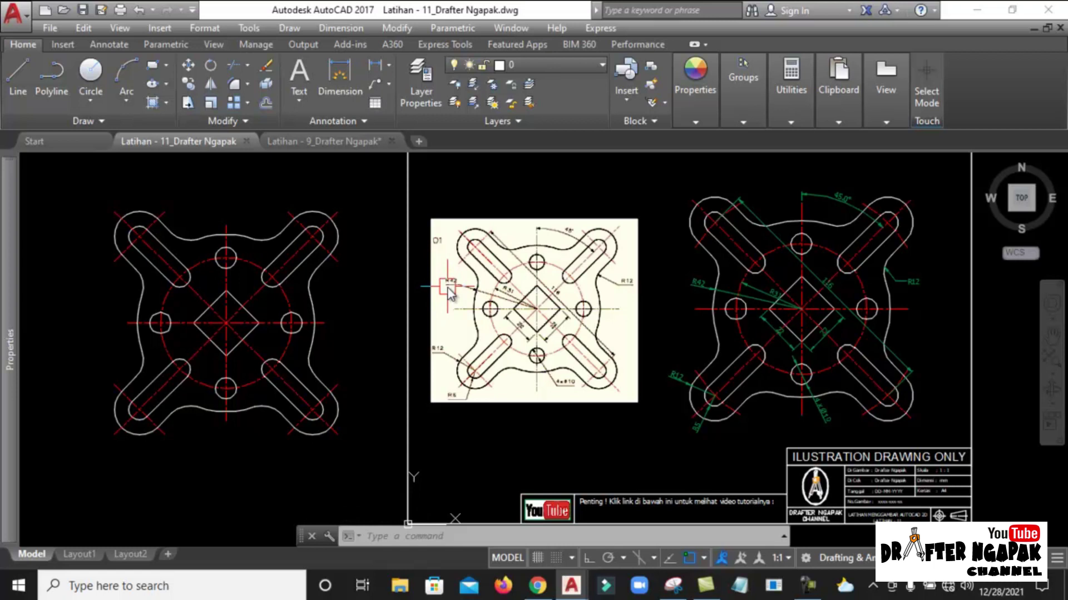
Add an aligned dimension between the short axis line ends of the upper-left and lower-right arms, placed beyond the upper-right arm.
left_click(389, 66)
left_click(383, 121)
scroll(170, 201, "up", 2)
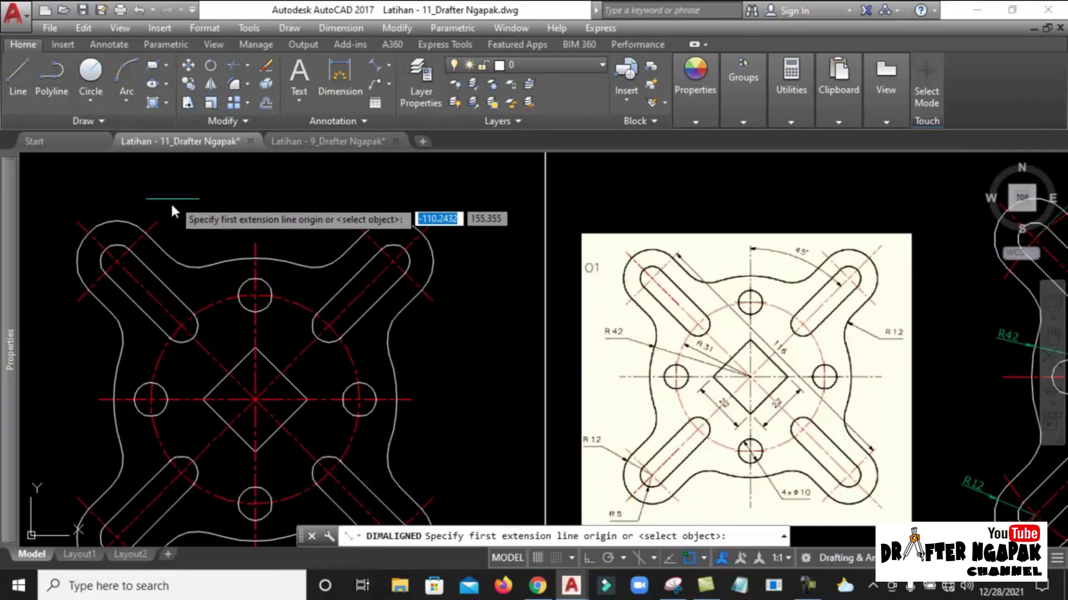
scroll(163, 222, "down", 2)
left_click(163, 220)
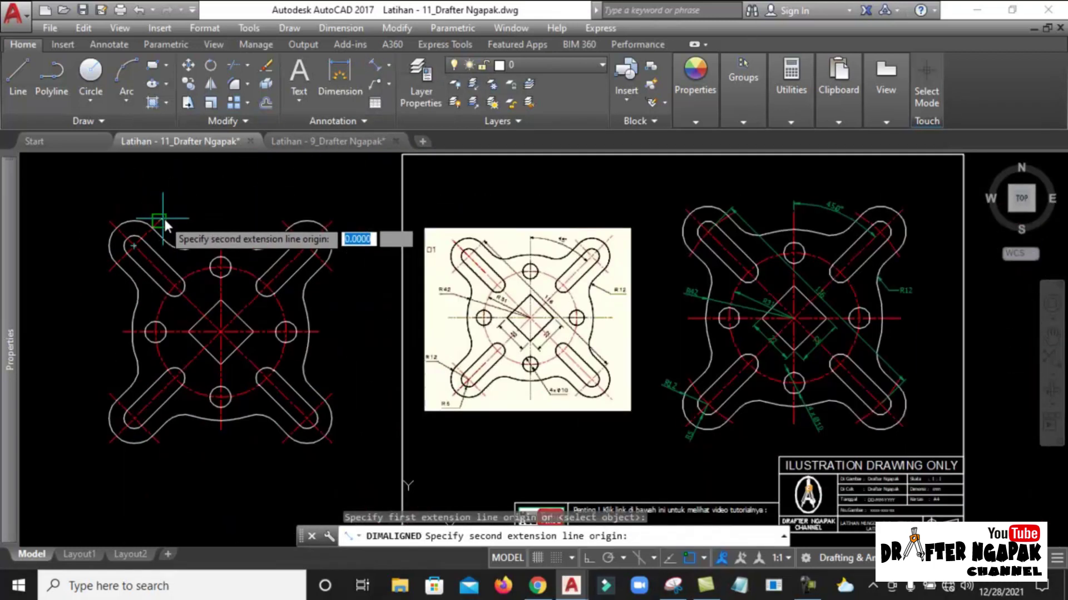
left_click(331, 393)
scroll(269, 269, "up", 2)
scroll(302, 264, "down", 2)
scroll(348, 226, "up", 2)
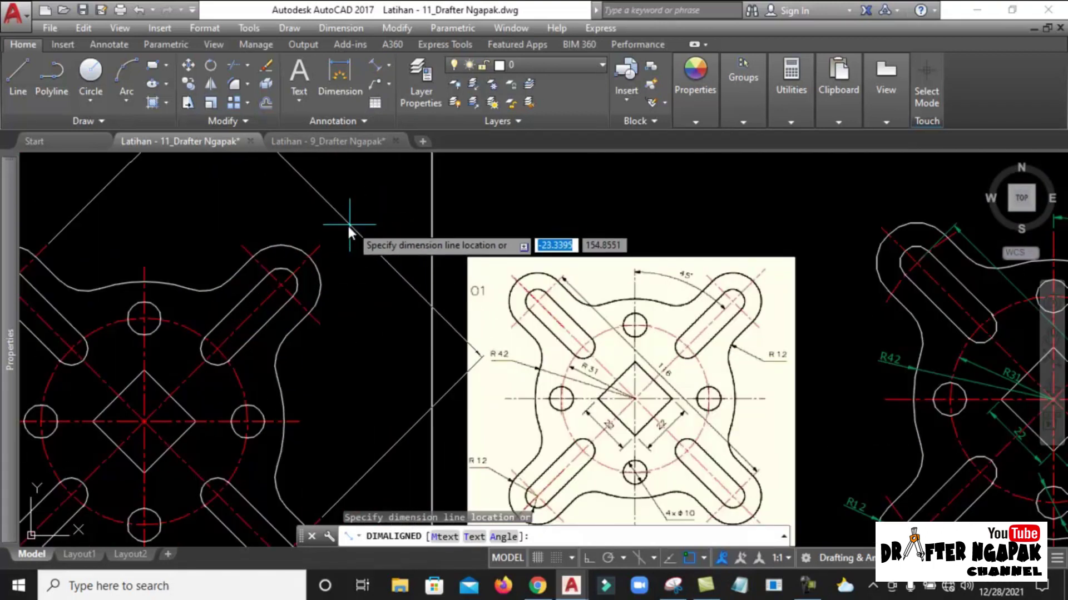
scroll(233, 277, "up", 2)
scroll(406, 214, "down", 2)
left_click(400, 212)
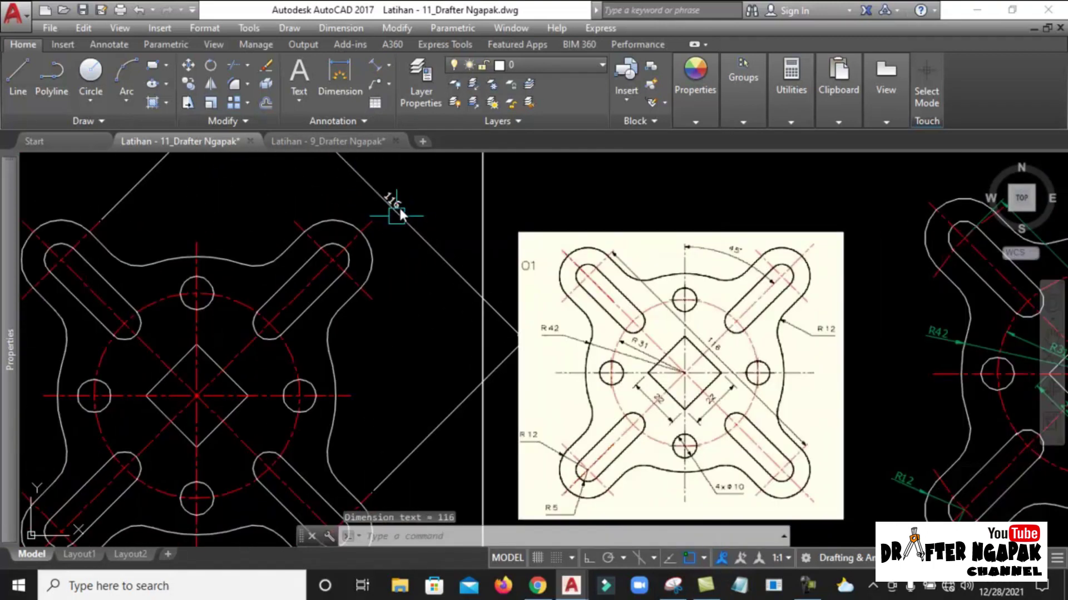
Move the new aligned dimension to the DIN layer.
scroll(398, 207, "down", 2)
scroll(381, 209, "up", 3)
left_click(422, 214)
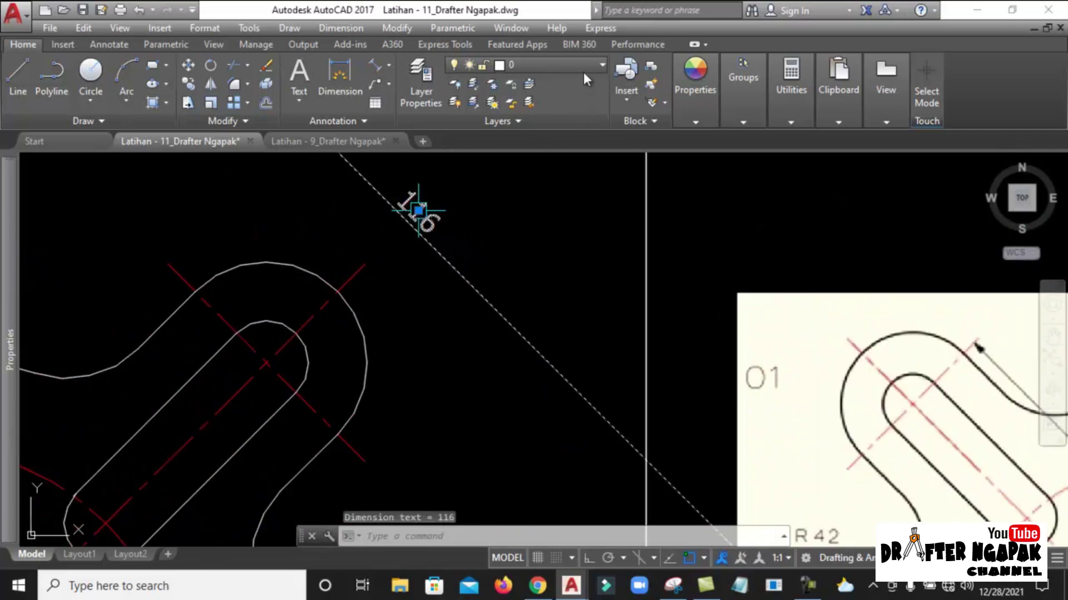
left_click(559, 68)
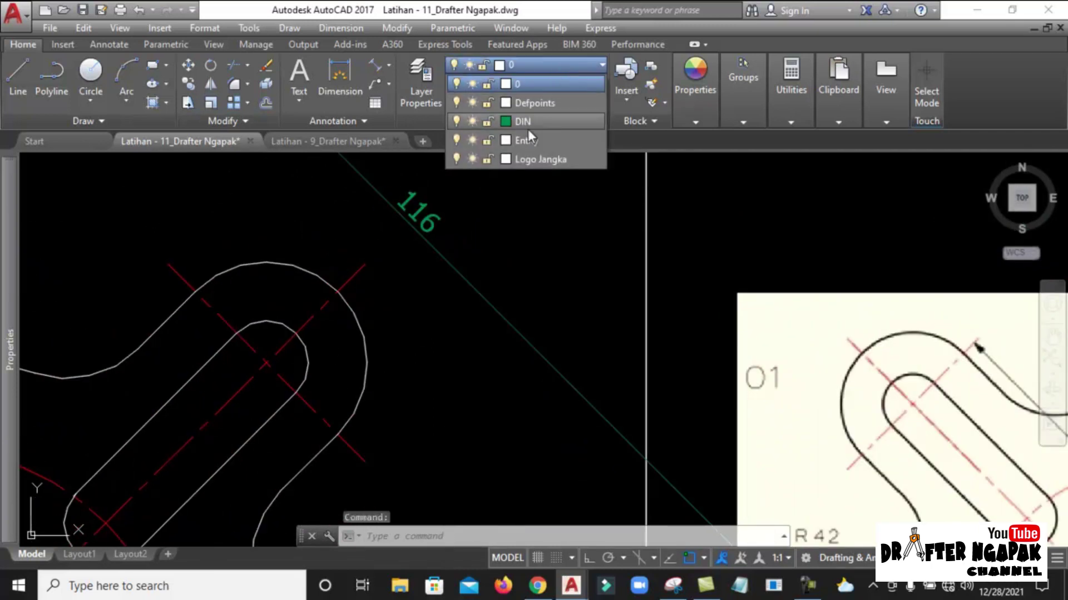
left_click(401, 256)
scroll(433, 273, "down", 3)
key("Escape")
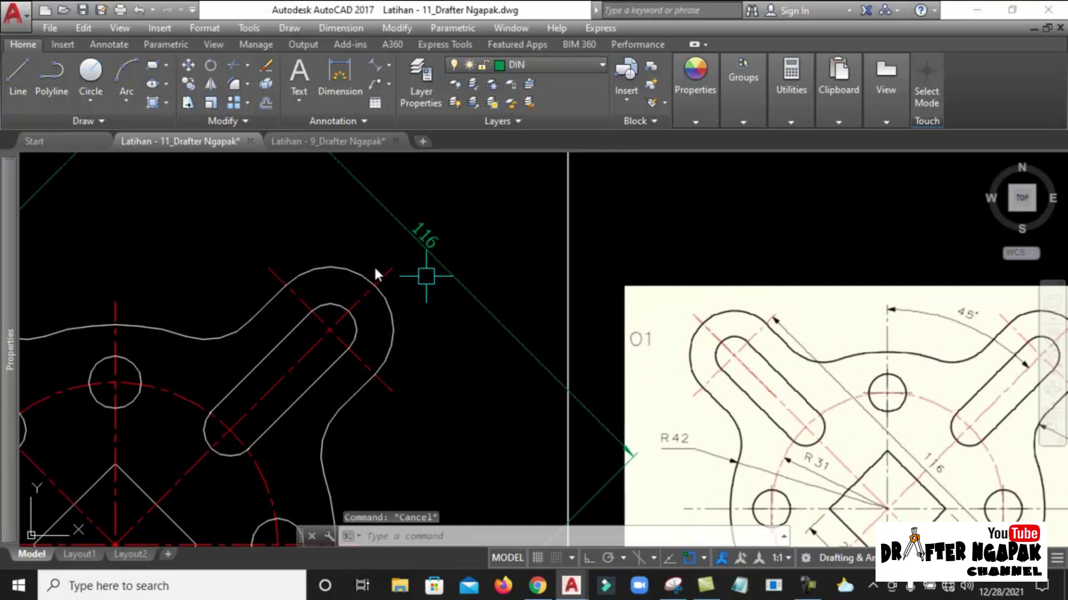
Save the drawing with the diagonal dimension added.
scroll(372, 265, "down", 2)
scroll(345, 267, "up", 1)
middle_click_drag(332, 266, 305, 257)
key("ctrl+s")
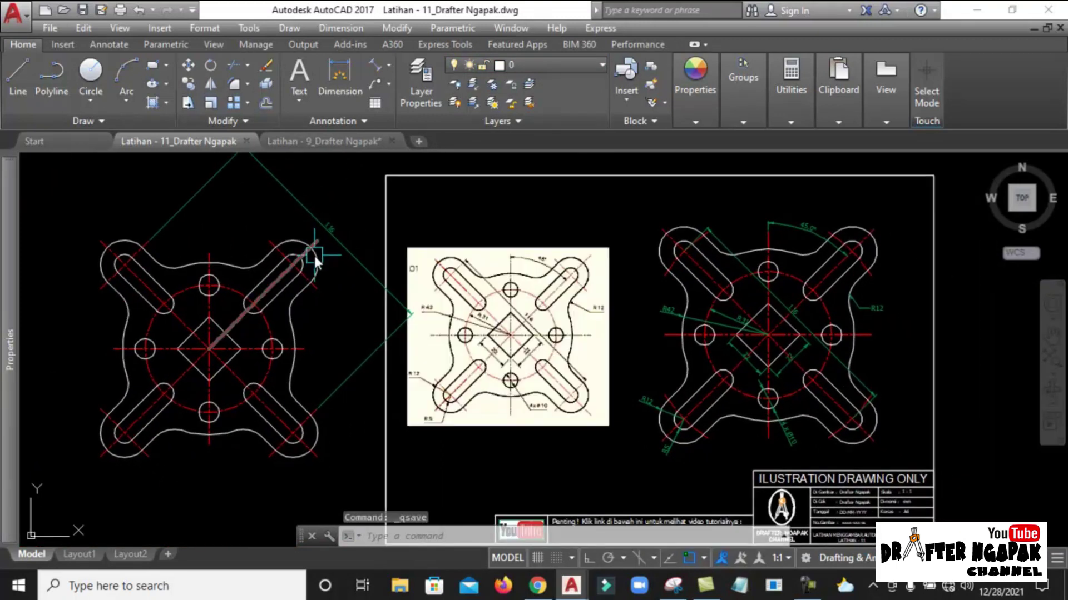
middle_click(313, 252)
middle_click(313, 251)
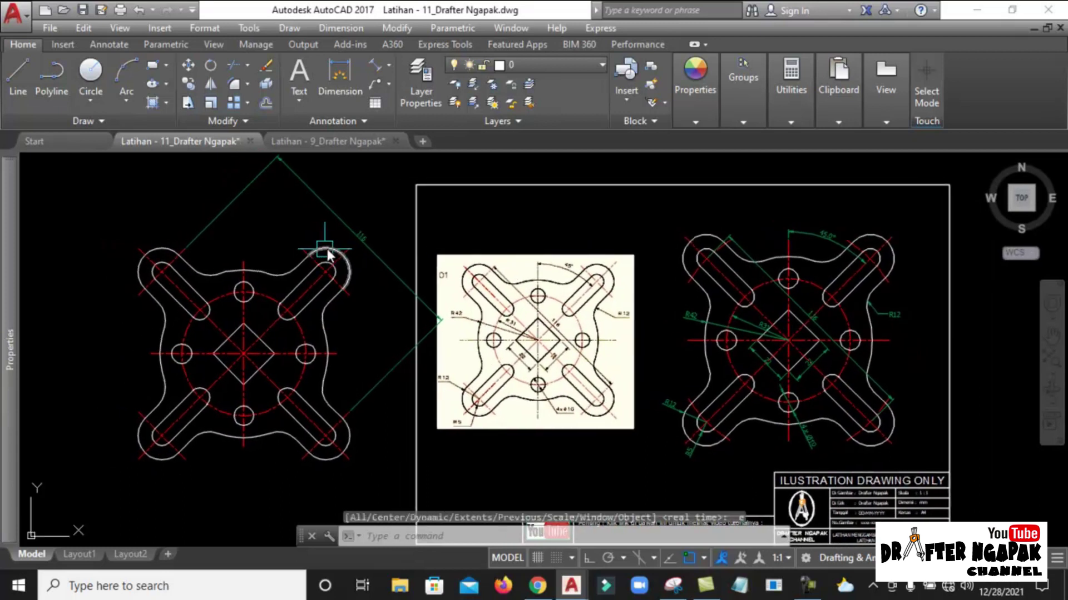
key("ctrl+s")
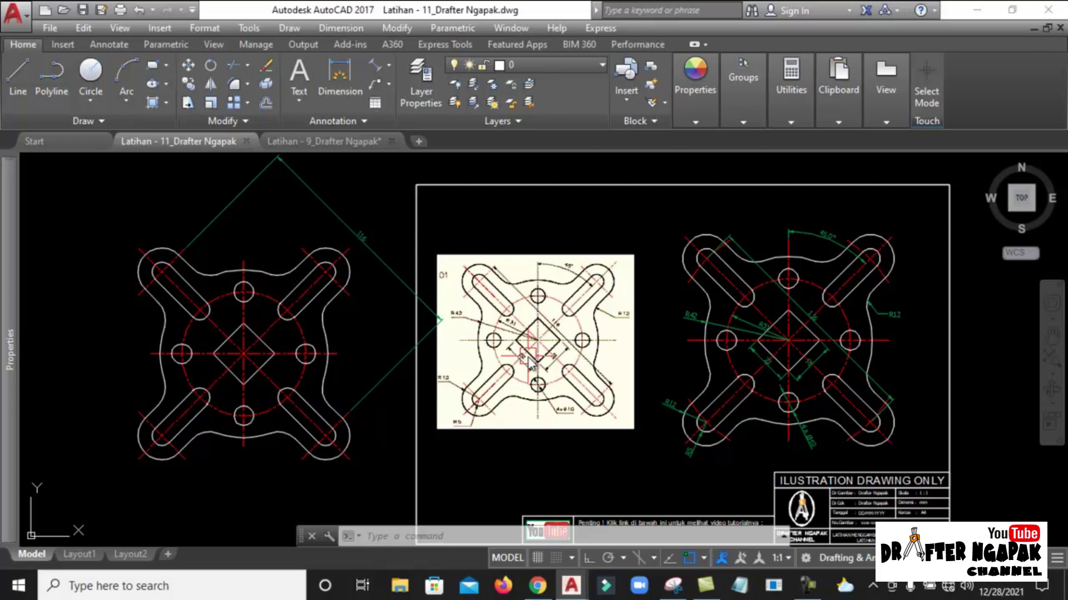
scroll(531, 362, "down", 2)
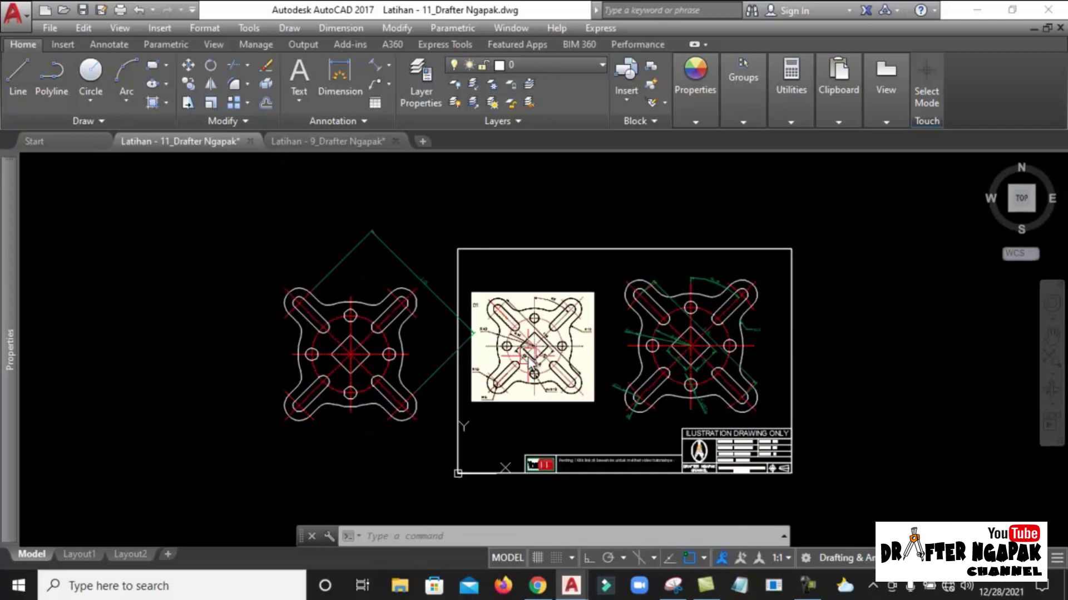
scroll(639, 474, "up", 5)
scroll(649, 445, "up", 2)
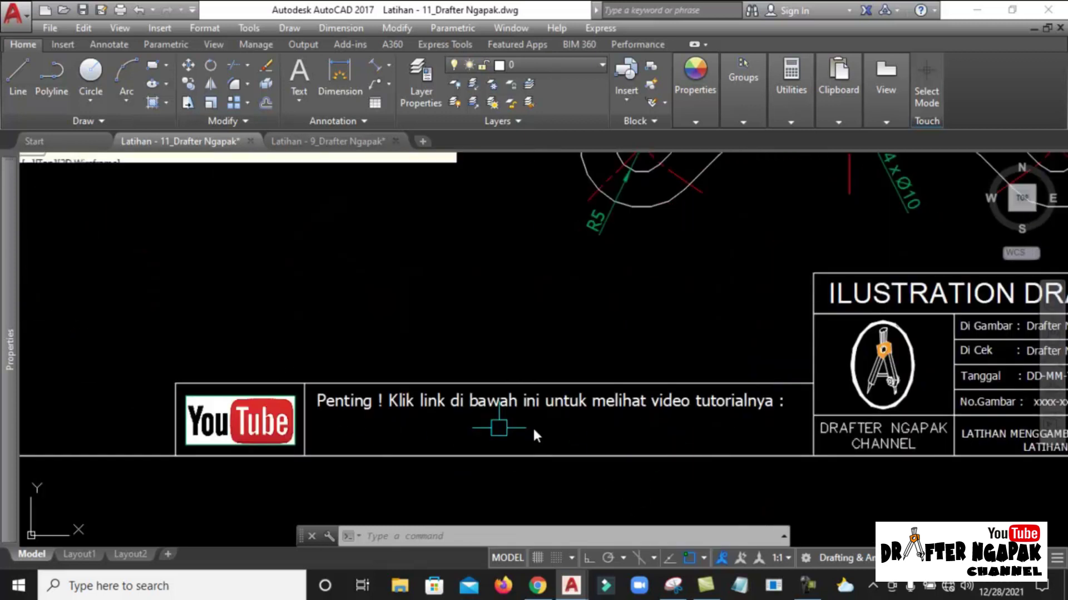